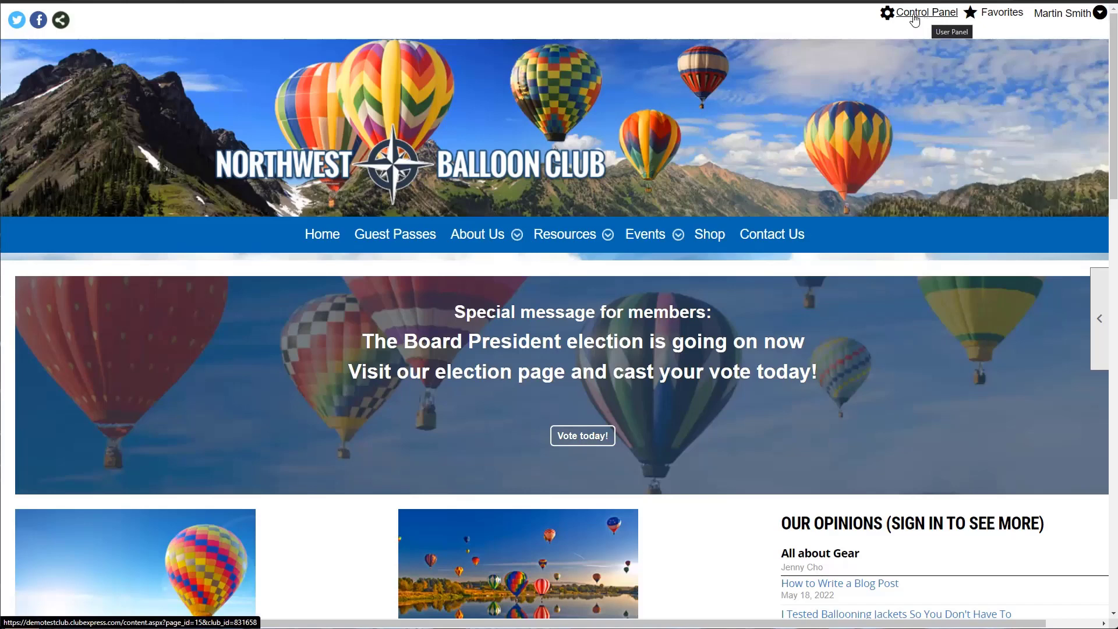
Open the Guest Passes website module from the club administration's Control Panel
{"action": "left_click", "coordinate": [922, 16]}
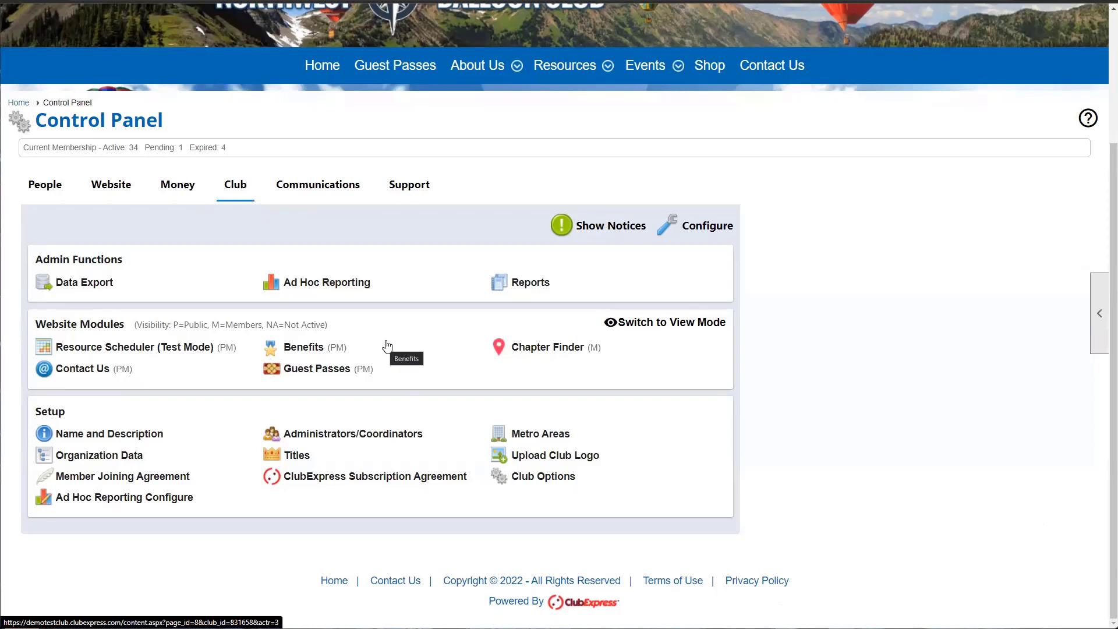
{"action": "left_click_drag", "start_coordinate": [36, 323], "coordinate": [120, 320]}
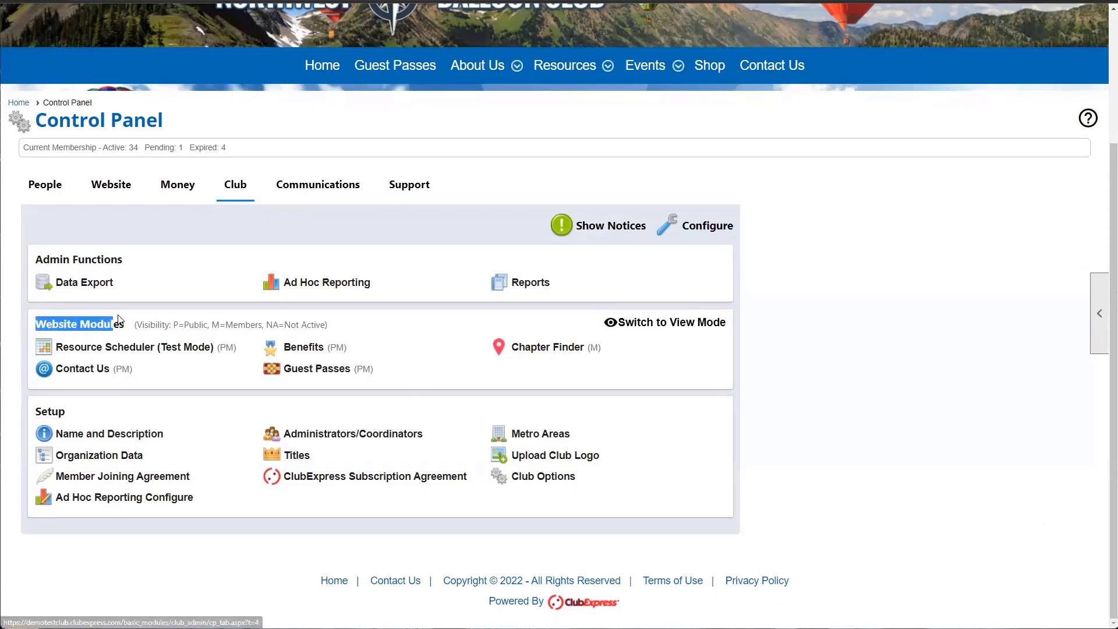
{"action": "left_click", "coordinate": [317, 376]}
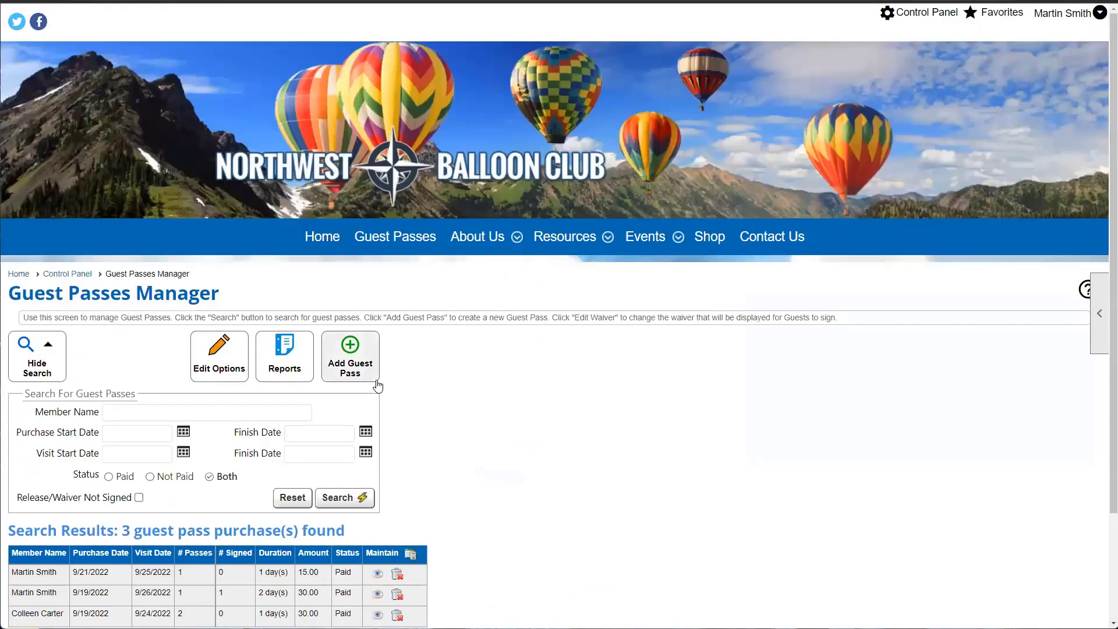
{"action": "scroll", "coordinate": [354, 369], "scroll_direction": "down", "scroll_amount": 1}
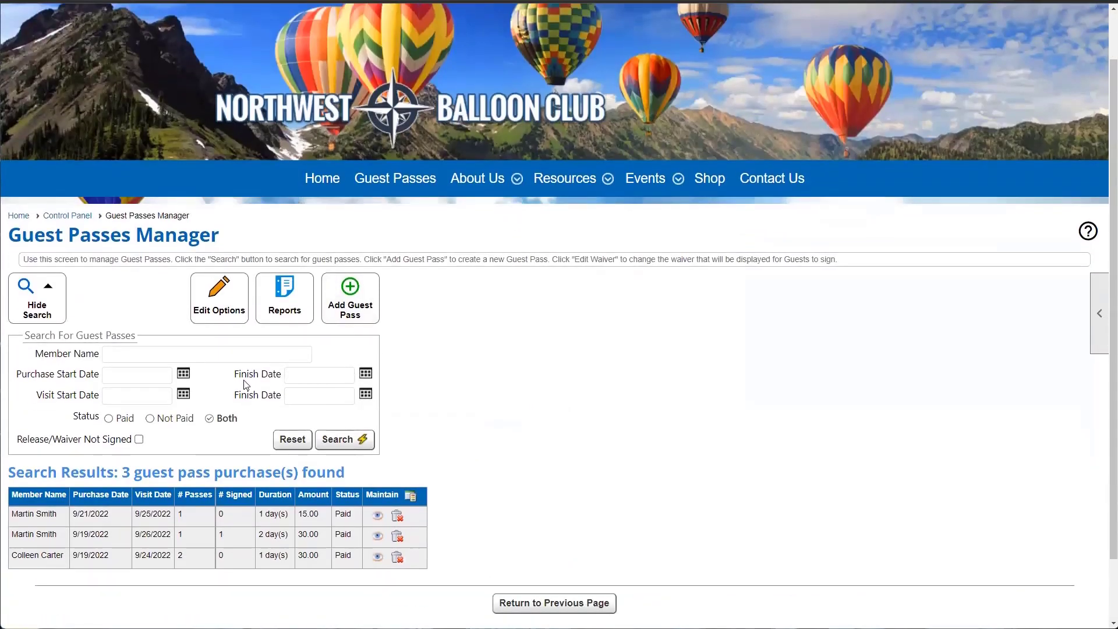
{"action": "scroll", "coordinate": [245, 384], "scroll_direction": "down", "scroll_amount": 1}
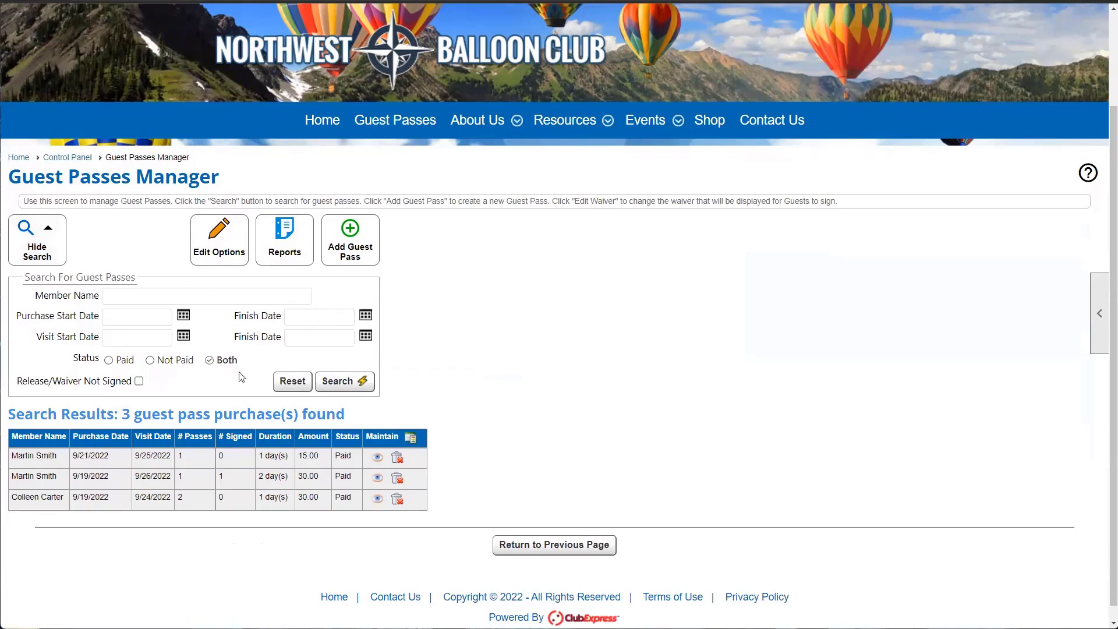
Open the guest pass options for editing and move the dialog lower over the page
{"action": "left_click", "coordinate": [30, 250]}
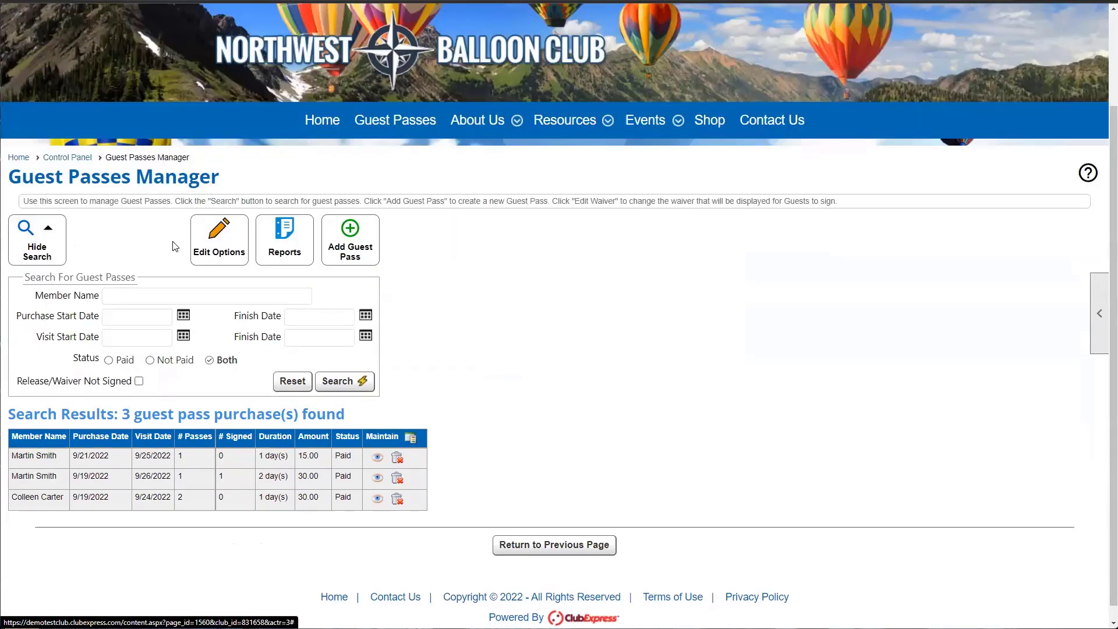
{"action": "left_click", "coordinate": [216, 253]}
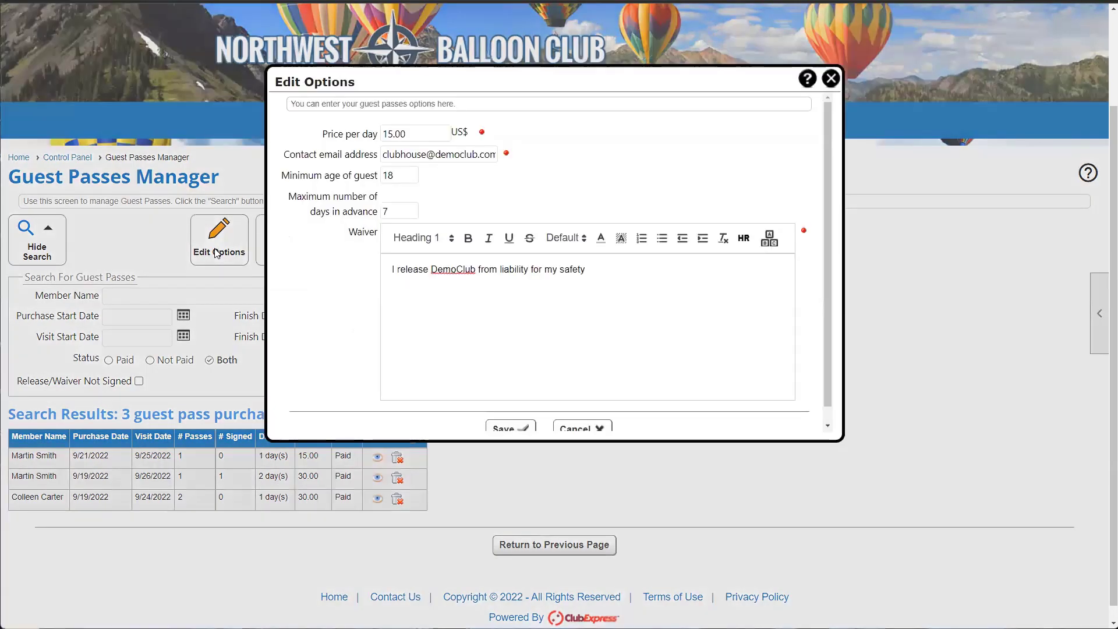
{"action": "left_click_drag", "start_coordinate": [526, 83], "coordinate": [505, 131]}
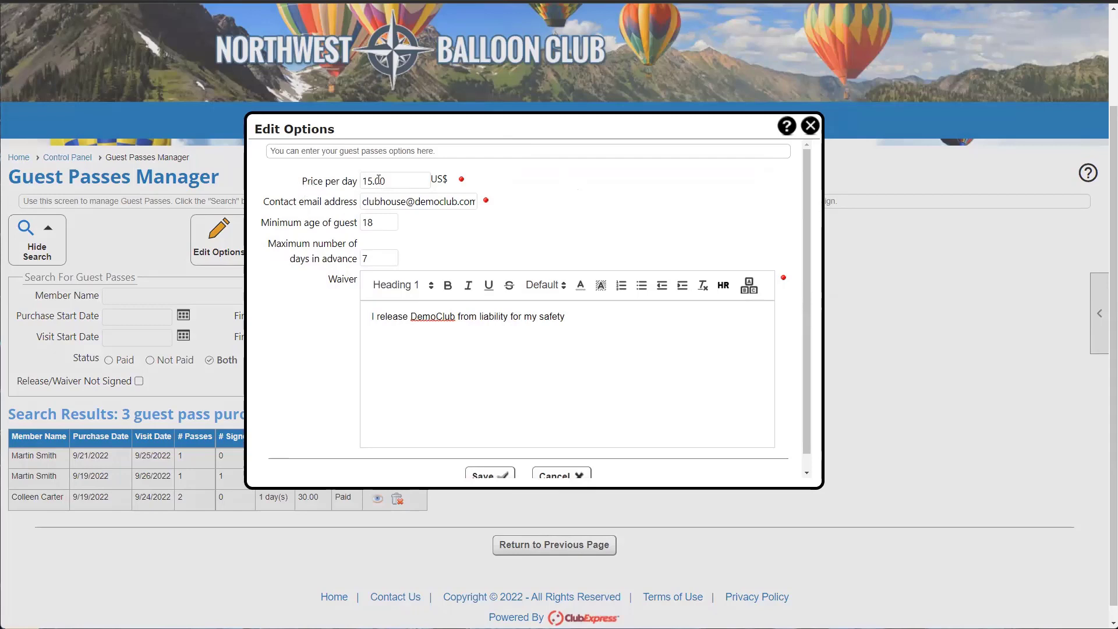
Examine the price per day and the contact email address in the guest pass options
{"action": "left_click_drag", "start_coordinate": [394, 181], "coordinate": [363, 184]}
{"action": "left_click", "coordinate": [396, 181]}
{"action": "left_click_drag", "start_coordinate": [396, 181], "coordinate": [363, 183]}
{"action": "left_click", "coordinate": [363, 182]}
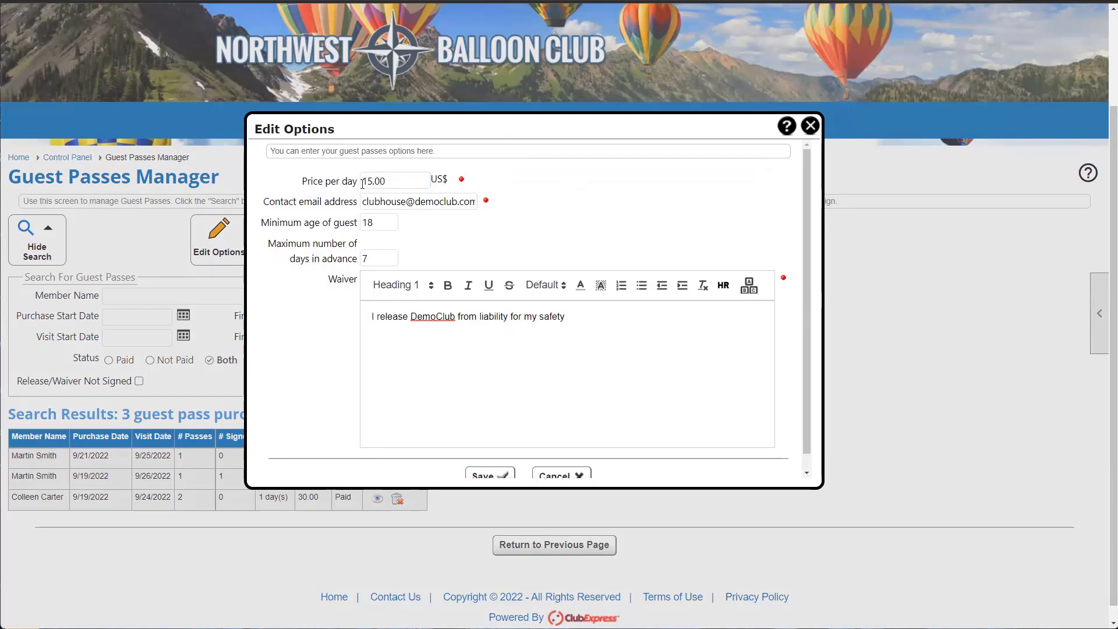
{"action": "double_click", "coordinate": [376, 182]}
{"action": "left_click", "coordinate": [396, 182]}
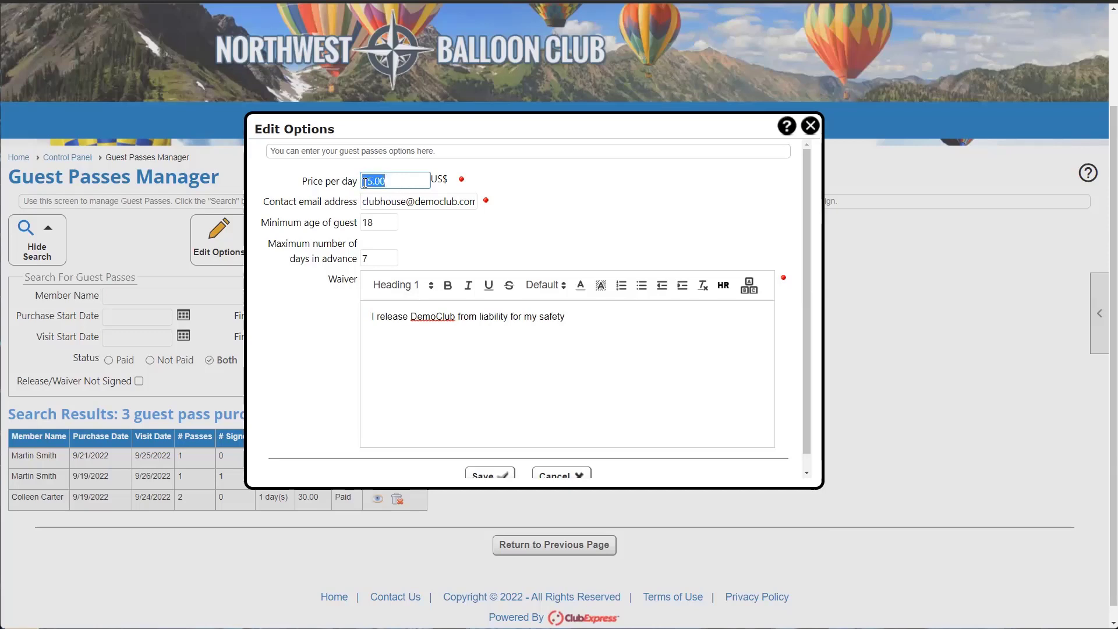
{"action": "left_click", "coordinate": [406, 183]}
{"action": "left_click_drag", "start_coordinate": [265, 205], "coordinate": [357, 208]}
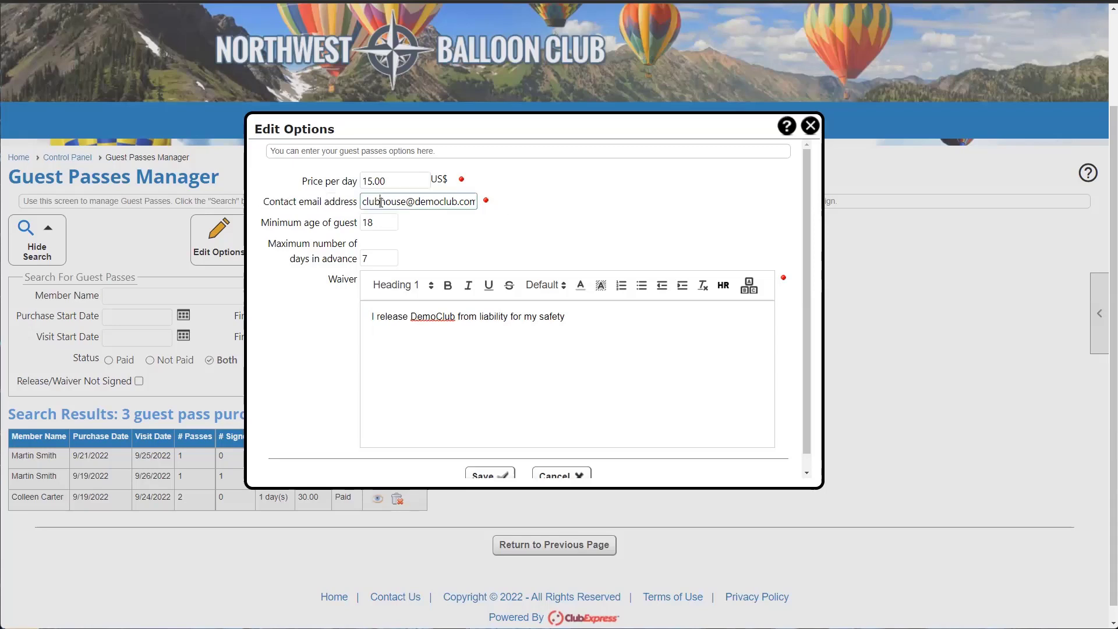
{"action": "double_click", "coordinate": [380, 201]}
{"action": "left_click", "coordinate": [531, 208]}
{"action": "left_click_drag", "start_coordinate": [365, 202], "coordinate": [452, 203]}
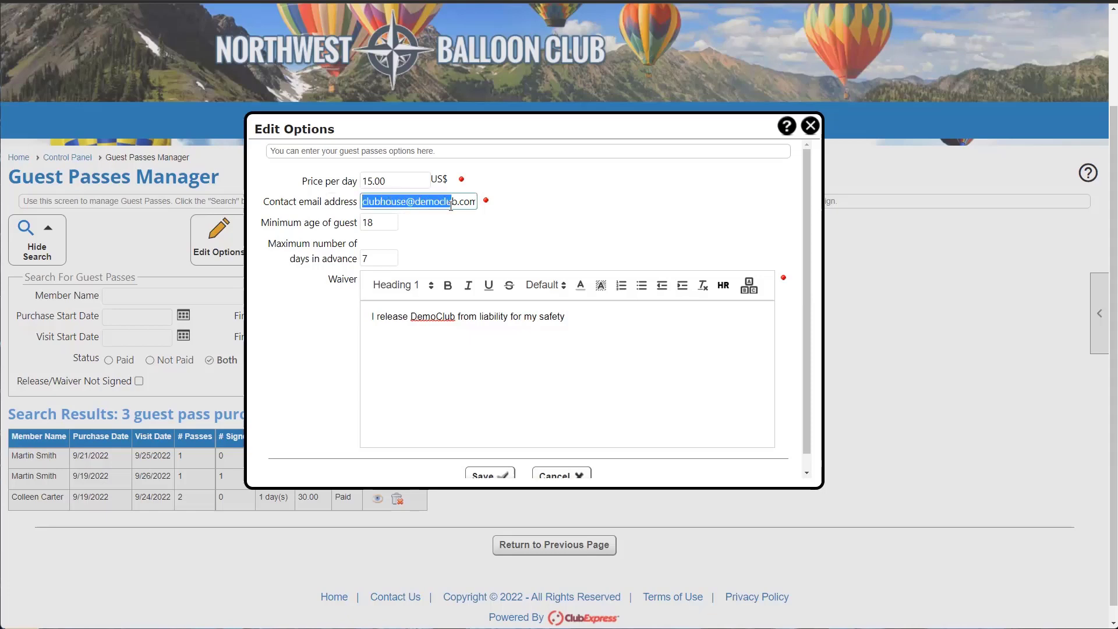
{"action": "left_click", "coordinate": [454, 223]}
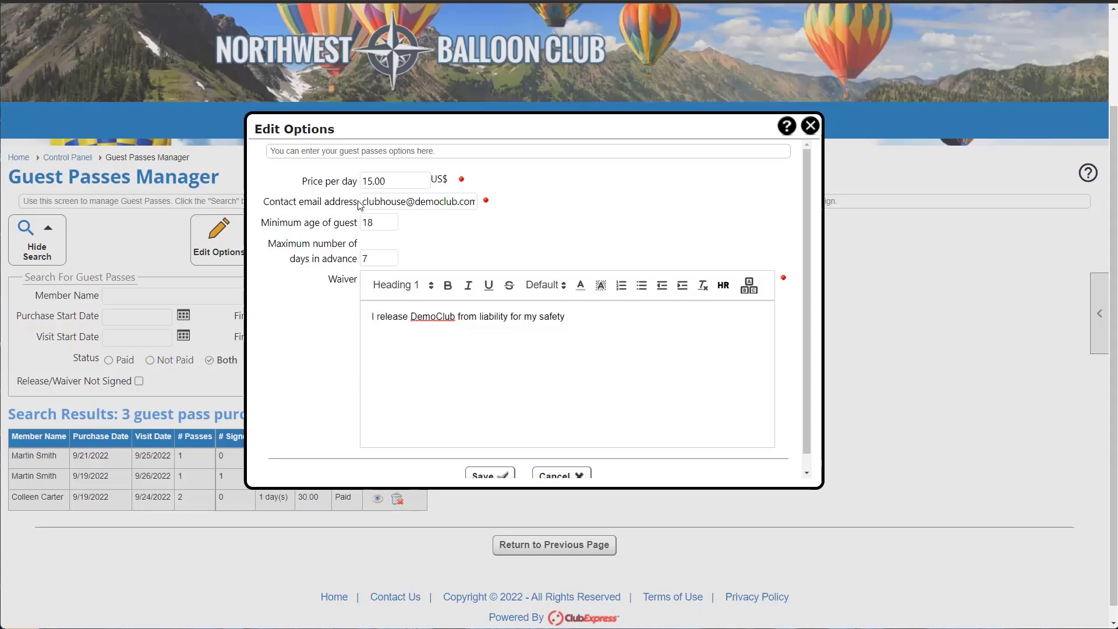
{"action": "left_click_drag", "start_coordinate": [361, 202], "coordinate": [481, 206]}
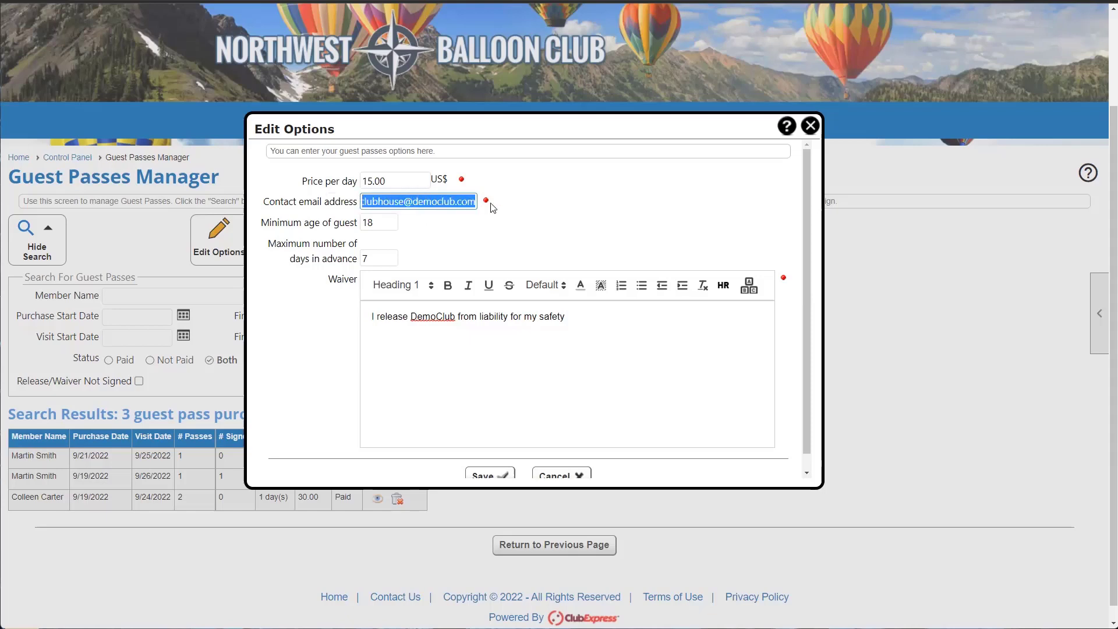
{"action": "left_click", "coordinate": [495, 207]}
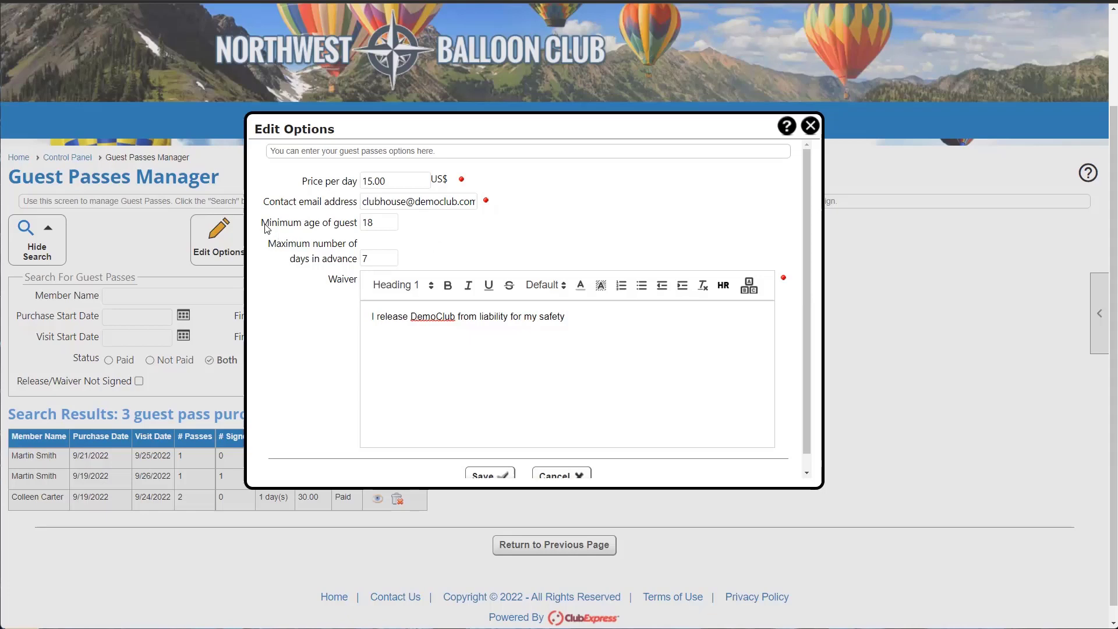
Examine the minimum age of guest setting
{"action": "left_click_drag", "start_coordinate": [263, 227], "coordinate": [352, 229]}
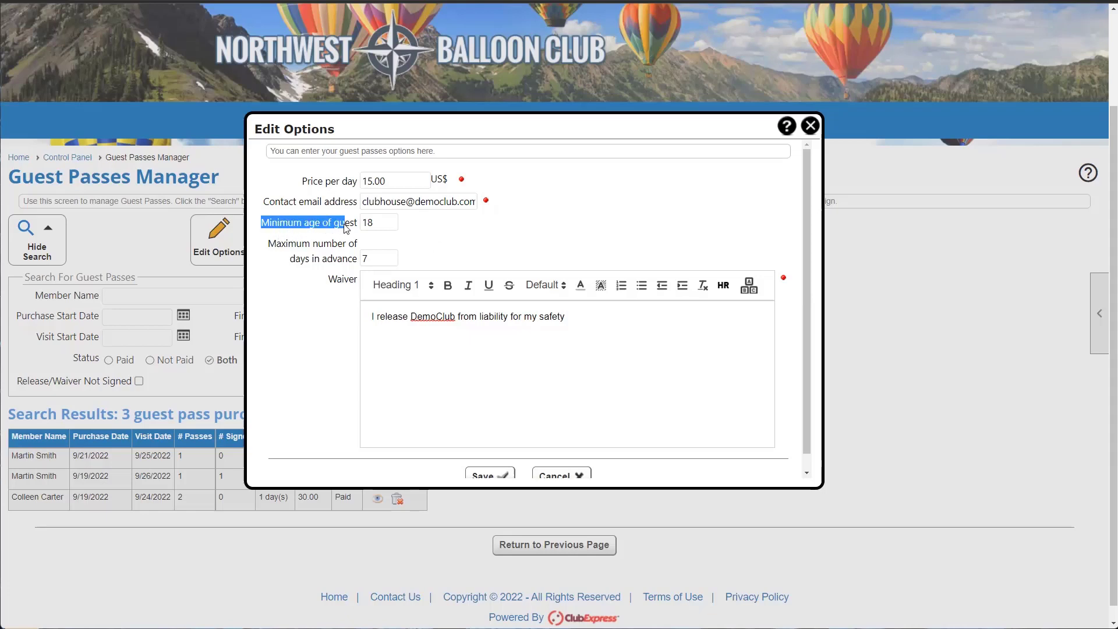
{"action": "left_click", "coordinate": [335, 234]}
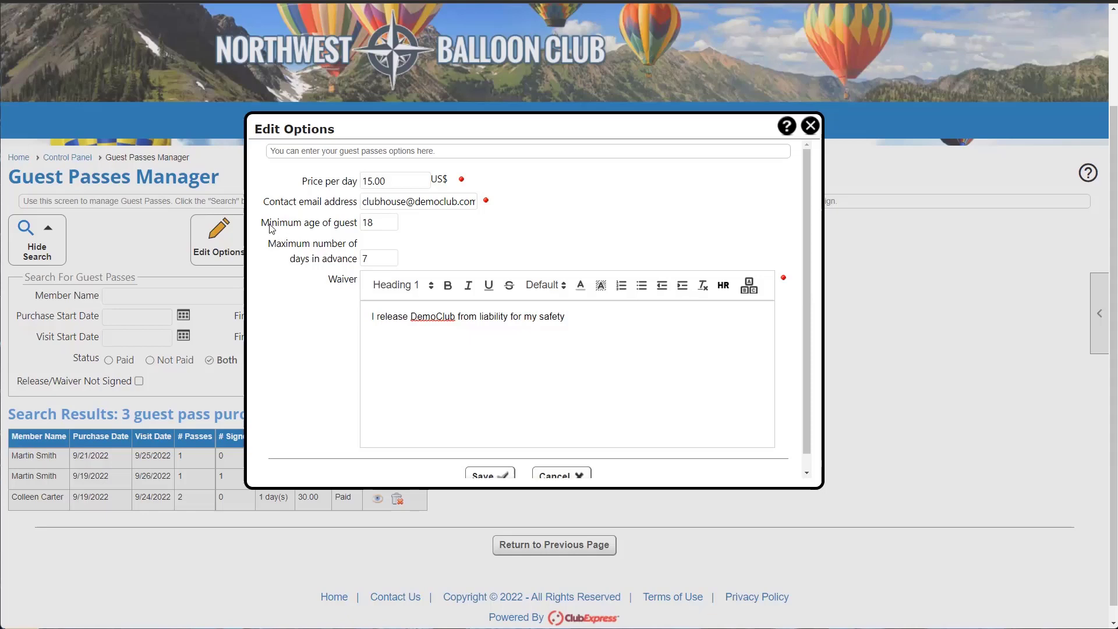
{"action": "double_click", "coordinate": [373, 223]}
{"action": "left_click", "coordinate": [380, 224]}
{"action": "left_click_drag", "start_coordinate": [385, 223], "coordinate": [365, 225]}
{"action": "left_click", "coordinate": [419, 227]}
{"action": "double_click", "coordinate": [368, 223]}
{"action": "left_click", "coordinate": [437, 227]}
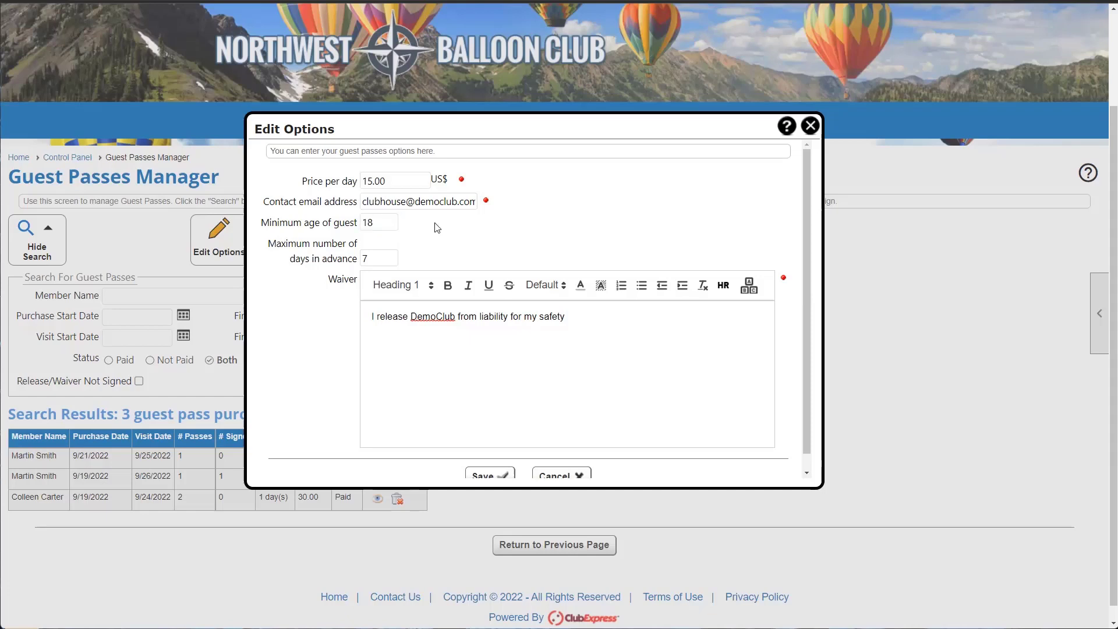
{"action": "double_click", "coordinate": [368, 223]}
{"action": "left_click", "coordinate": [381, 224]}
{"action": "left_click_drag", "start_coordinate": [376, 226], "coordinate": [363, 224]}
{"action": "left_click", "coordinate": [354, 228]}
Clear the minimum age of guest and enter 18 again
{"action": "double_click", "coordinate": [380, 222]}
{"action": "key", "text": "BackSpace"}
{"action": "left_click", "coordinate": [403, 225]}
{"action": "left_click", "coordinate": [379, 221]}
{"action": "type", "text": "18"}
{"action": "left_click", "coordinate": [418, 243]}
Set the maximum number of days in advance for guest passes to 14
{"action": "left_click_drag", "start_coordinate": [269, 243], "coordinate": [356, 263]}
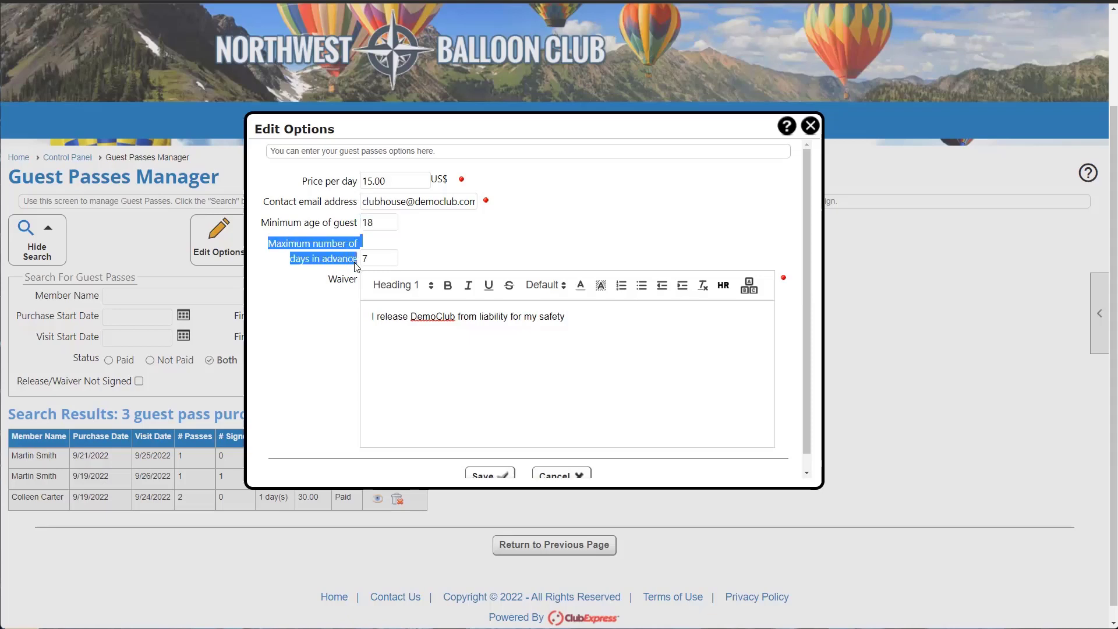
{"action": "left_click", "coordinate": [357, 264]}
{"action": "double_click", "coordinate": [364, 260]}
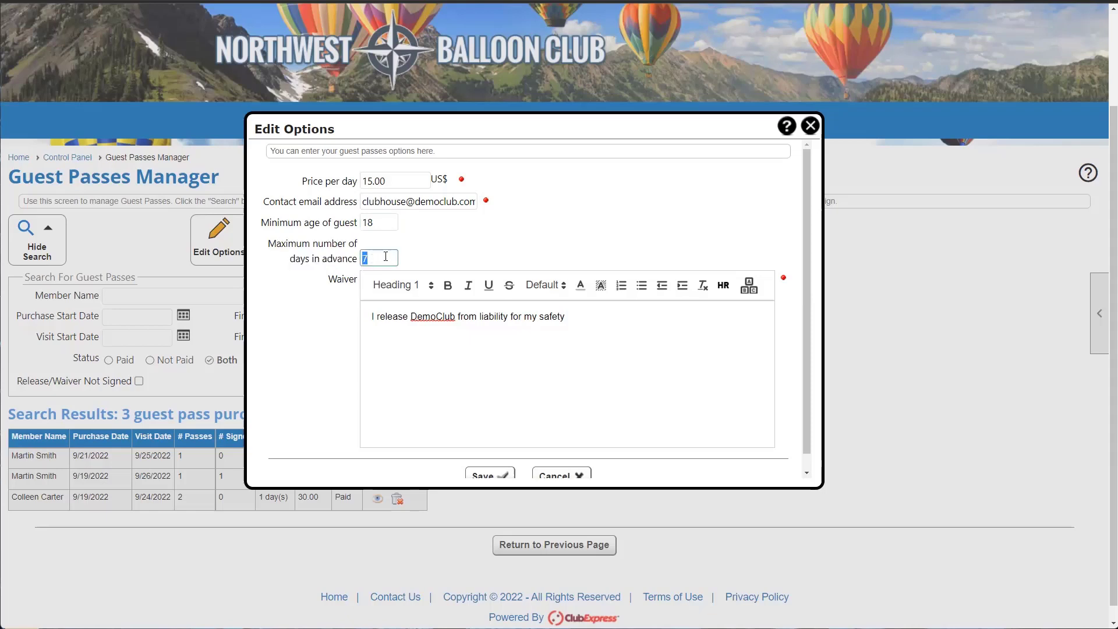
{"action": "left_click", "coordinate": [442, 255]}
{"action": "left_click_drag", "start_coordinate": [390, 258], "coordinate": [345, 262]}
{"action": "type", "text": "14"}
{"action": "left_click", "coordinate": [434, 257]}
Review the waiver text and save the guest pass options
{"action": "left_click_drag", "start_coordinate": [319, 285], "coordinate": [357, 286]}
{"action": "left_click", "coordinate": [357, 288]}
{"action": "scroll", "coordinate": [577, 328], "scroll_direction": "down", "scroll_amount": 1}
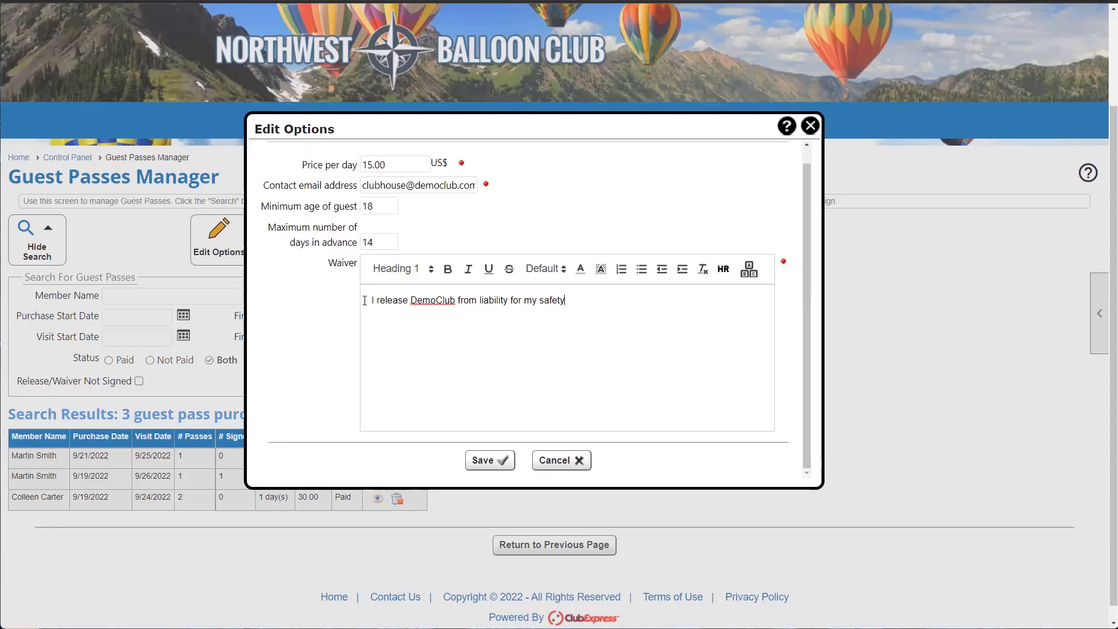
{"action": "scroll", "coordinate": [431, 370], "scroll_direction": "up", "scroll_amount": 1}
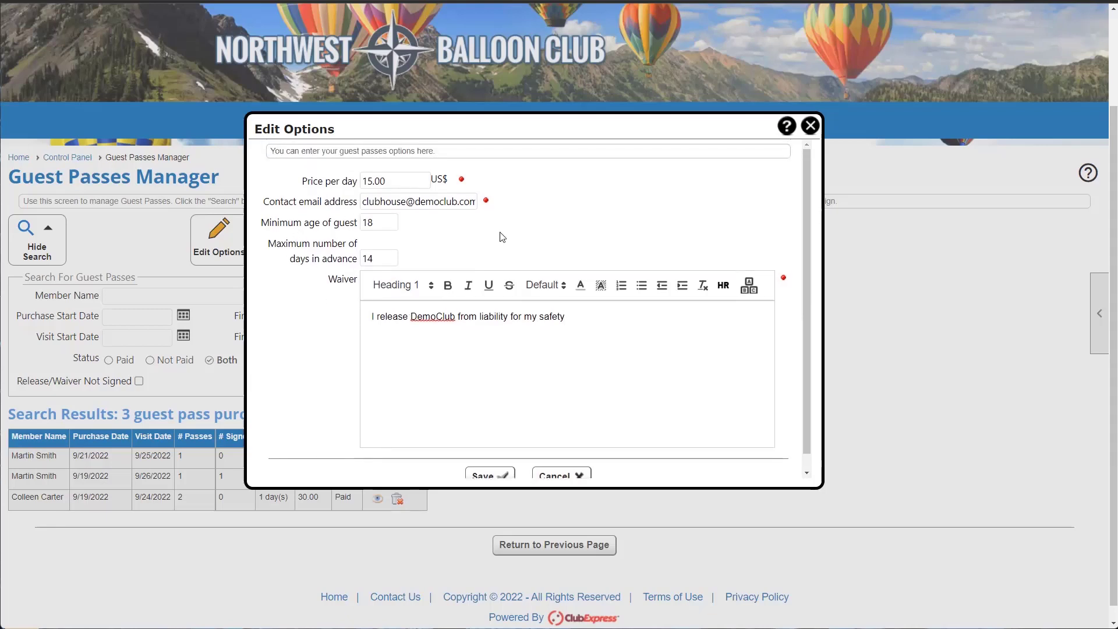
{"action": "scroll", "coordinate": [513, 373], "scroll_direction": "down", "scroll_amount": 1}
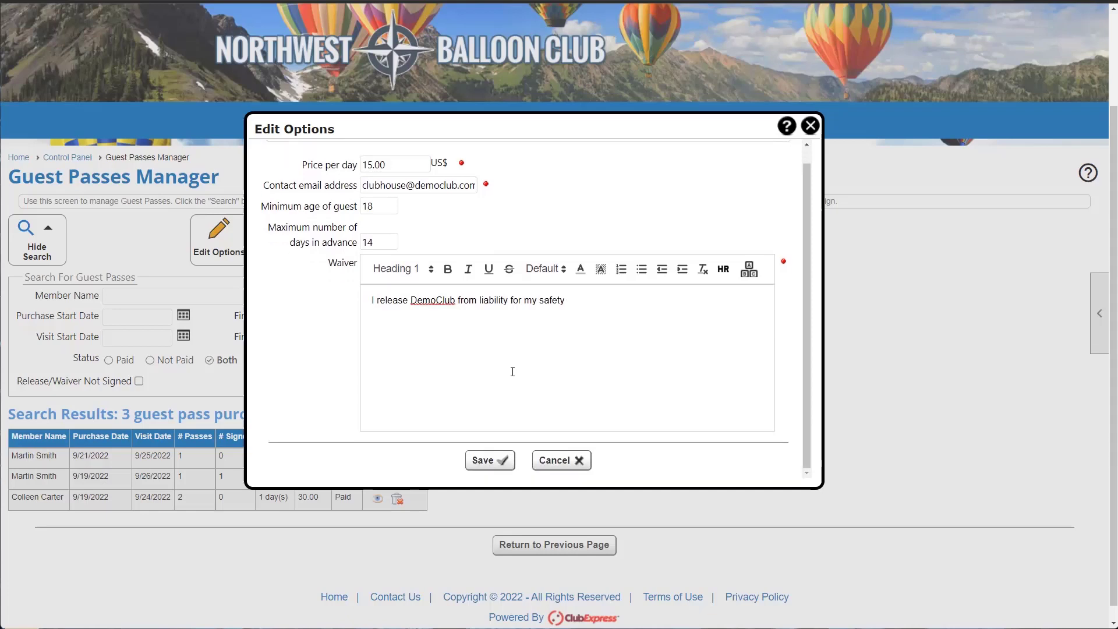
{"action": "left_click_drag", "start_coordinate": [601, 124], "coordinate": [674, 174]}
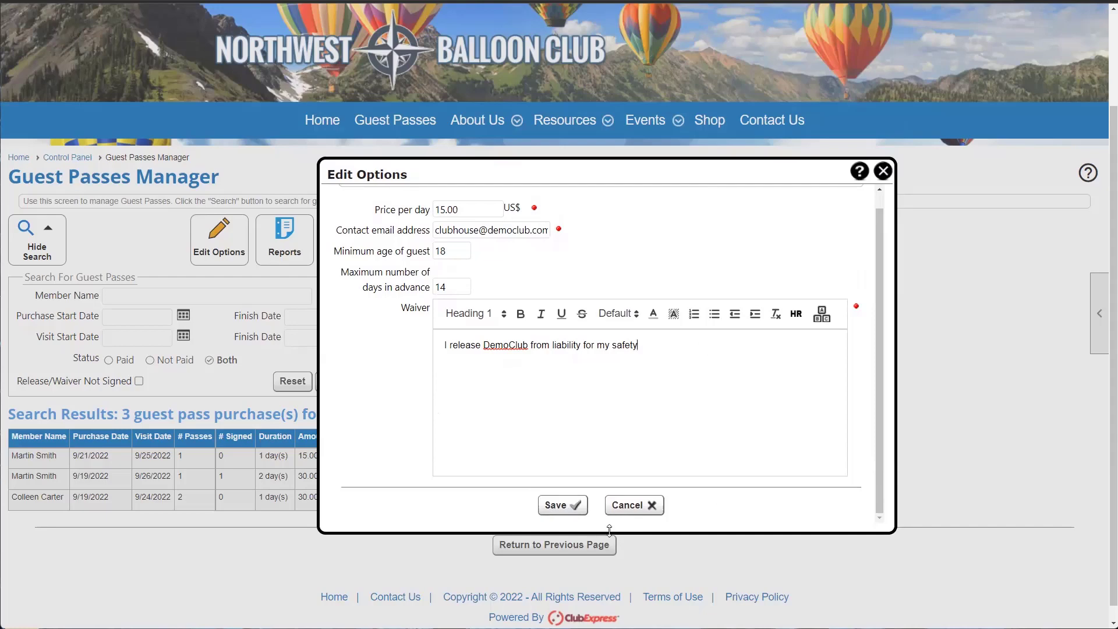
{"action": "left_click", "coordinate": [558, 506]}
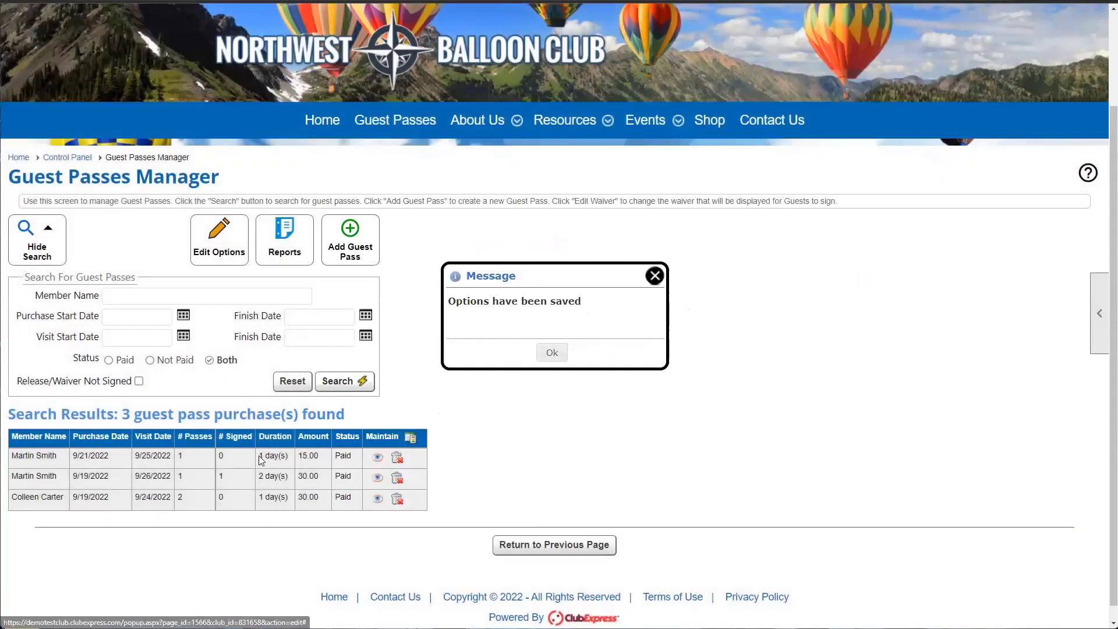
{"action": "left_click", "coordinate": [553, 353]}
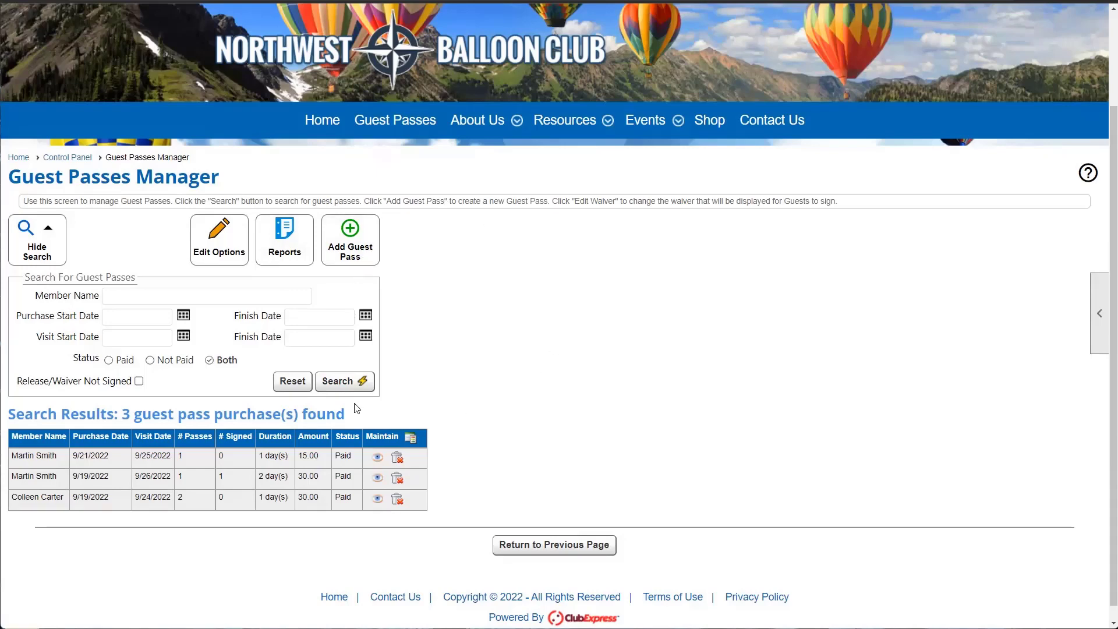
Run the Guest Passes for Day report for 09/25/2022 in Adobe Acrobat (PDF) format on USA (Letter) paper
{"action": "left_click", "coordinate": [298, 235]}
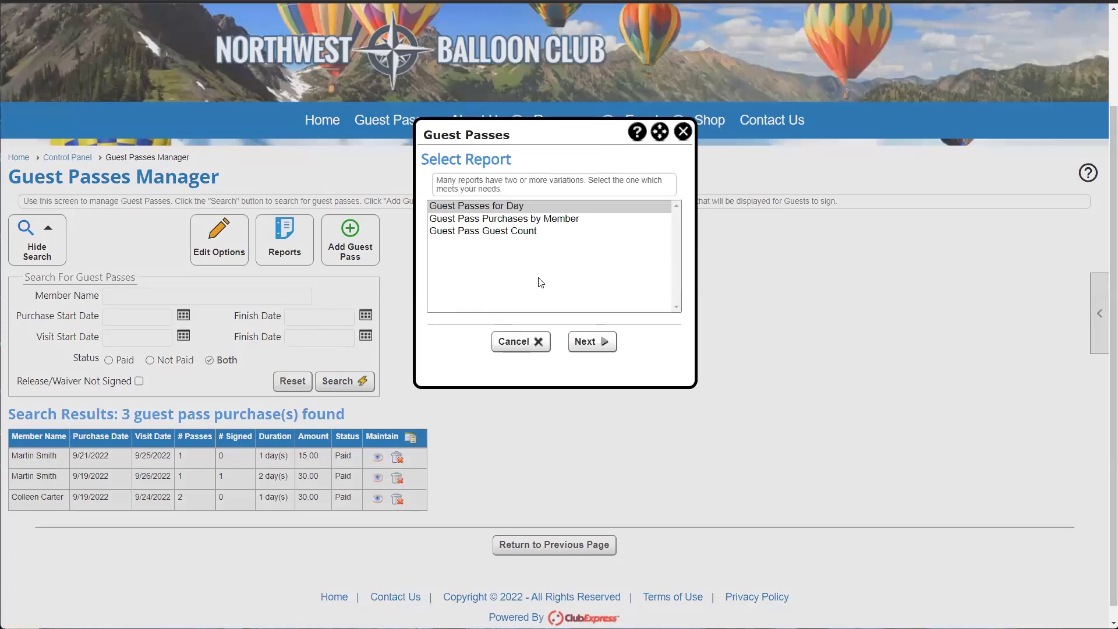
{"action": "left_click", "coordinate": [478, 211]}
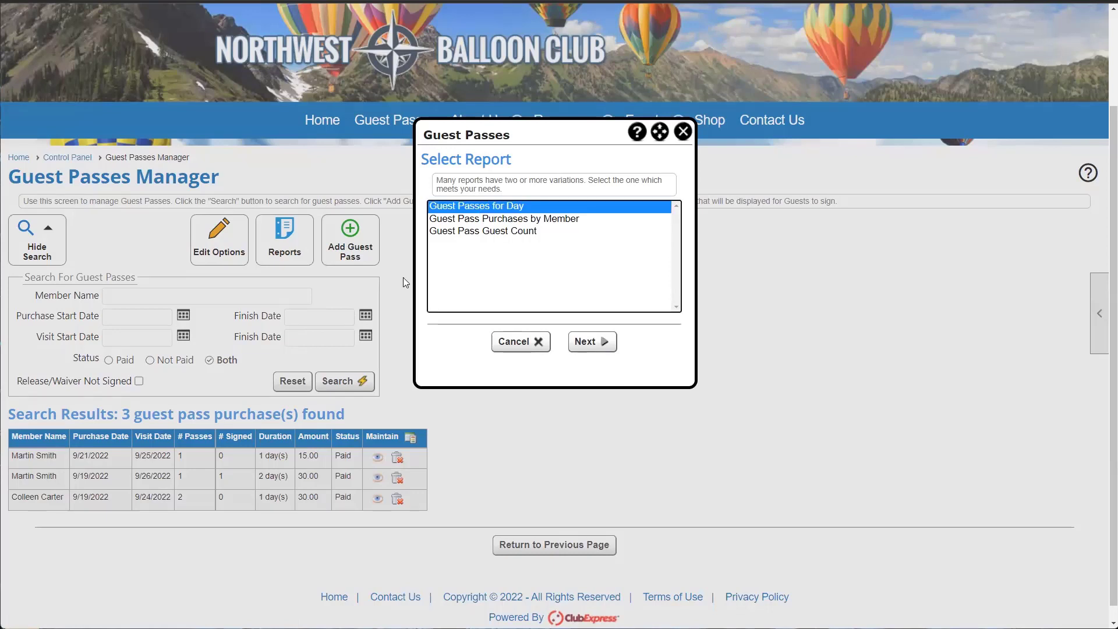
{"action": "left_click", "coordinate": [609, 342]}
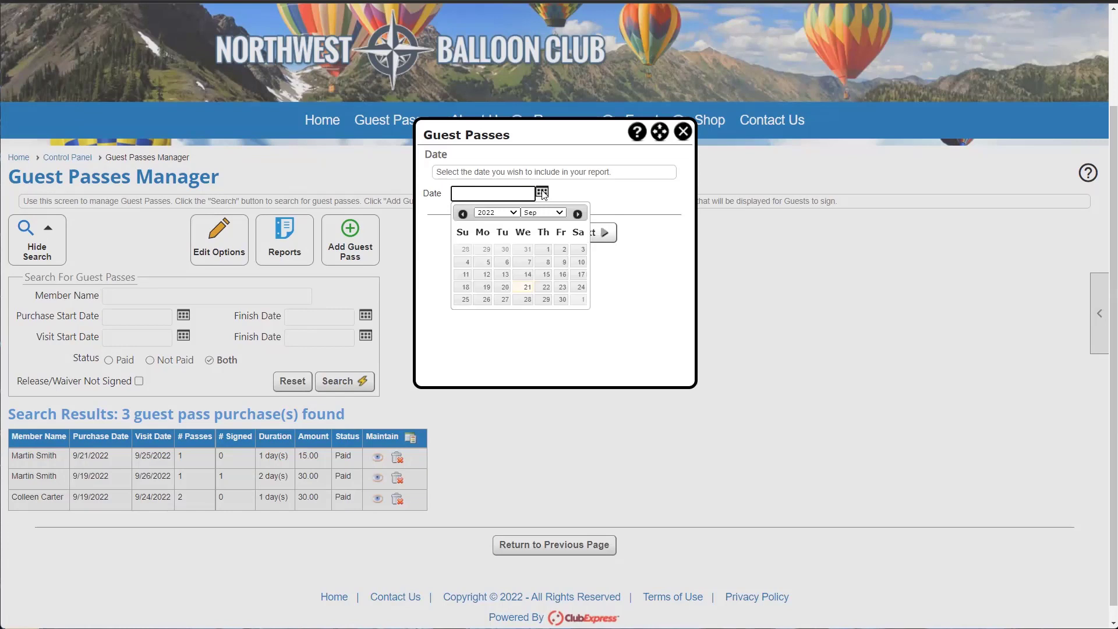
{"action": "left_click", "coordinate": [465, 300]}
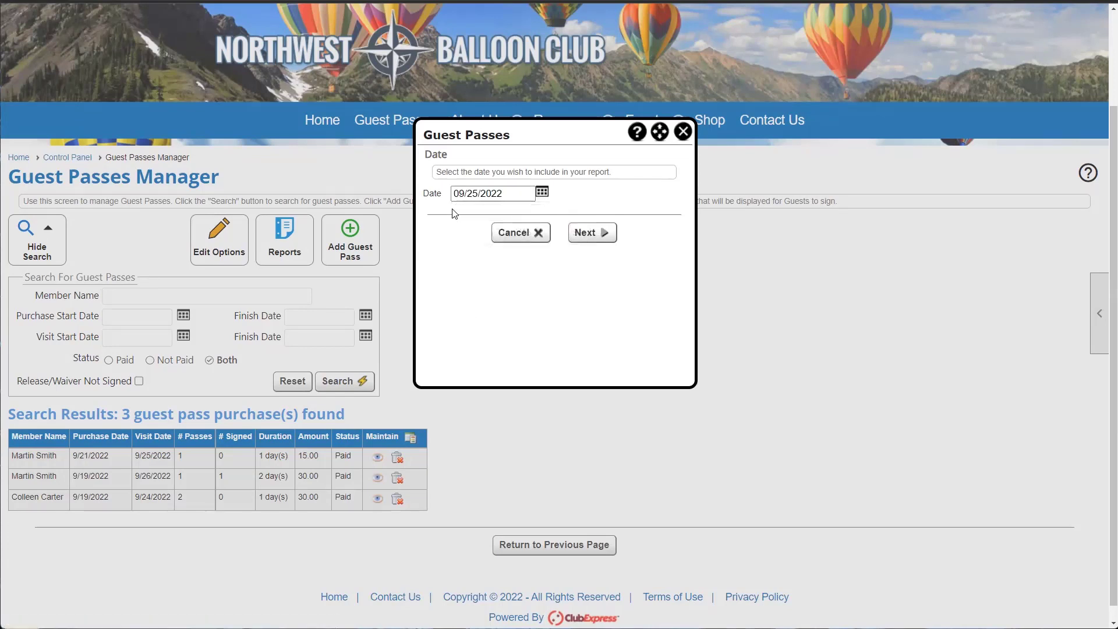
{"action": "left_click", "coordinate": [579, 233]}
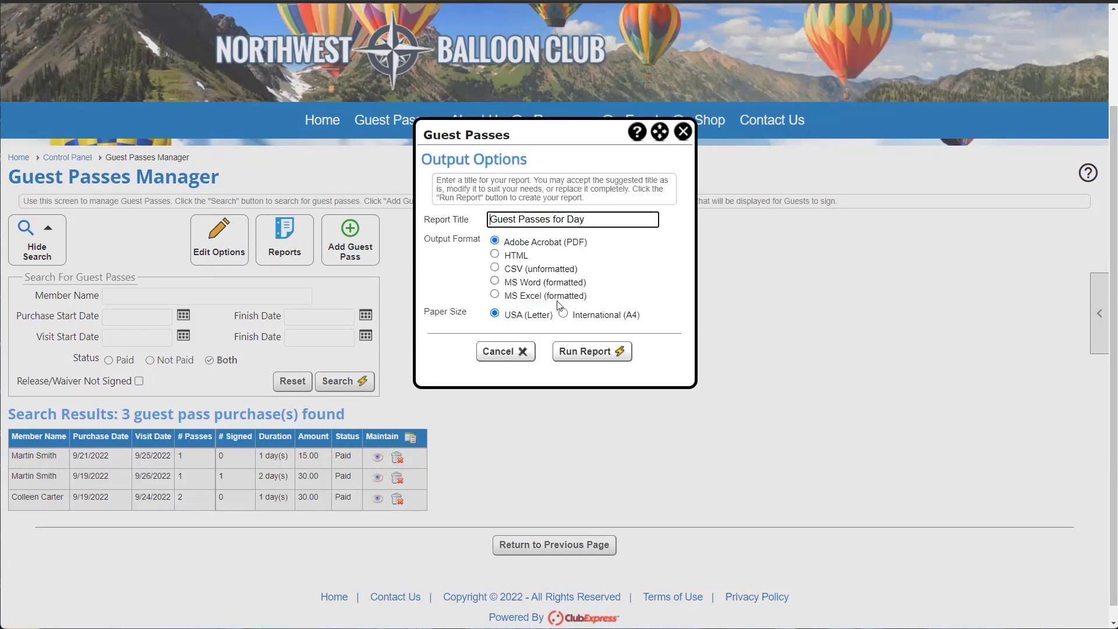
{"action": "left_click", "coordinate": [574, 349]}
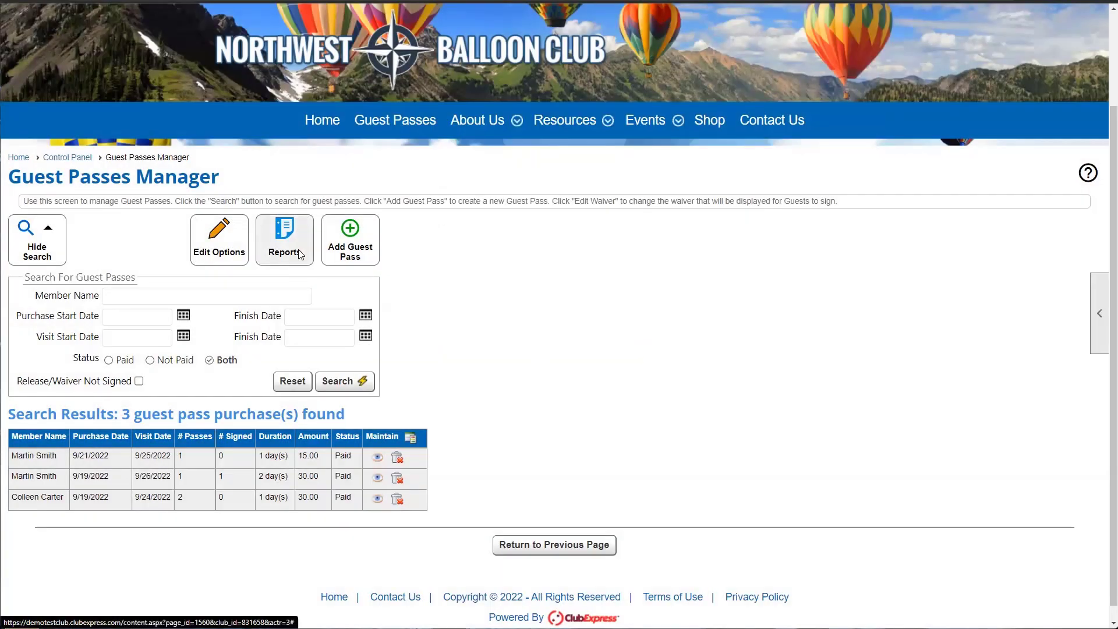
Check the period choices for the Guest Pass Purchases by Member report and the Guest Pass Guest Count entry, closing the report selection without running either
{"action": "left_click", "coordinate": [300, 255]}
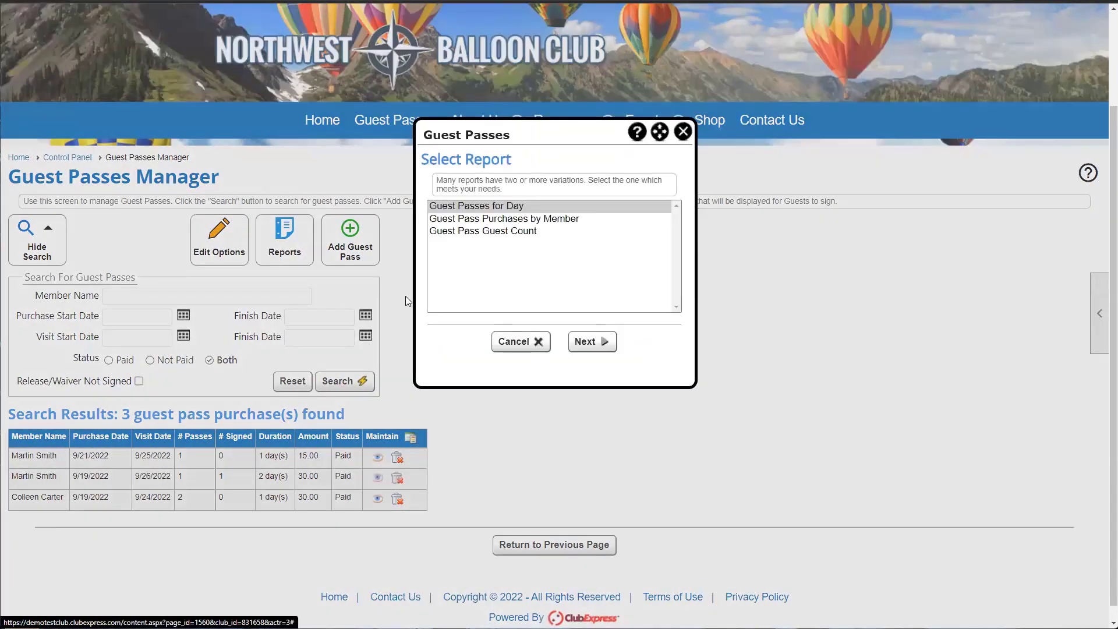
{"action": "left_click", "coordinate": [515, 219]}
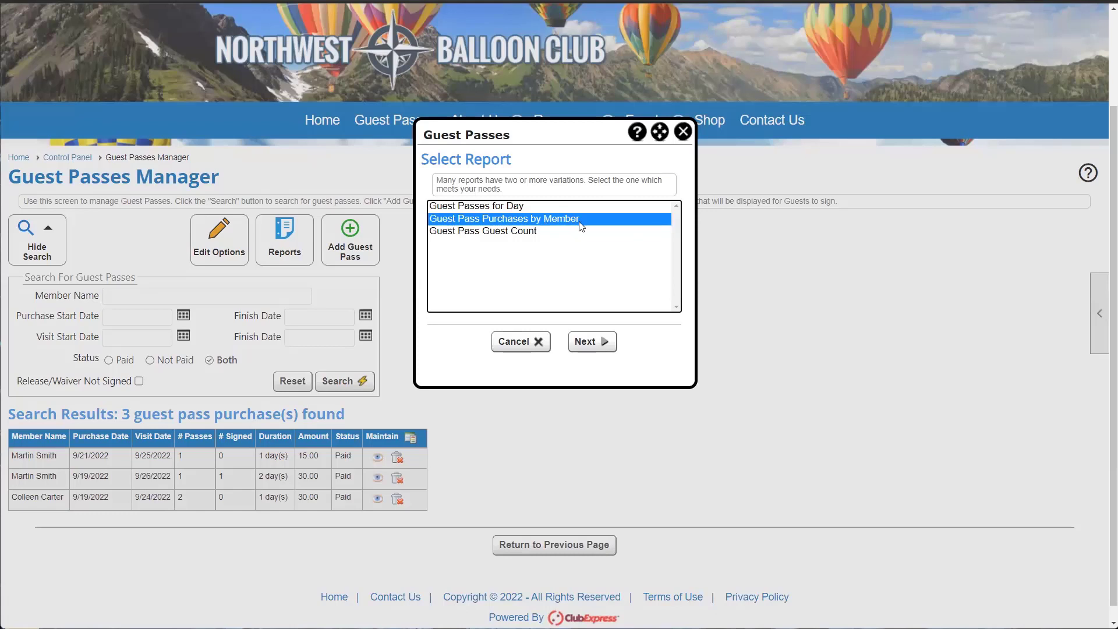
{"action": "left_click", "coordinate": [608, 347]}
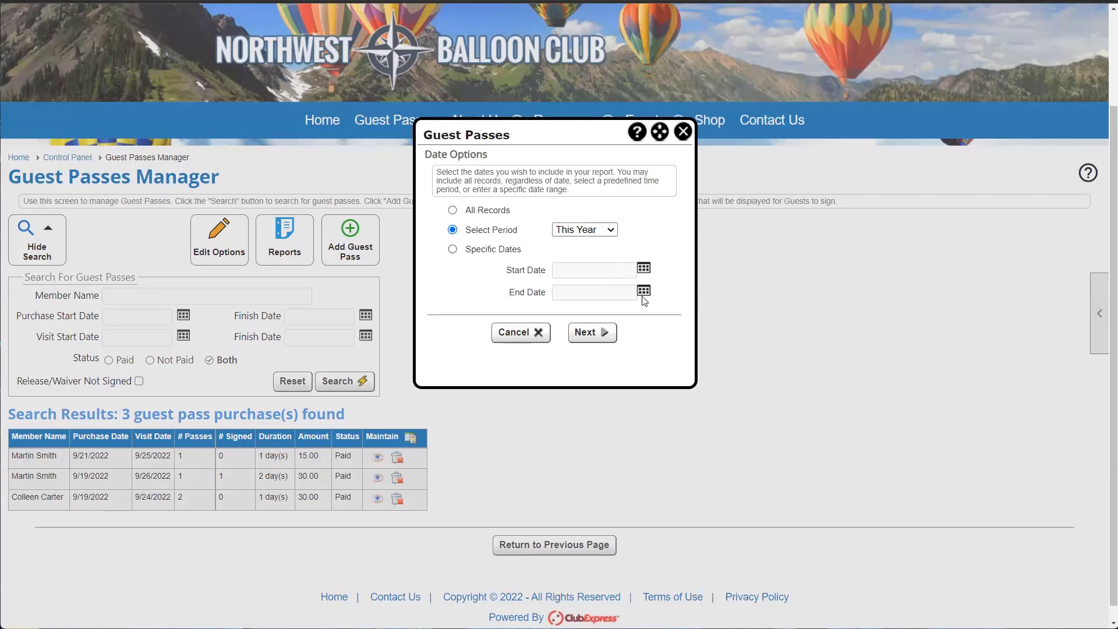
{"action": "left_click", "coordinate": [600, 230]}
{"action": "key", "text": "Escape"}
{"action": "left_click", "coordinate": [683, 132]}
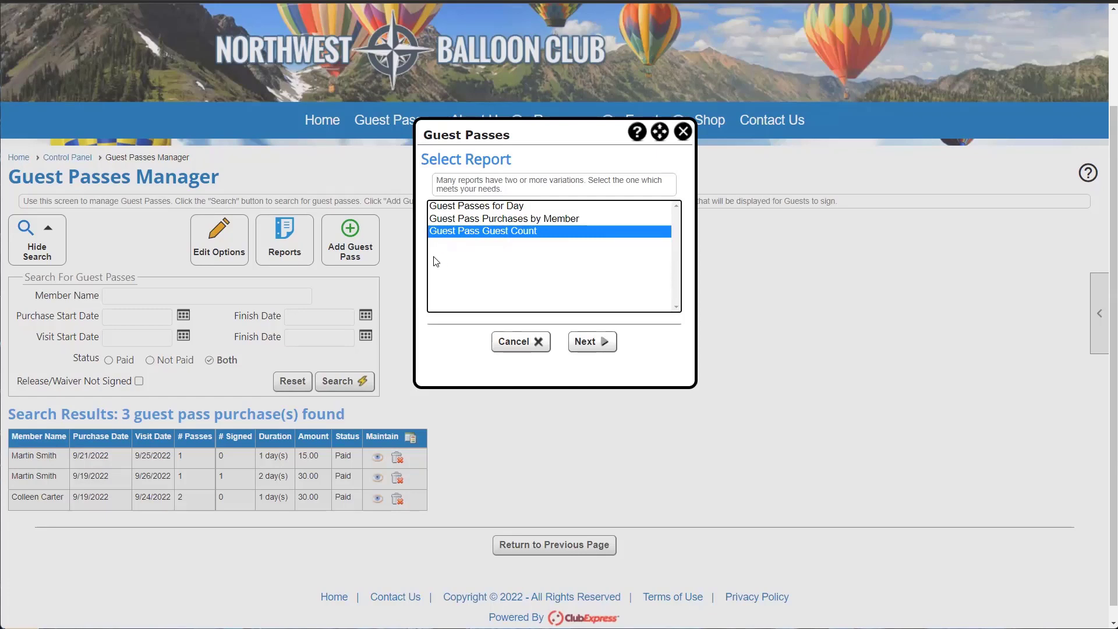
{"action": "left_click", "coordinate": [682, 132]}
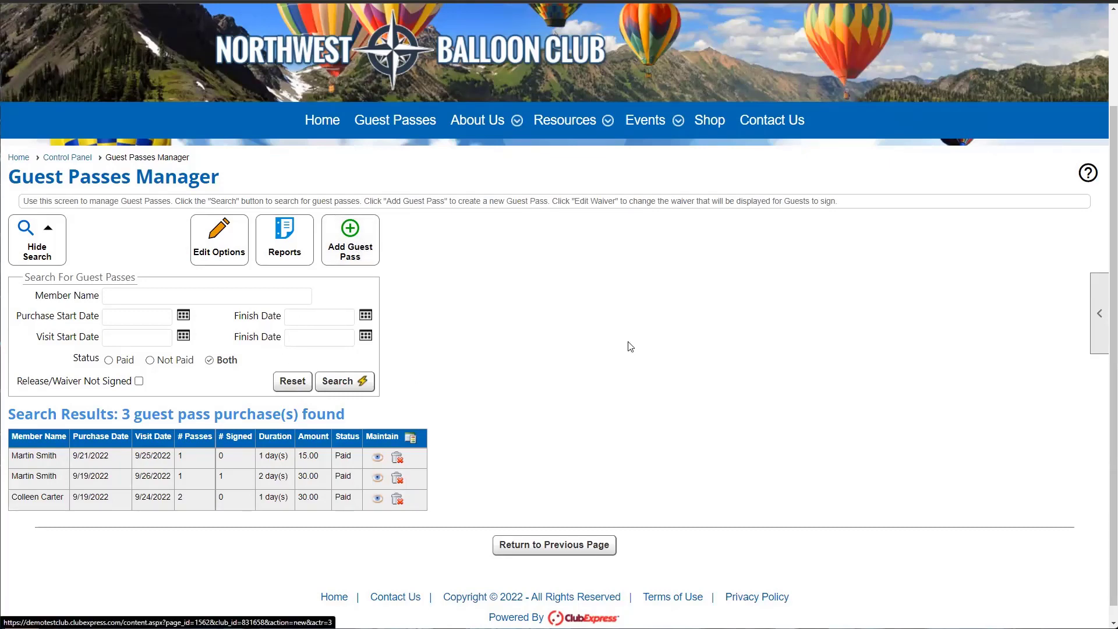
Start adding a guest pass and set it as a purchase for another member
{"action": "scroll", "coordinate": [718, 184], "scroll_direction": "up", "scroll_amount": 1}
{"action": "scroll", "coordinate": [718, 184], "scroll_direction": "up", "scroll_amount": 1}
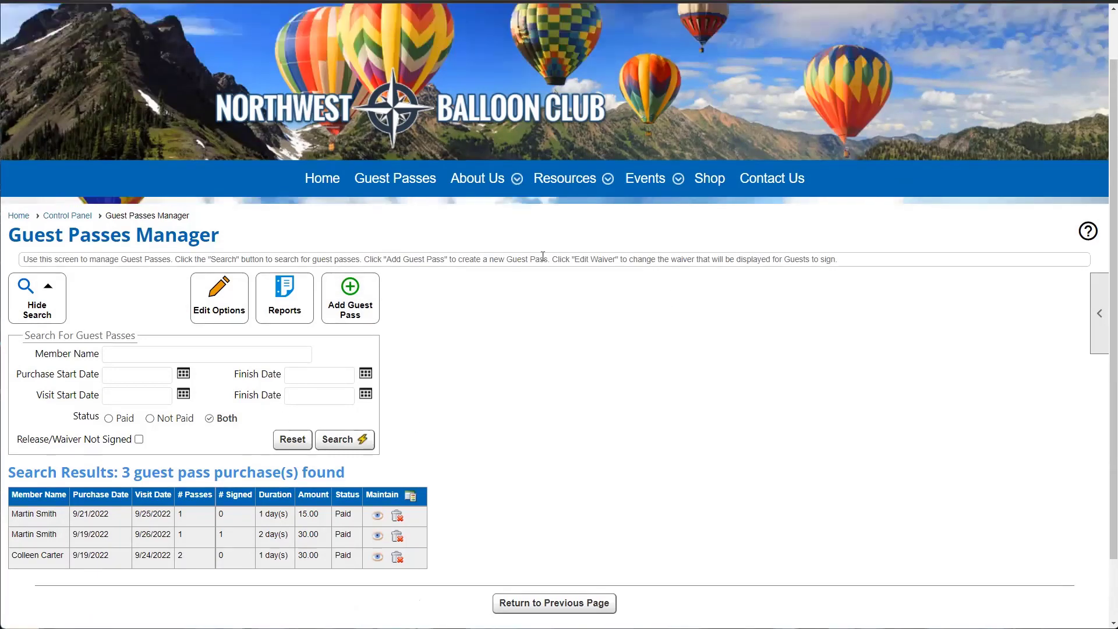
{"action": "left_click", "coordinate": [362, 303]}
{"action": "scroll", "coordinate": [366, 381], "scroll_direction": "down", "scroll_amount": 1}
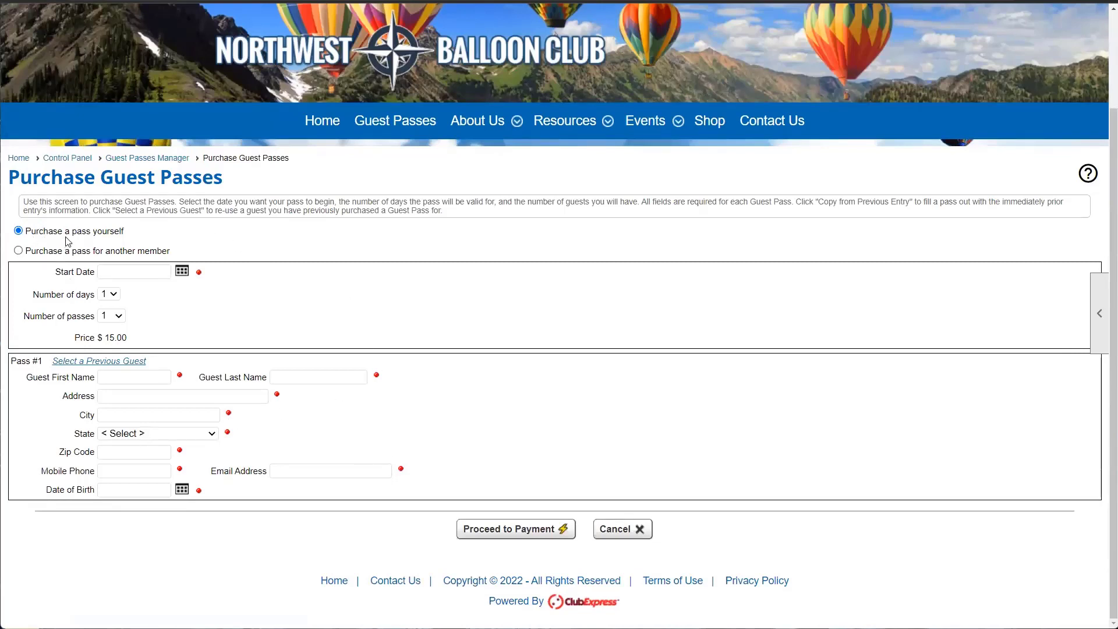
{"action": "left_click_drag", "start_coordinate": [69, 233], "coordinate": [124, 236]}
{"action": "left_click", "coordinate": [37, 253]}
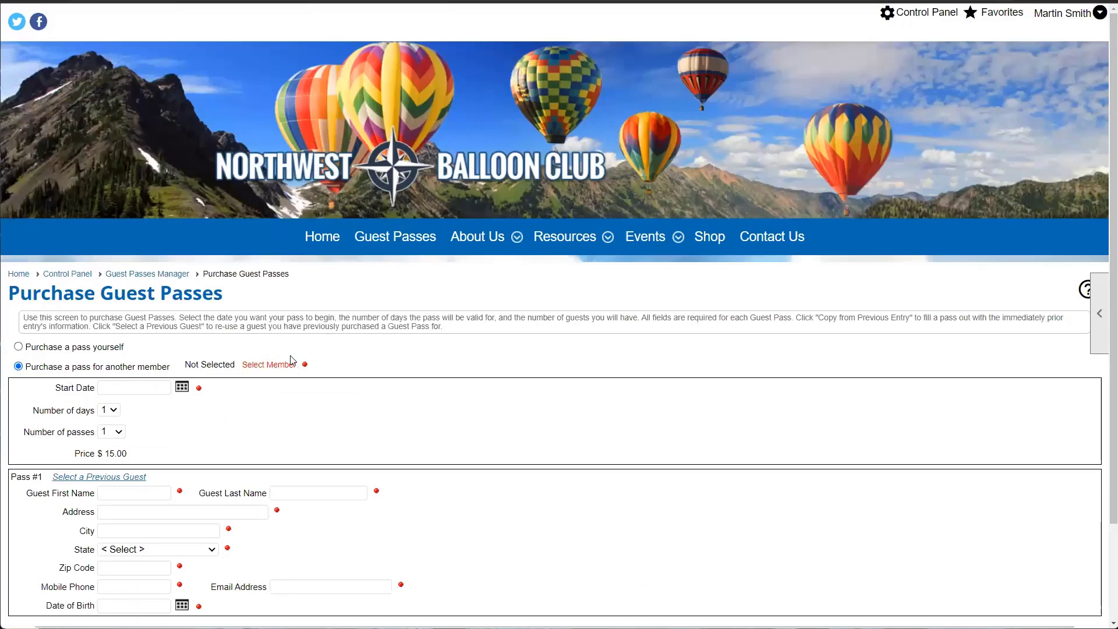
Choose a member from the unfiltered member list as the purchaser, and cancel the guest pass purchase
{"action": "left_click", "coordinate": [271, 364]}
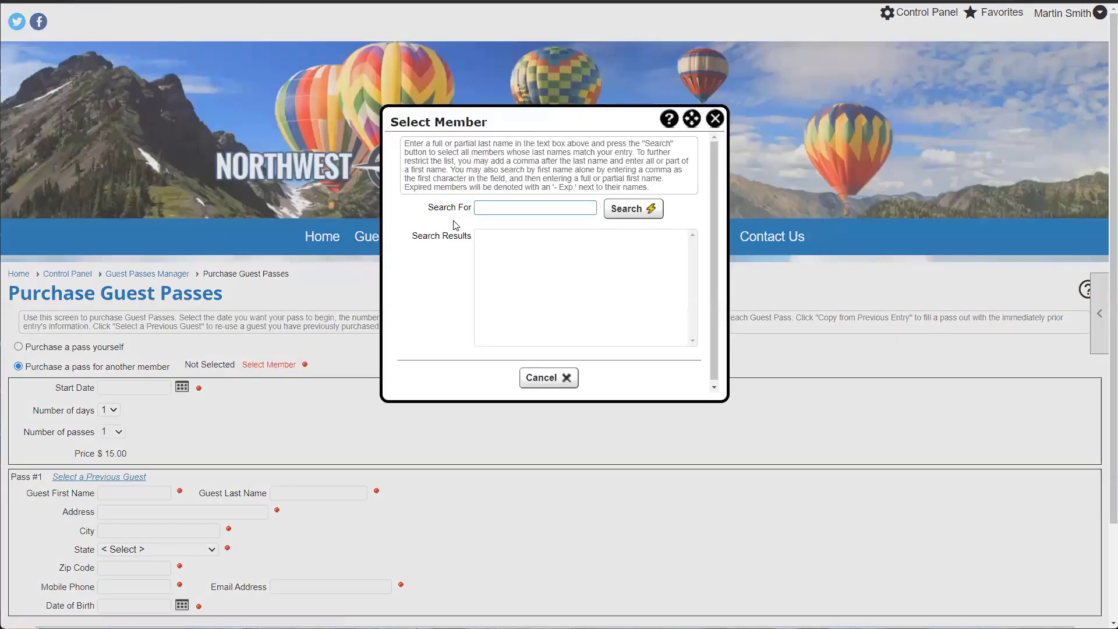
{"action": "left_click_drag", "start_coordinate": [531, 124], "coordinate": [504, 187]}
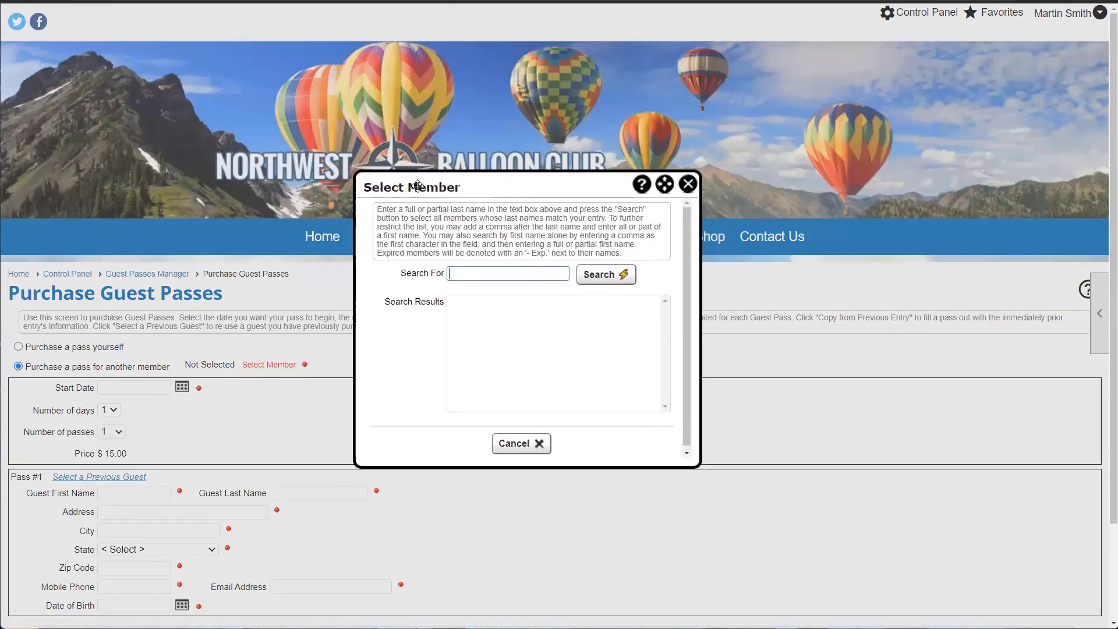
{"action": "left_click", "coordinate": [600, 274]}
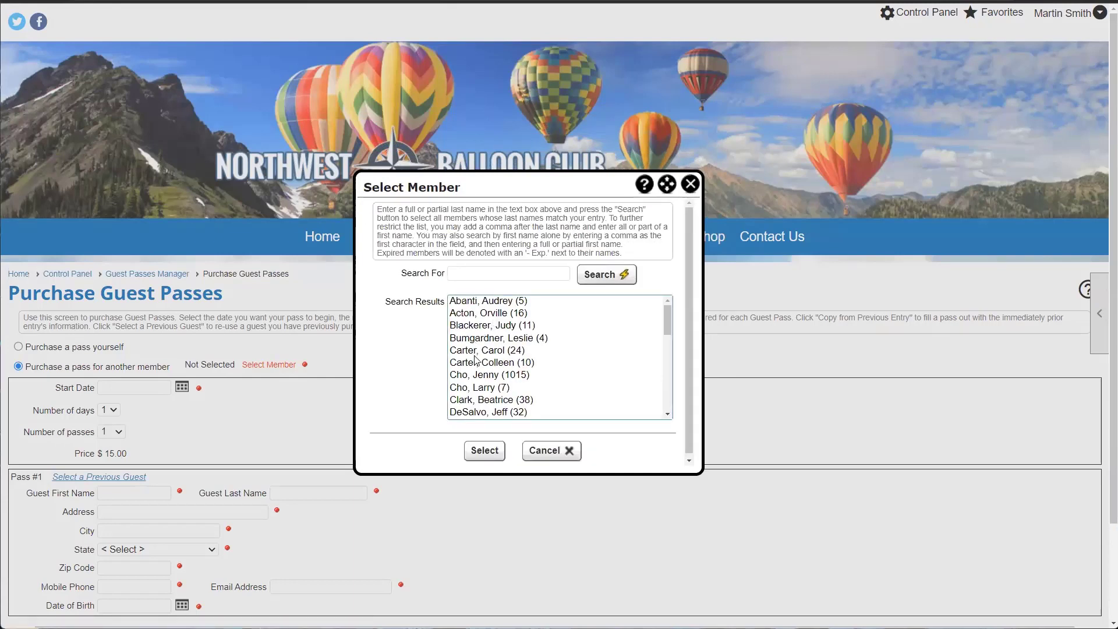
{"action": "scroll", "coordinate": [478, 348], "scroll_direction": "down", "scroll_amount": 2}
{"action": "scroll", "coordinate": [489, 354], "scroll_direction": "up", "scroll_amount": 2}
{"action": "double_click", "coordinate": [501, 365]}
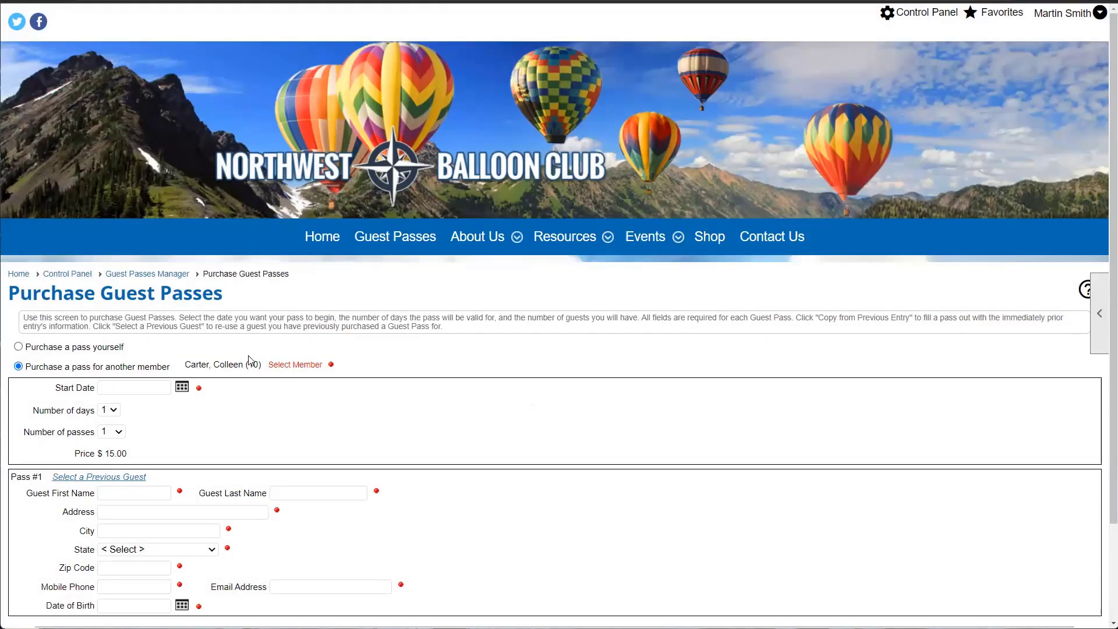
{"action": "scroll", "coordinate": [216, 362], "scroll_direction": "down", "scroll_amount": 2}
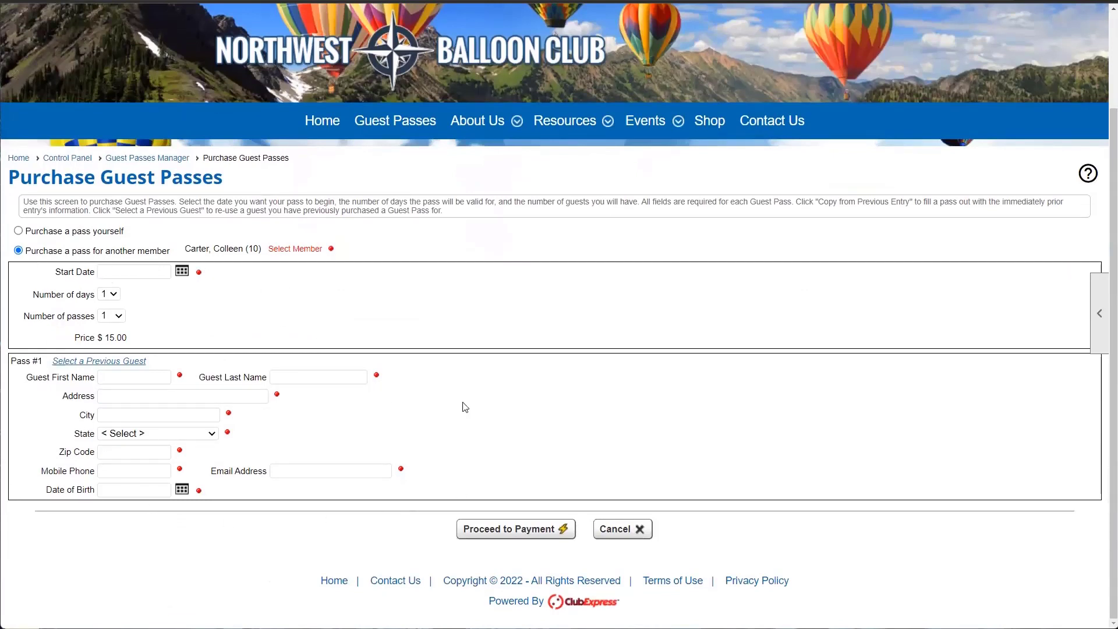
{"action": "left_click", "coordinate": [637, 540]}
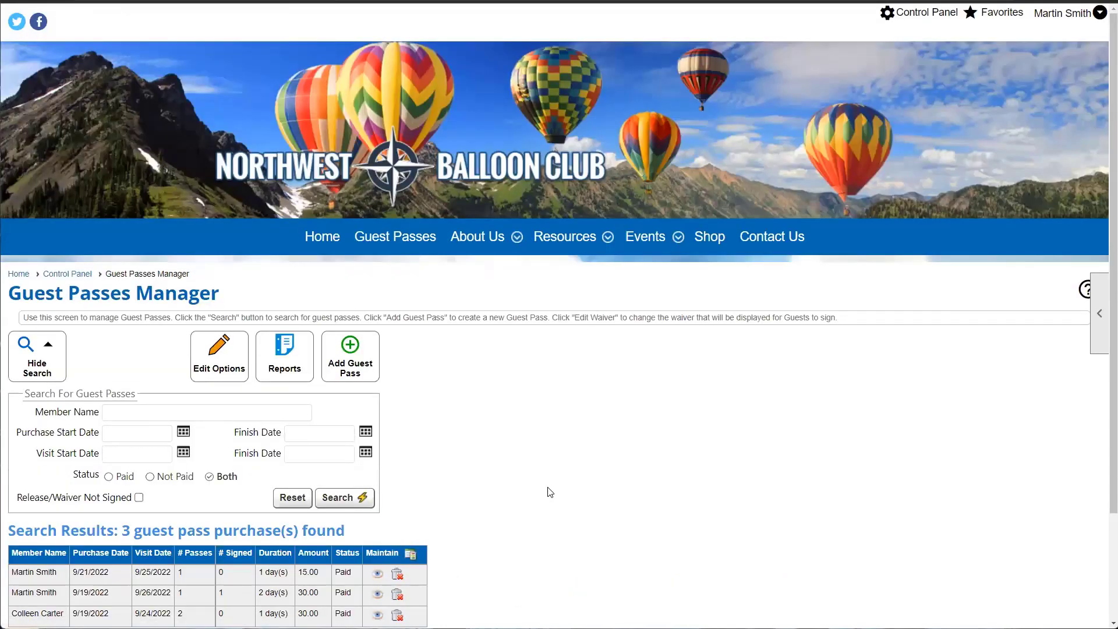
Examine the member name, purchase date range and visit date range fields in the guest pass search
{"action": "scroll", "coordinate": [551, 492], "scroll_direction": "down", "scroll_amount": 1}
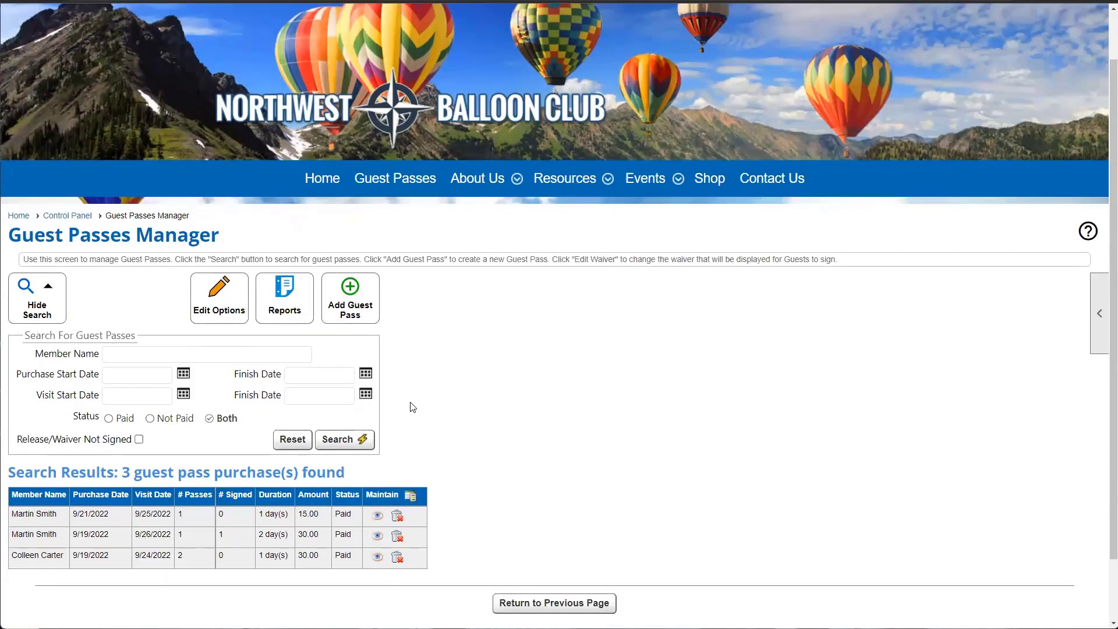
{"action": "scroll", "coordinate": [454, 416], "scroll_direction": "down", "scroll_amount": 1}
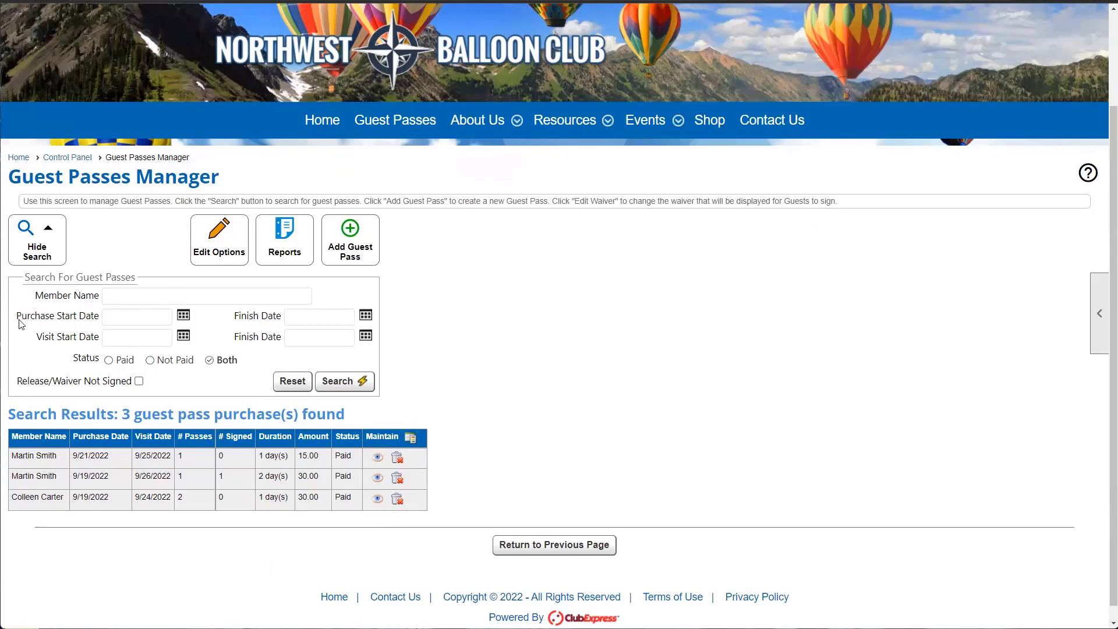
{"action": "left_click_drag", "start_coordinate": [35, 295], "coordinate": [101, 303]}
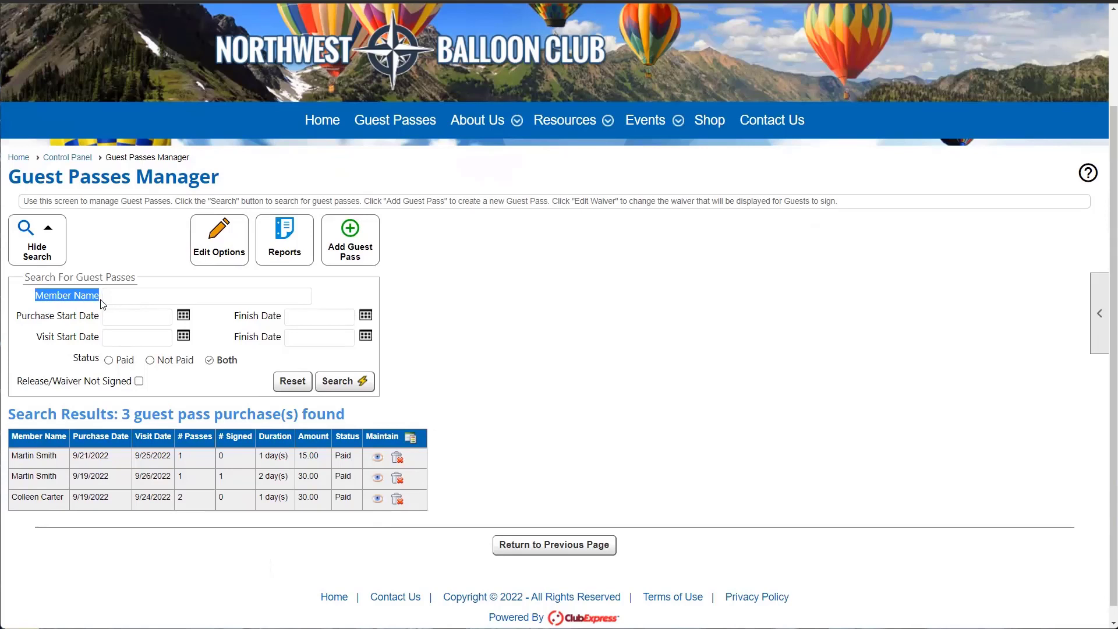
{"action": "left_click", "coordinate": [103, 296]}
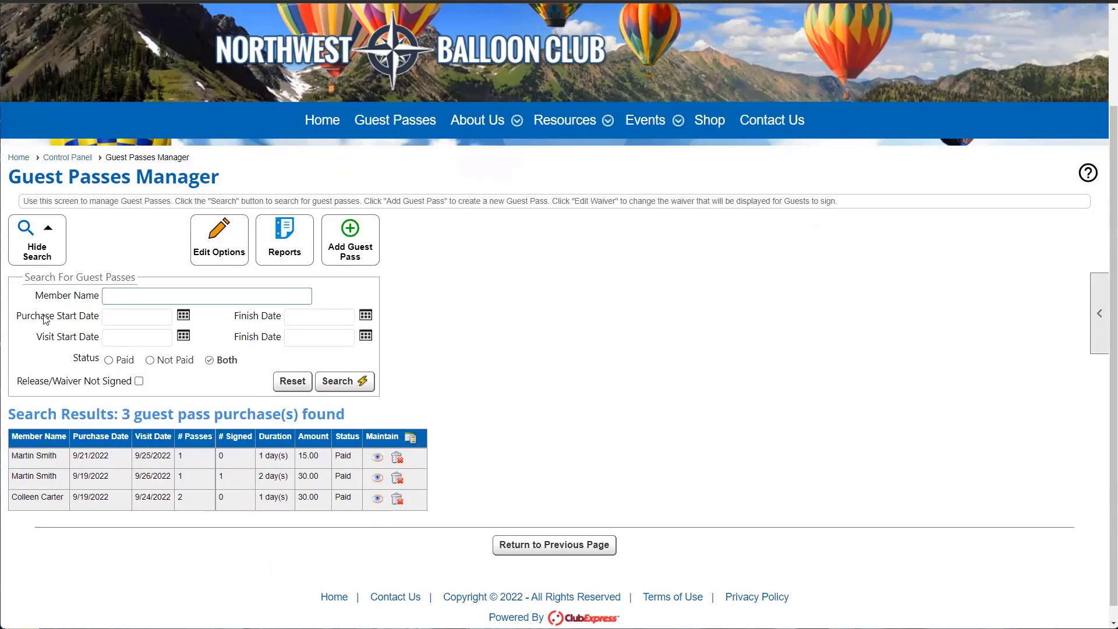
{"action": "left_click_drag", "start_coordinate": [16, 320], "coordinate": [92, 324]}
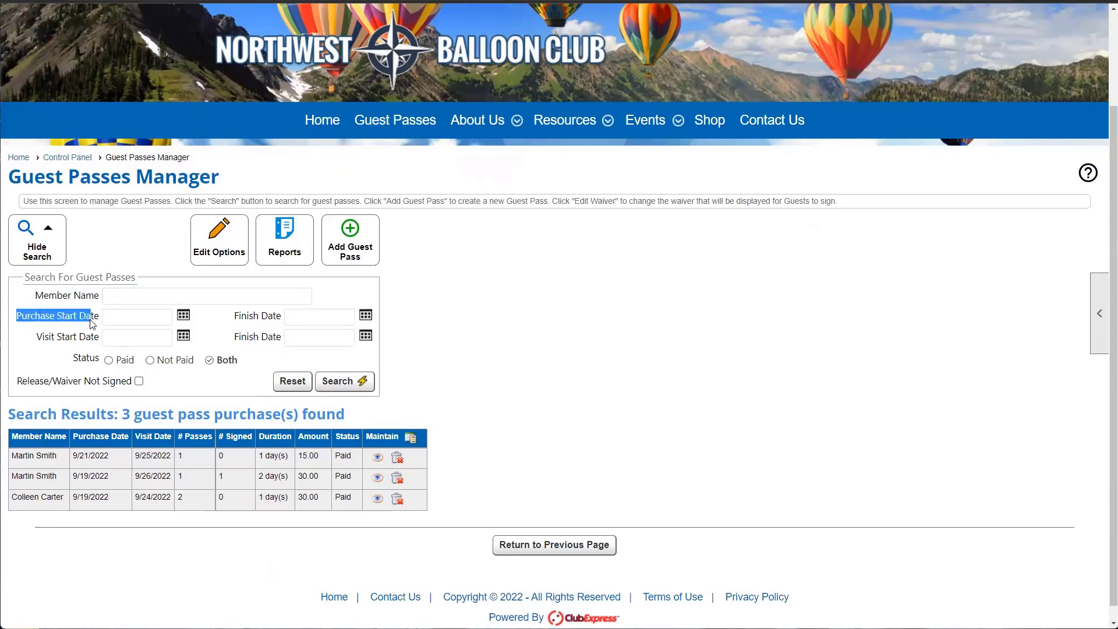
{"action": "left_click", "coordinate": [118, 318]}
{"action": "left_click", "coordinate": [298, 318]}
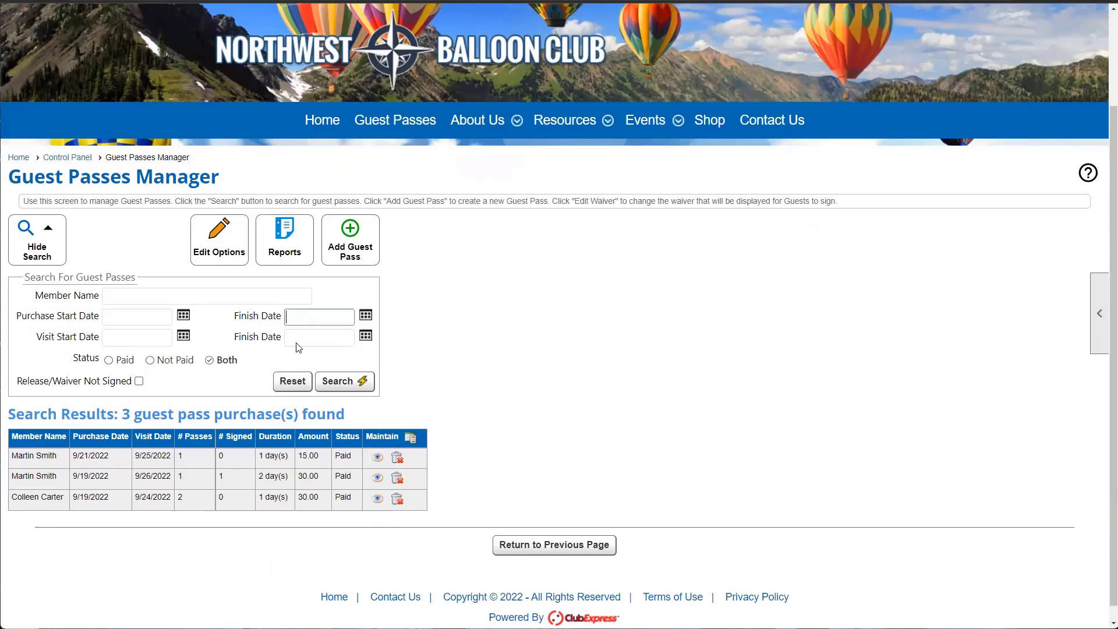
{"action": "left_click", "coordinate": [107, 315]}
{"action": "left_click", "coordinate": [303, 318]}
{"action": "left_click_drag", "start_coordinate": [37, 337], "coordinate": [98, 338]}
{"action": "left_click", "coordinate": [95, 344]}
Set the guest pass search's visit dates to start on 09/21/2022 and finish on 09/28/2022
{"action": "left_click", "coordinate": [184, 336]}
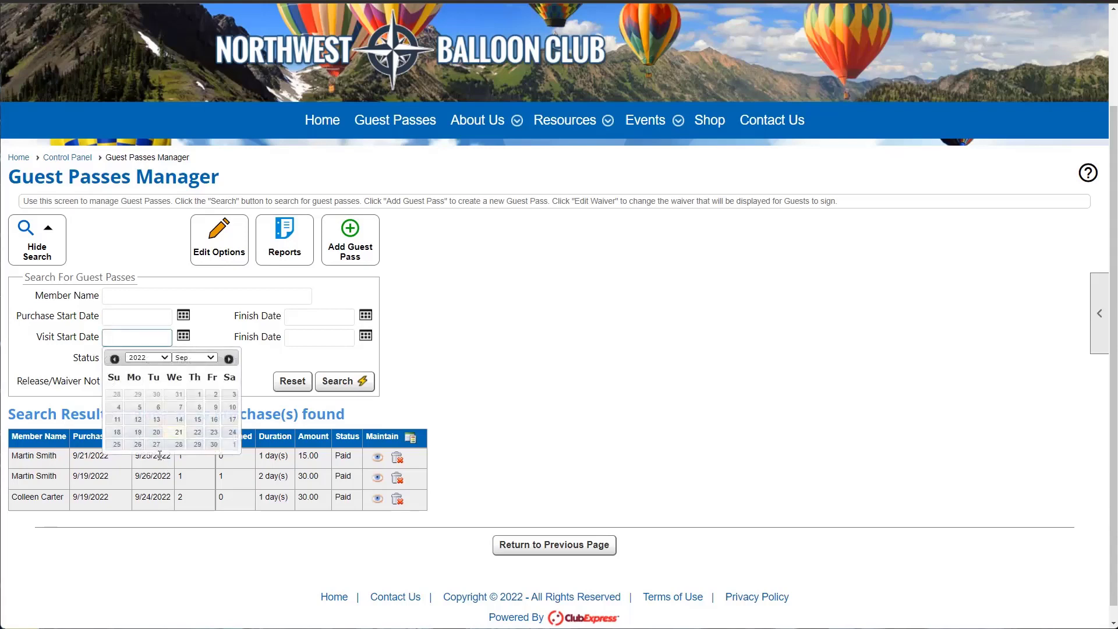
{"action": "left_click", "coordinate": [177, 432]}
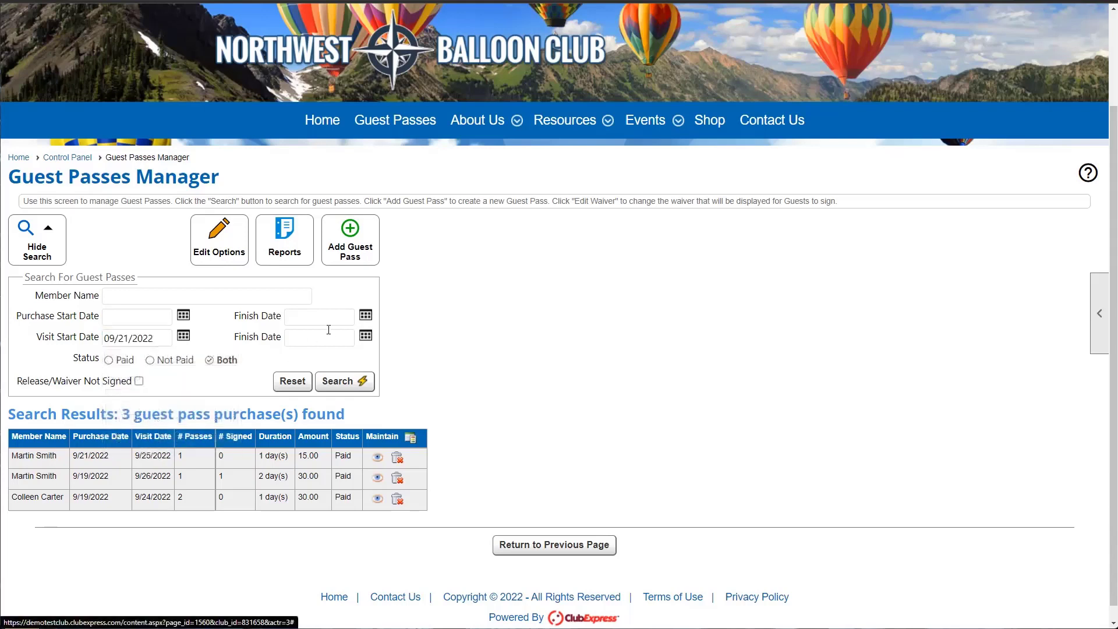
{"action": "left_click", "coordinate": [365, 338]}
{"action": "left_click", "coordinate": [355, 446]}
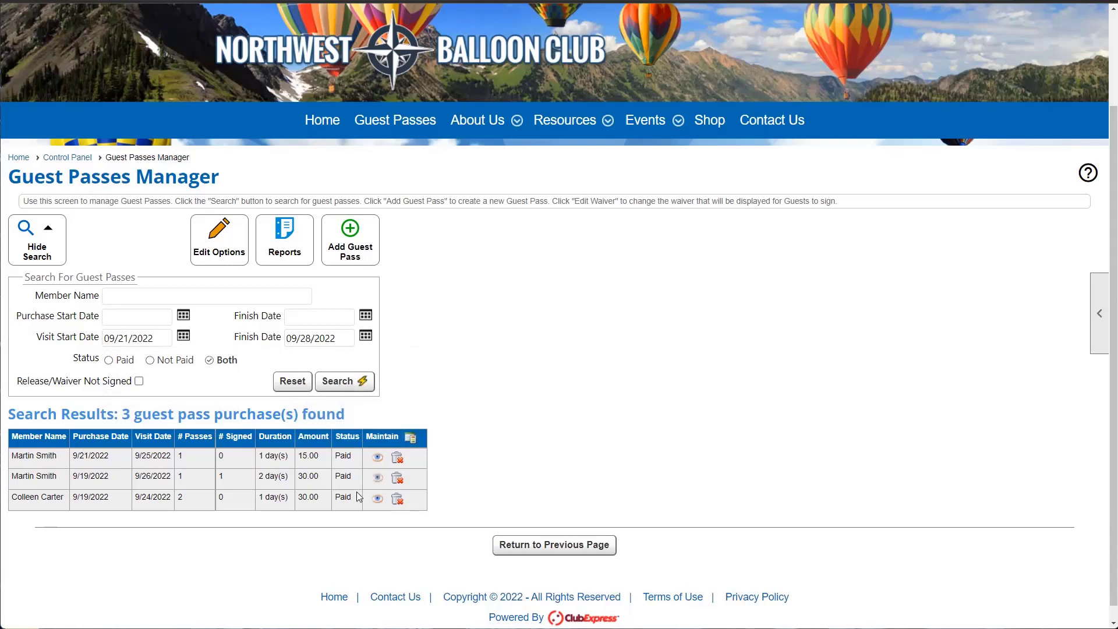
Try the Paid and Not Paid status filters, and set the status back to Both
{"action": "left_click", "coordinate": [109, 360]}
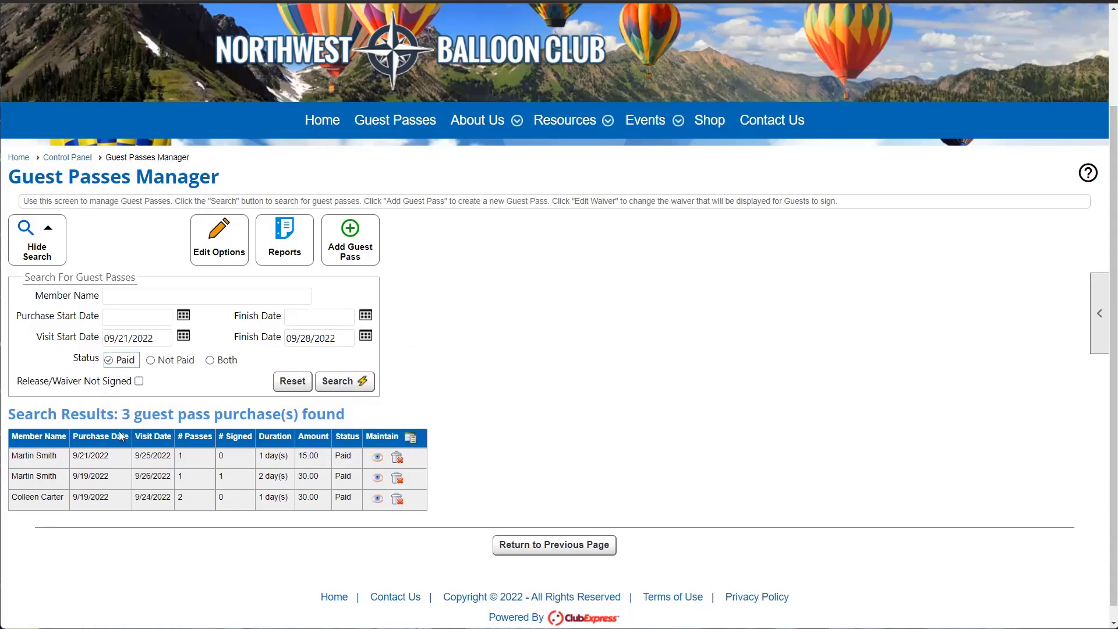
{"action": "left_click", "coordinate": [156, 360]}
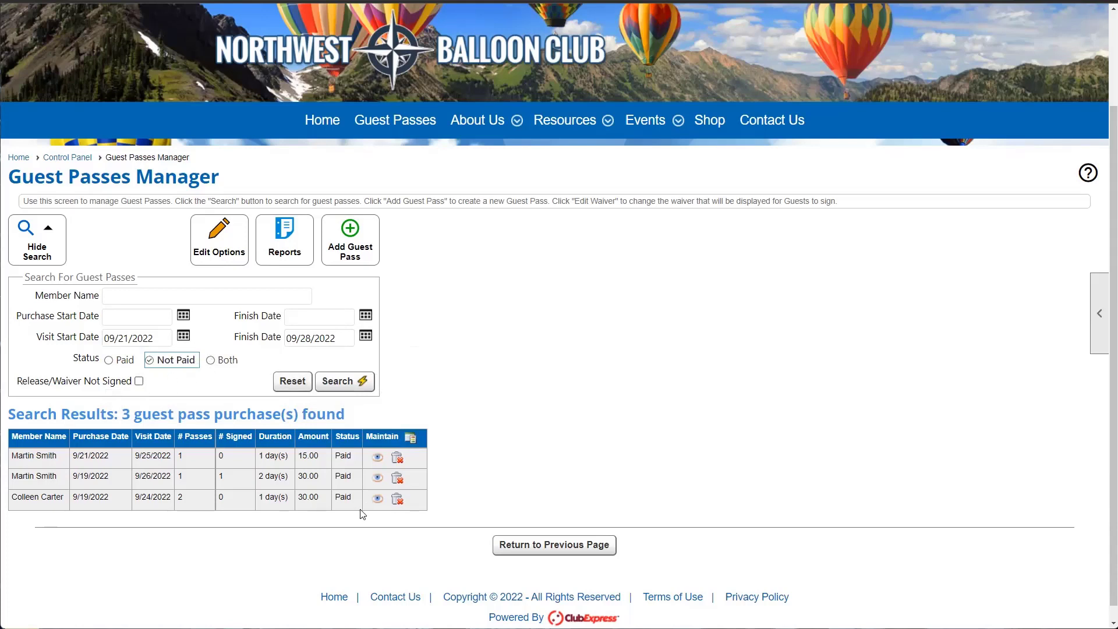
{"action": "left_click", "coordinate": [211, 360]}
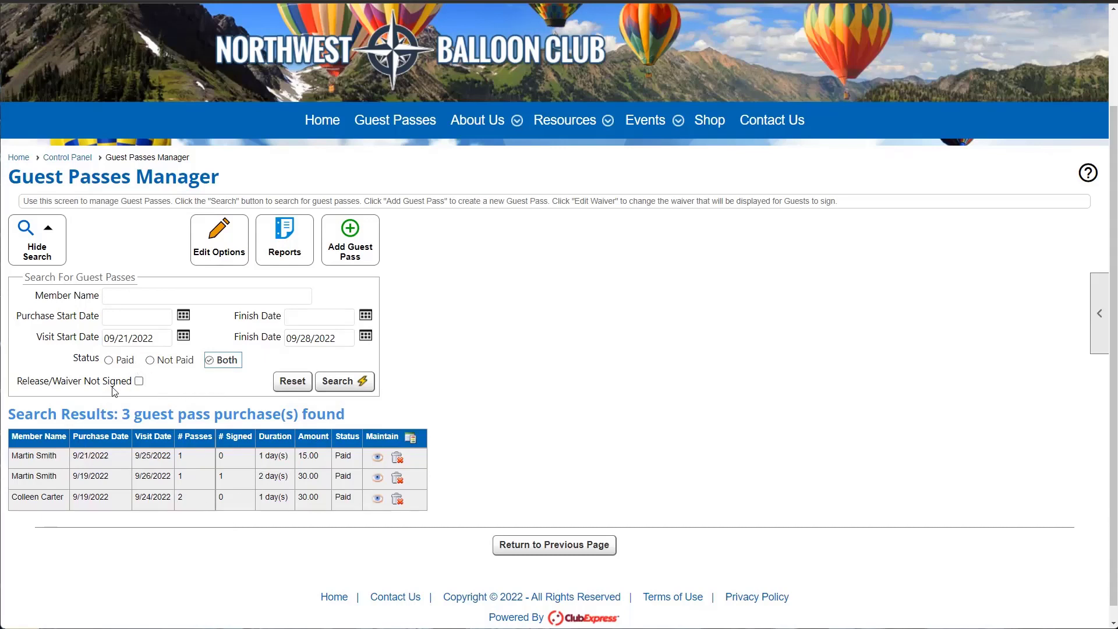
Search for guest passes in the set visit dates whose release or waiver is not signed
{"action": "left_click_drag", "start_coordinate": [22, 382], "coordinate": [100, 383]}
{"action": "left_click", "coordinate": [143, 404]}
{"action": "left_click", "coordinate": [139, 381]}
{"action": "left_click", "coordinate": [365, 381]}
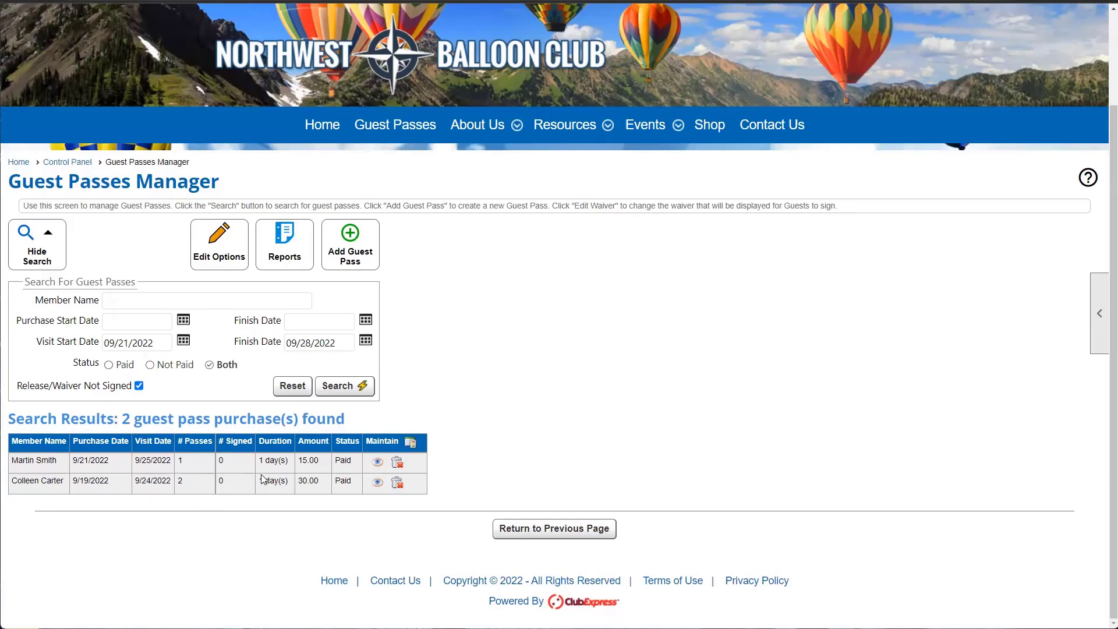
Remove the Release/Waiver Not Signed filter and run the guest pass search again
{"action": "left_click", "coordinate": [139, 385]}
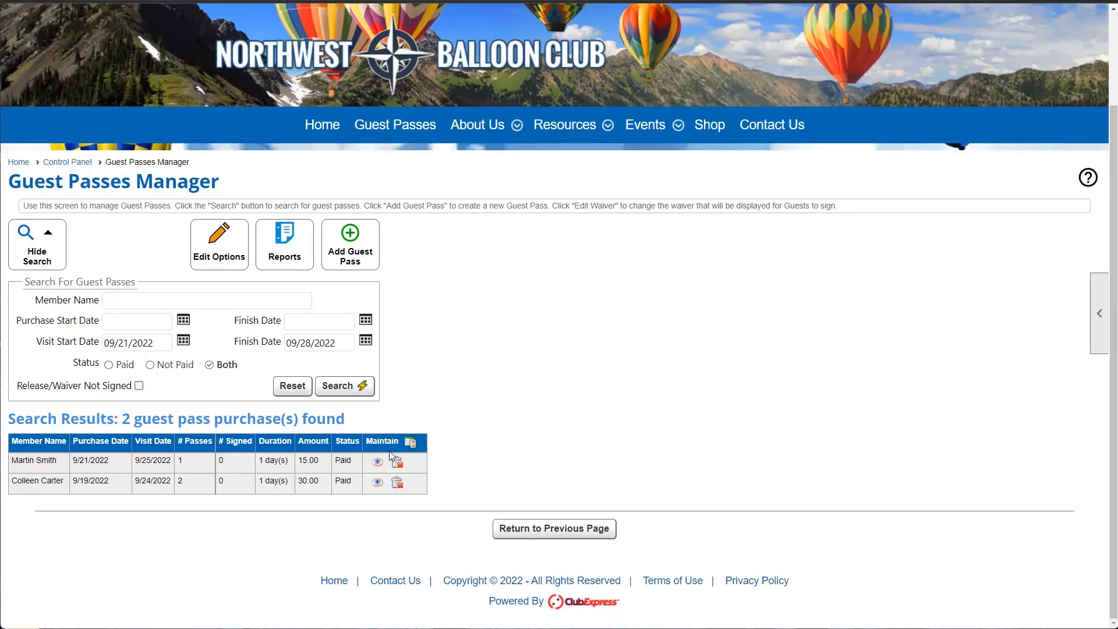
{"action": "left_click", "coordinate": [360, 385]}
{"action": "scroll", "coordinate": [359, 394], "scroll_direction": "down", "scroll_amount": 2}
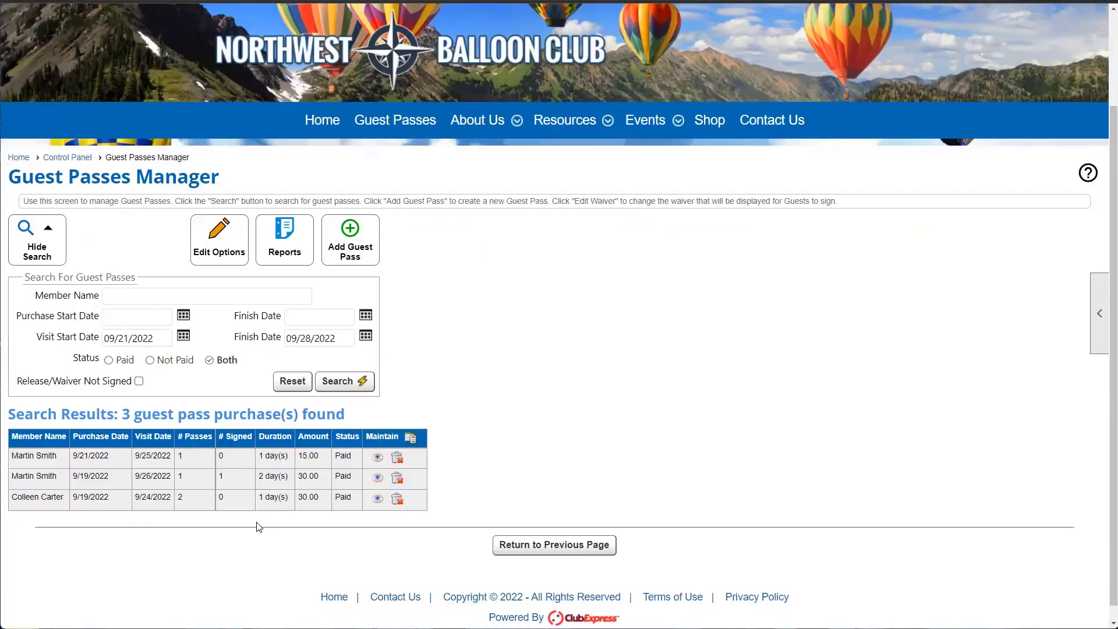
Examine the passes, signed count, dates and duration of the purchase with the 9/26/2022 visit, and open its guest details
{"action": "double_click", "coordinate": [219, 477]}
{"action": "left_click", "coordinate": [269, 526]}
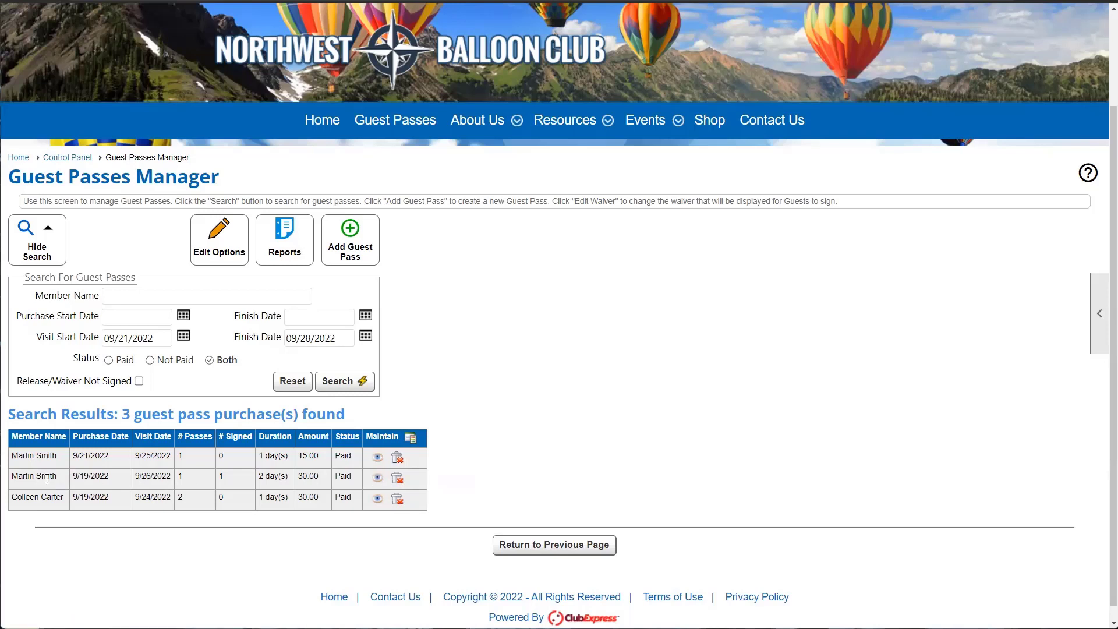
{"action": "left_click_drag", "start_coordinate": [12, 476], "coordinate": [275, 476]}
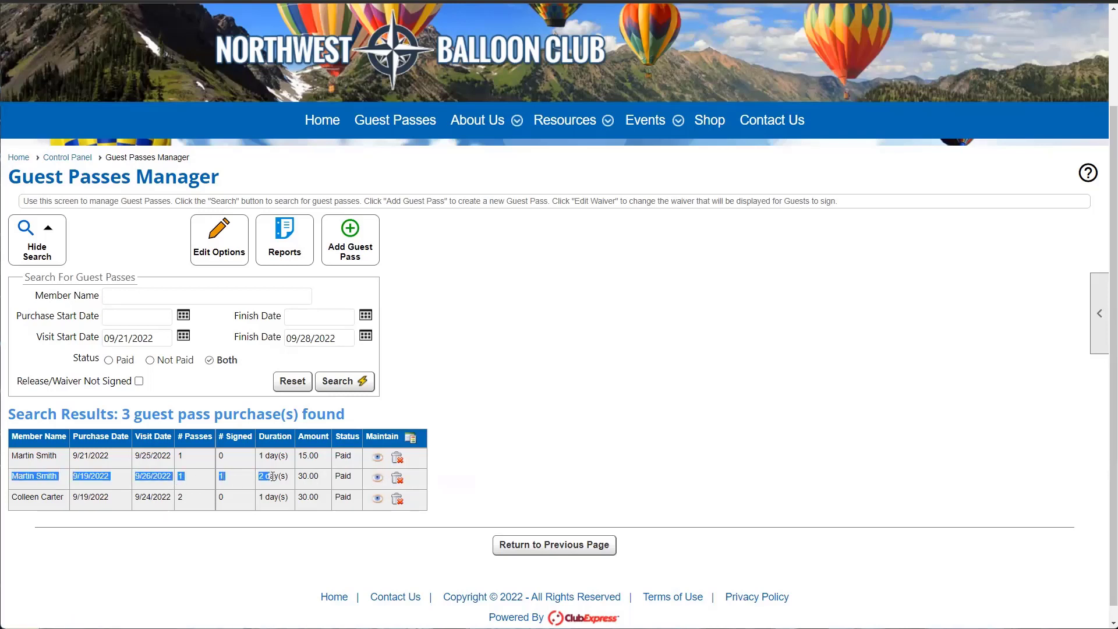
{"action": "left_click", "coordinate": [274, 476]}
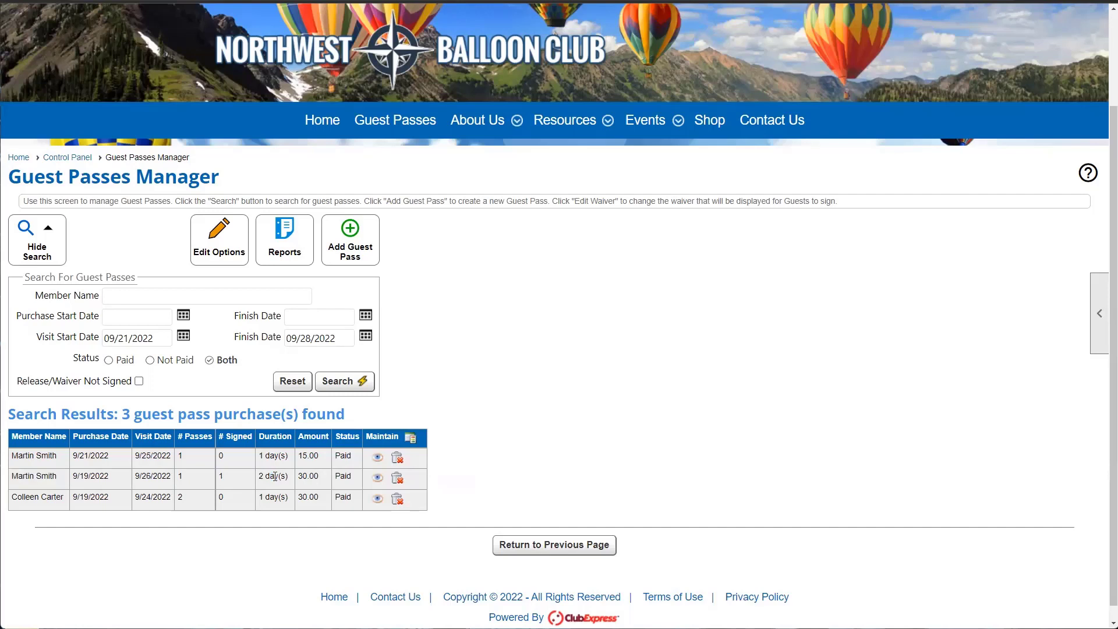
{"action": "double_click", "coordinate": [222, 478]}
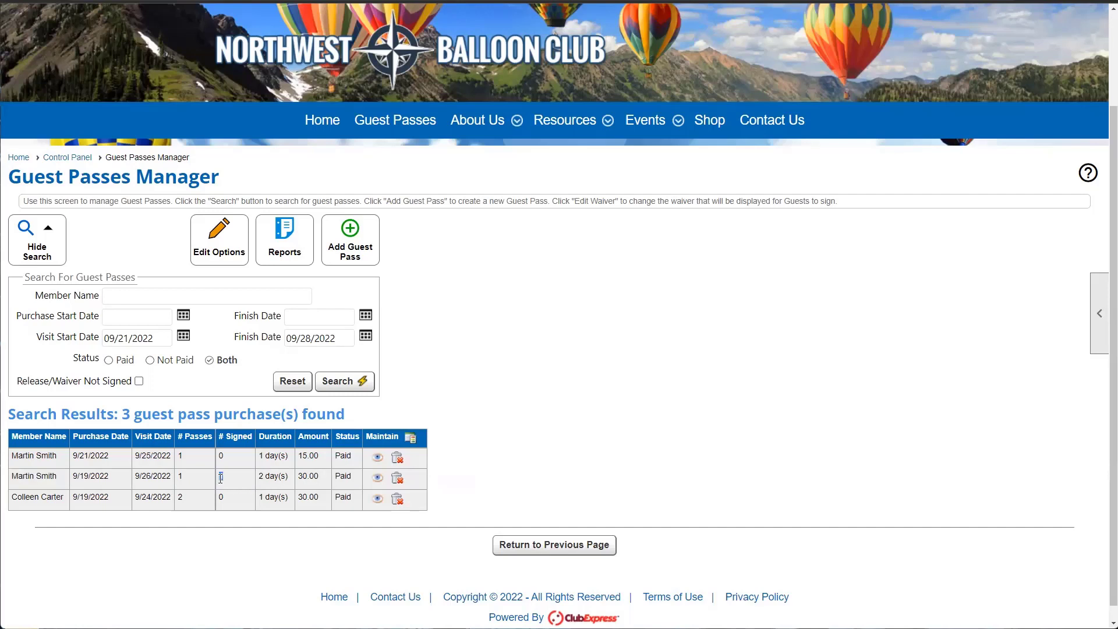
{"action": "double_click", "coordinate": [177, 482]}
{"action": "left_click_drag", "start_coordinate": [135, 477], "coordinate": [170, 476]}
{"action": "double_click", "coordinate": [162, 476]}
{"action": "left_click", "coordinate": [238, 480]}
{"action": "left_click_drag", "start_coordinate": [291, 477], "coordinate": [260, 478]}
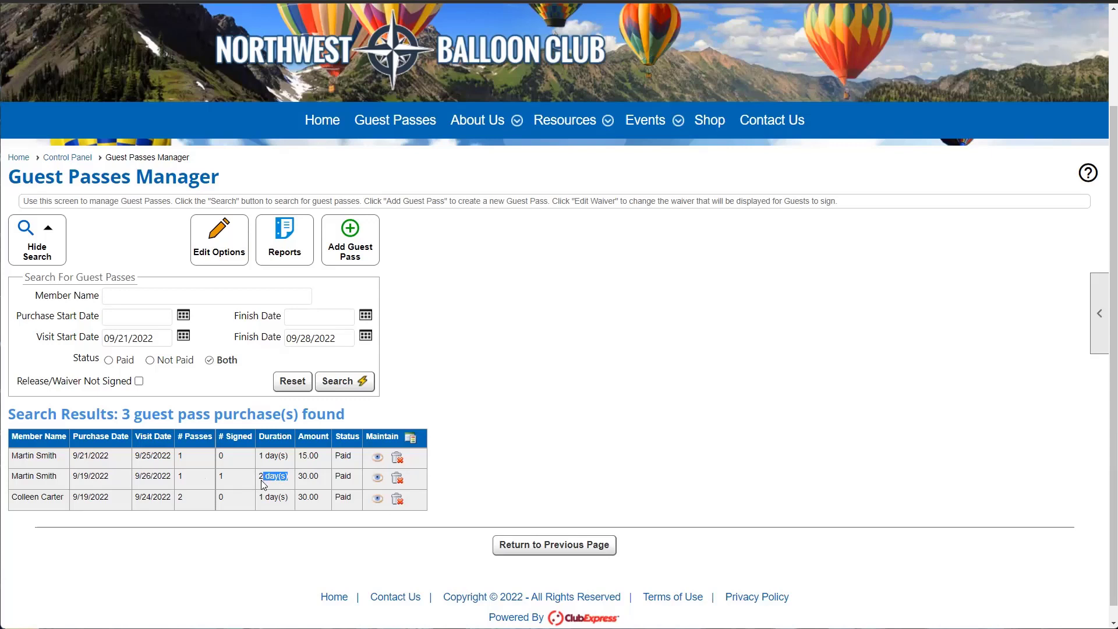
{"action": "left_click", "coordinate": [74, 479]}
{"action": "left_click", "coordinate": [378, 479]}
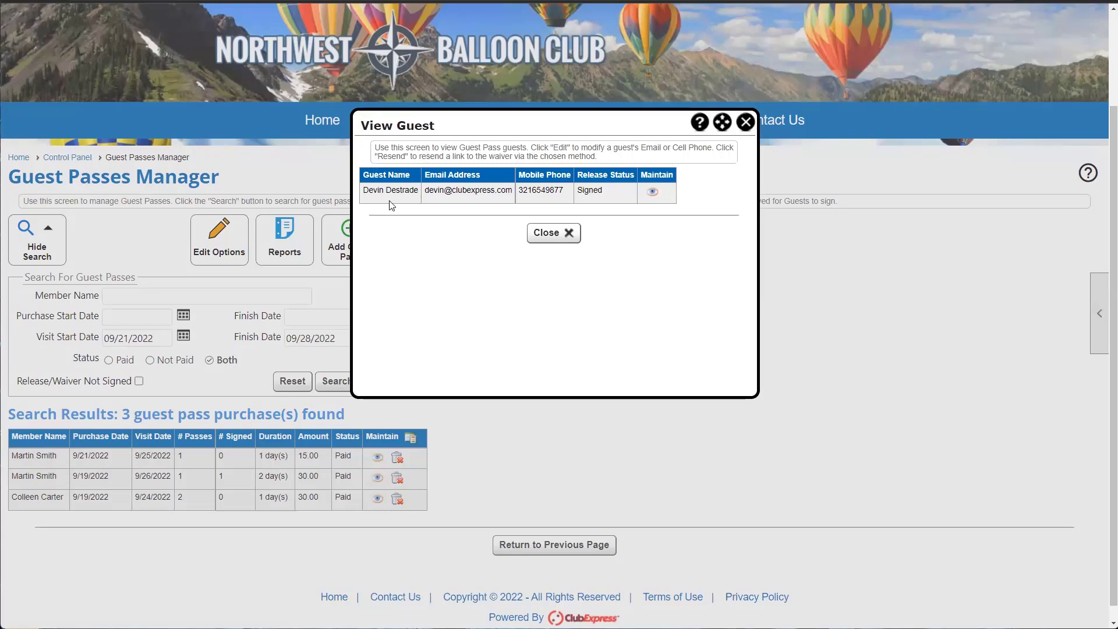
Examine the guest's name, contact details and release status for the purchase with the 9/26/2022 visit, view the signed release, and close the details
{"action": "left_click_drag", "start_coordinate": [363, 190], "coordinate": [488, 192]}
{"action": "left_click", "coordinate": [409, 200]}
{"action": "left_click", "coordinate": [531, 221]}
{"action": "left_click", "coordinate": [651, 191]}
{"action": "left_click", "coordinate": [1038, 254]}
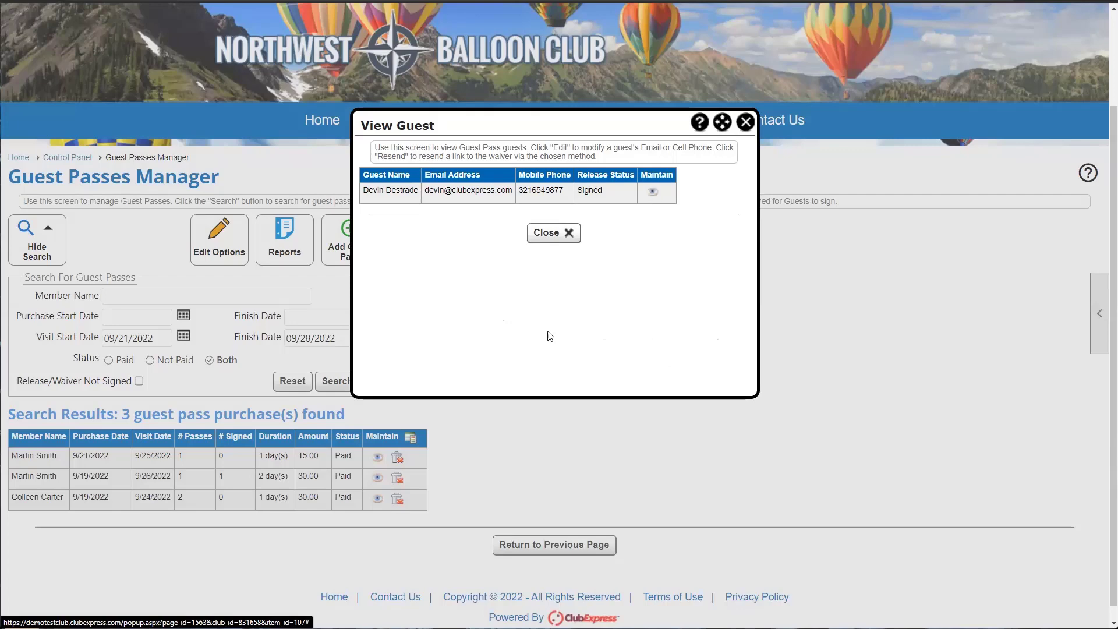
{"action": "left_click", "coordinate": [546, 235]}
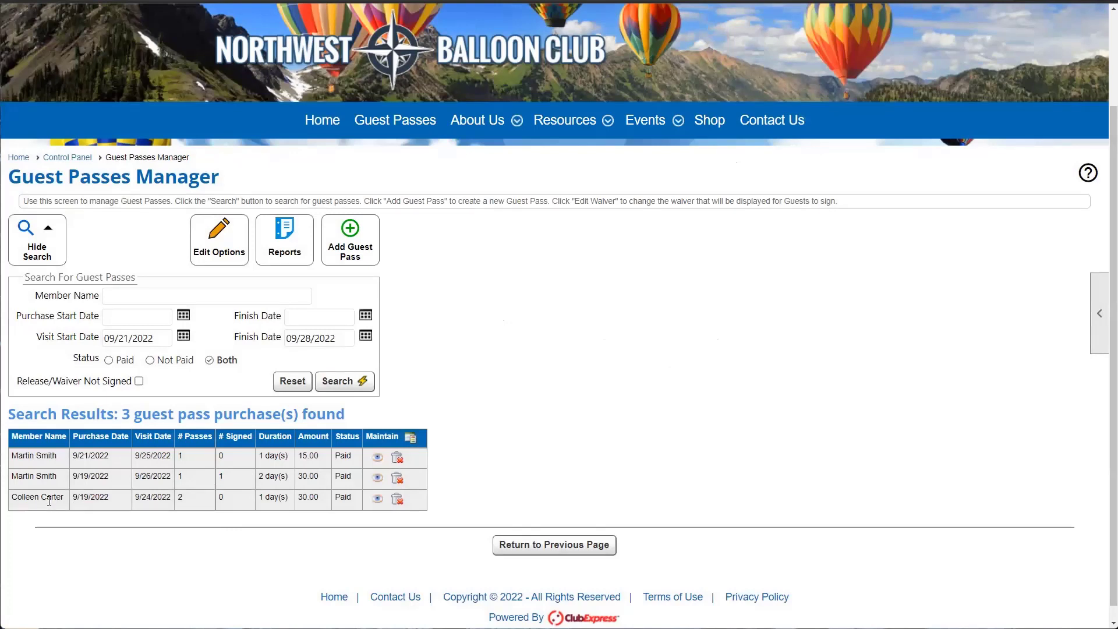
Check the release status of the guests on the purchase with the 9/24/2022 visit, and open the first guest's record for editing
{"action": "left_click", "coordinate": [377, 499]}
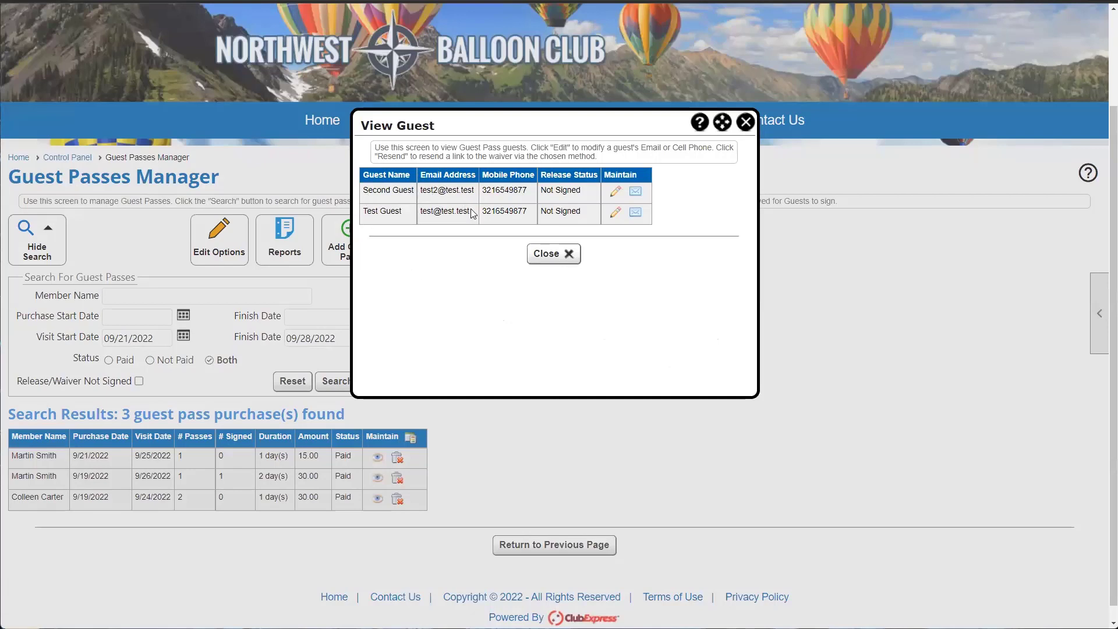
{"action": "left_click_drag", "start_coordinate": [541, 190], "coordinate": [582, 192]}
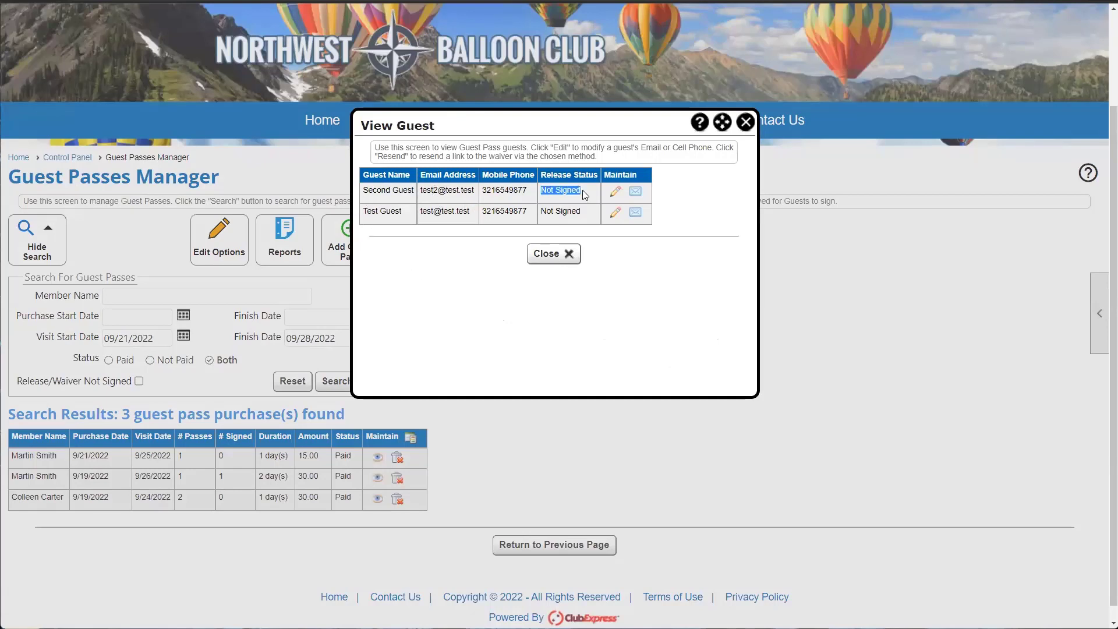
{"action": "left_click", "coordinate": [615, 192]}
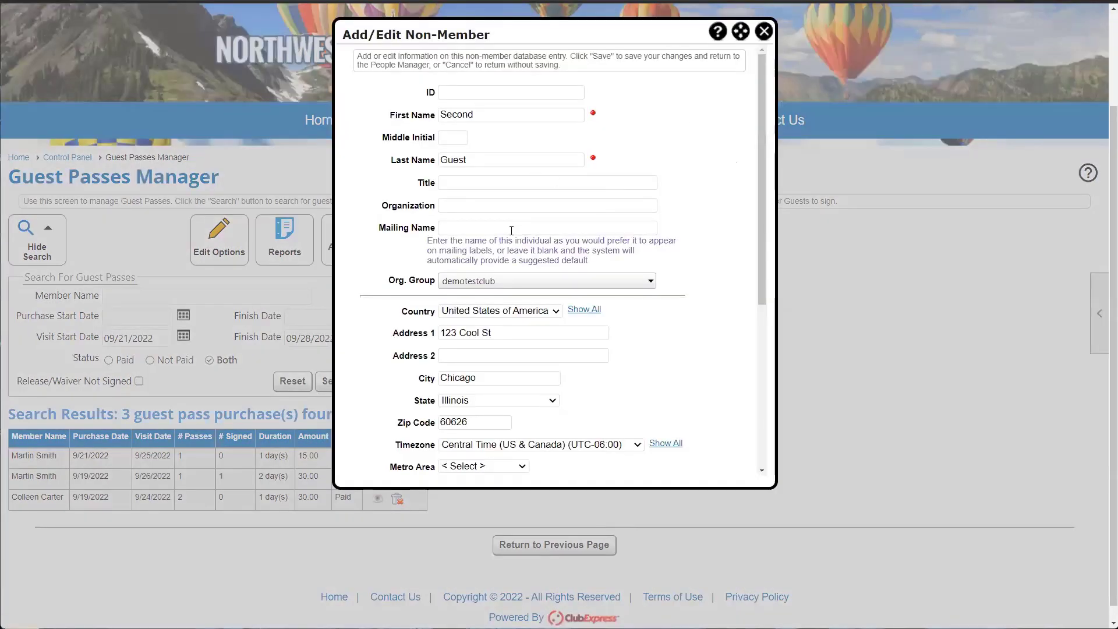
Review the name, address, mobile phone and email fields of the guest's non-member record, and close the record and guest list without saving
{"action": "scroll", "coordinate": [512, 230], "scroll_direction": "down", "scroll_amount": 2}
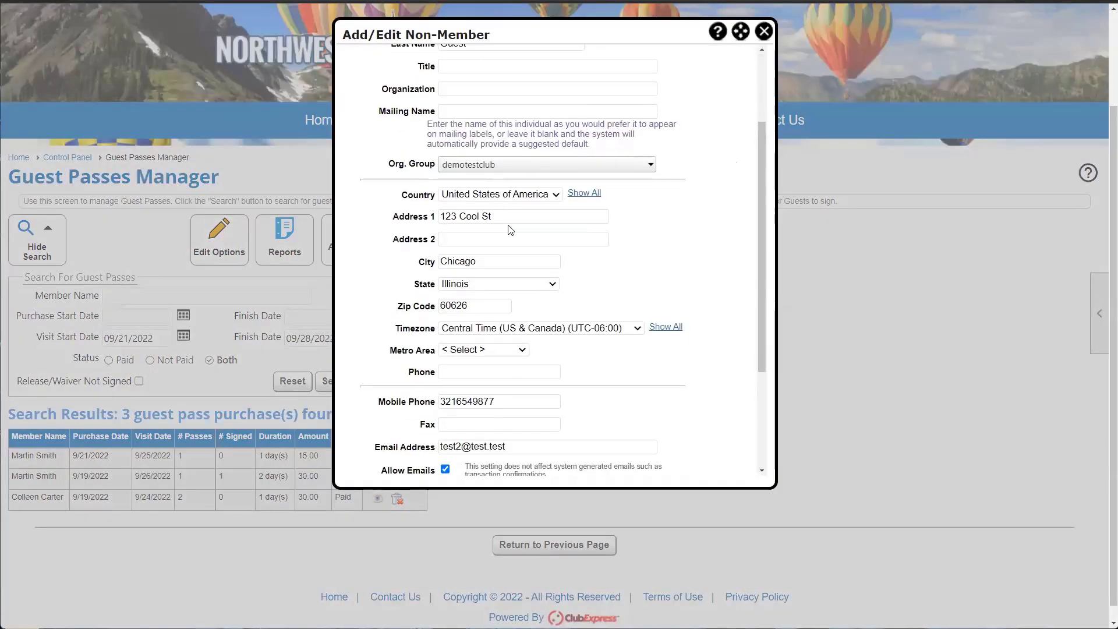
{"action": "scroll", "coordinate": [511, 230], "scroll_direction": "up", "scroll_amount": 2}
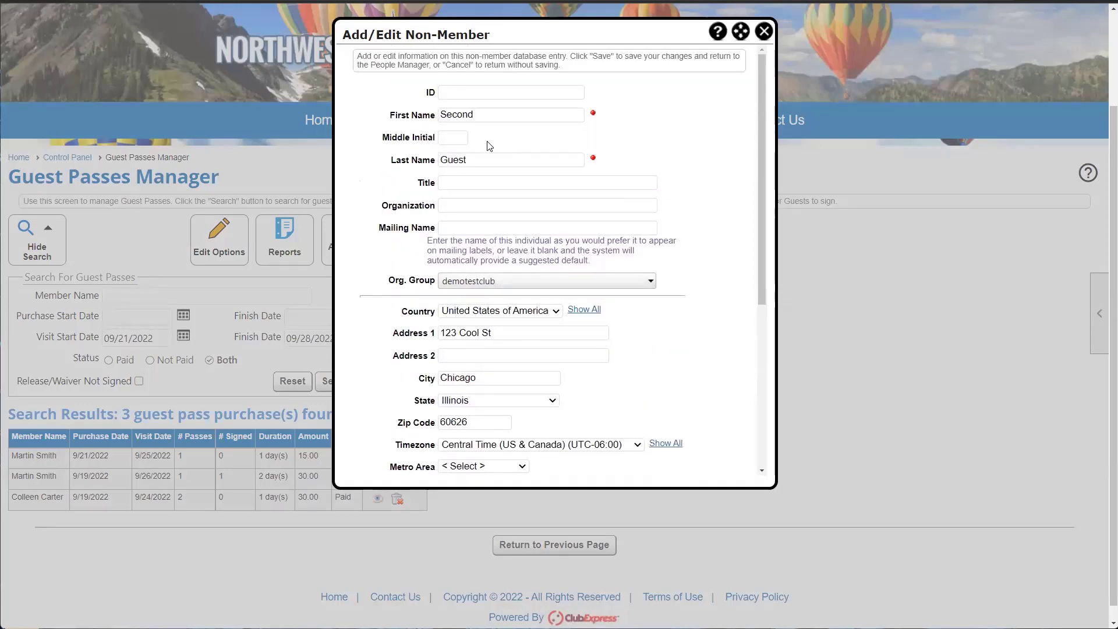
{"action": "scroll", "coordinate": [489, 147], "scroll_direction": "down", "scroll_amount": 3}
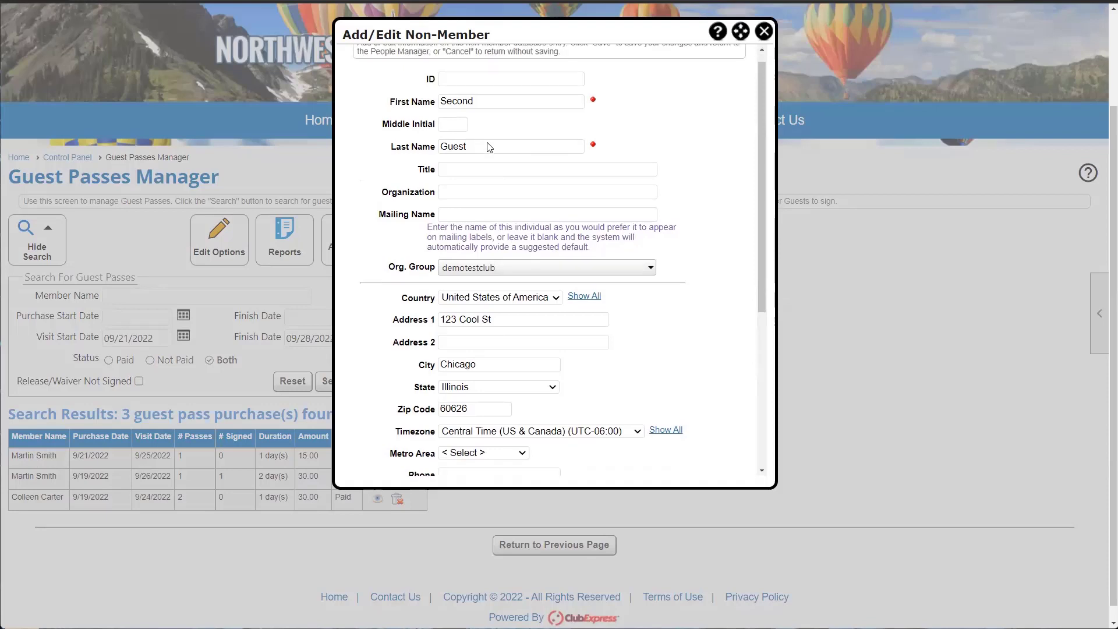
{"action": "scroll", "coordinate": [489, 147], "scroll_direction": "down", "scroll_amount": 1}
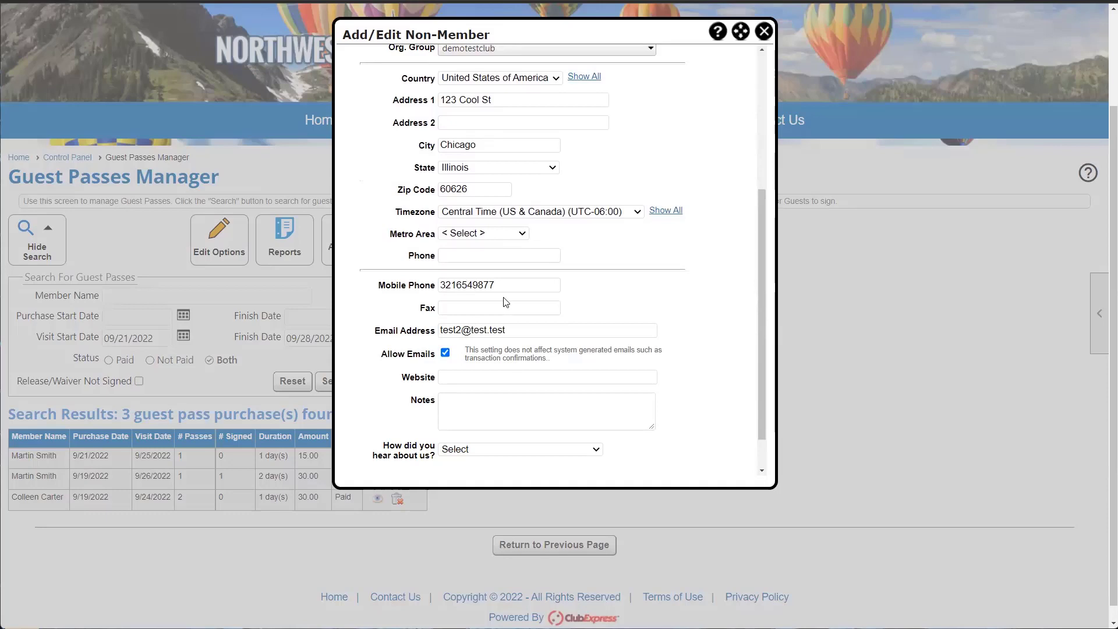
{"action": "left_click", "coordinate": [763, 32]}
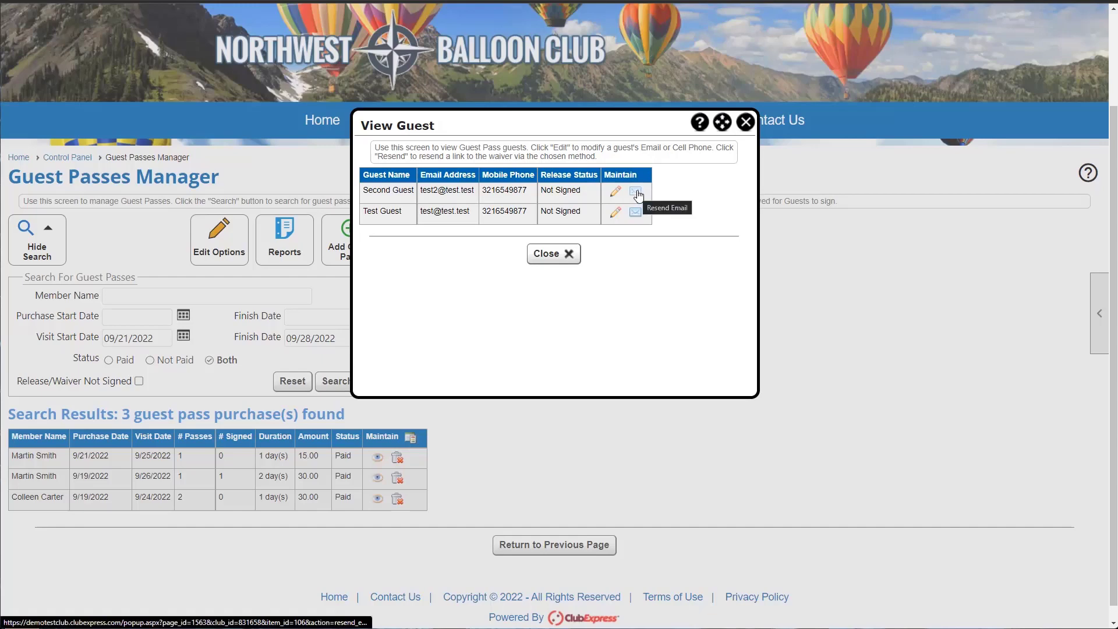
{"action": "left_click", "coordinate": [745, 123]}
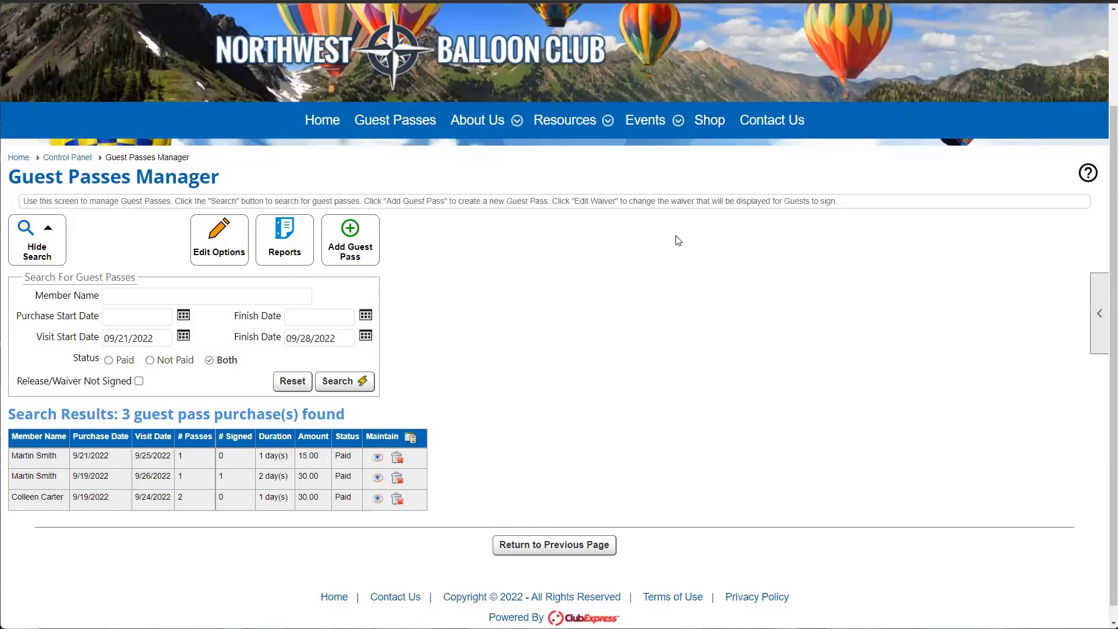
Review the waiver text in the guest pass options, and recheck the guests on the purchase with the 9/24/2022 visit
{"action": "left_click", "coordinate": [218, 256]}
{"action": "scroll", "coordinate": [588, 271], "scroll_direction": "down", "scroll_amount": 1}
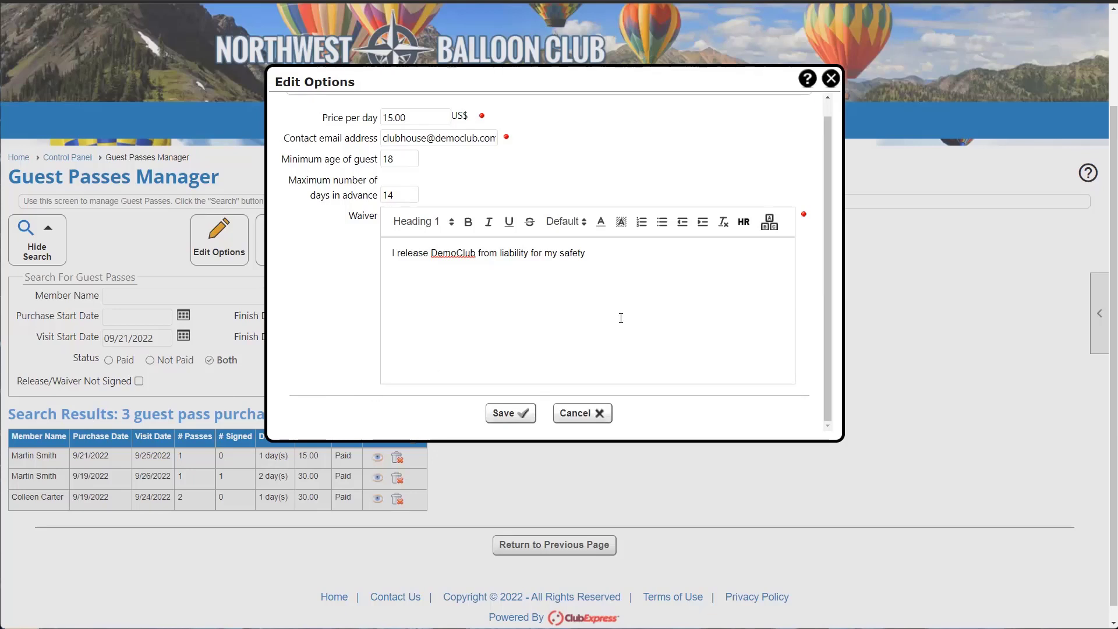
{"action": "left_click", "coordinate": [831, 79]}
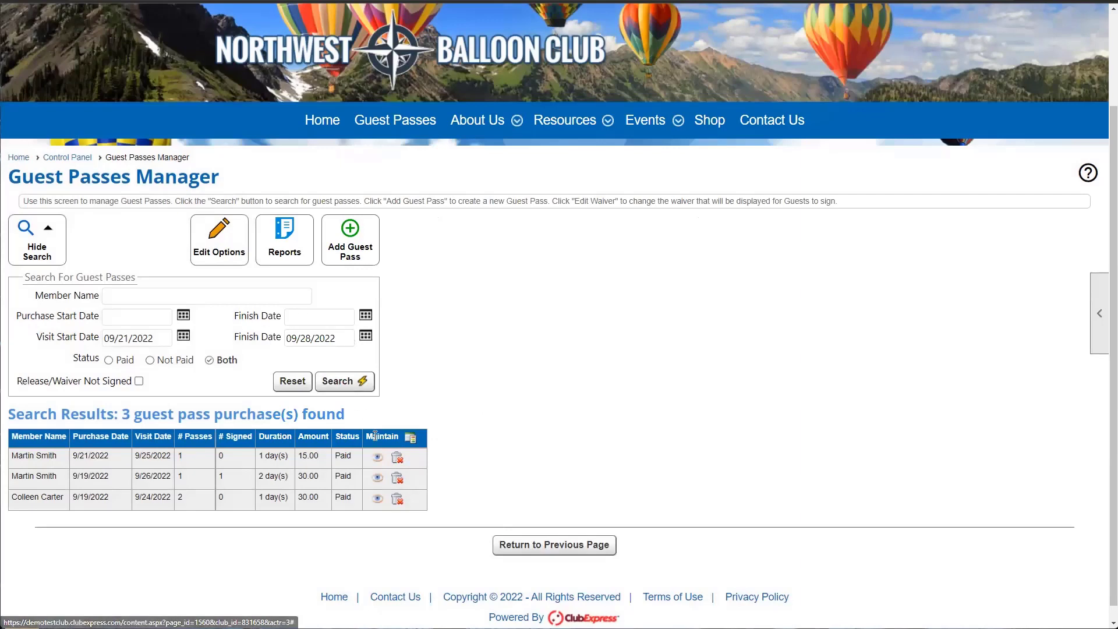
{"action": "left_click", "coordinate": [376, 499]}
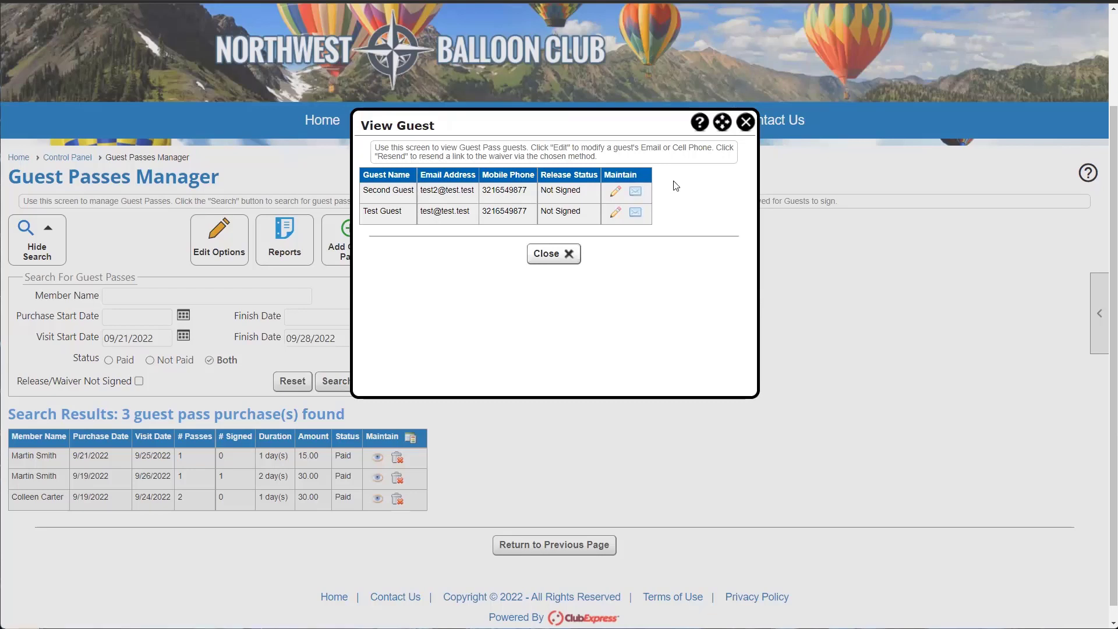
{"action": "left_click", "coordinate": [746, 127]}
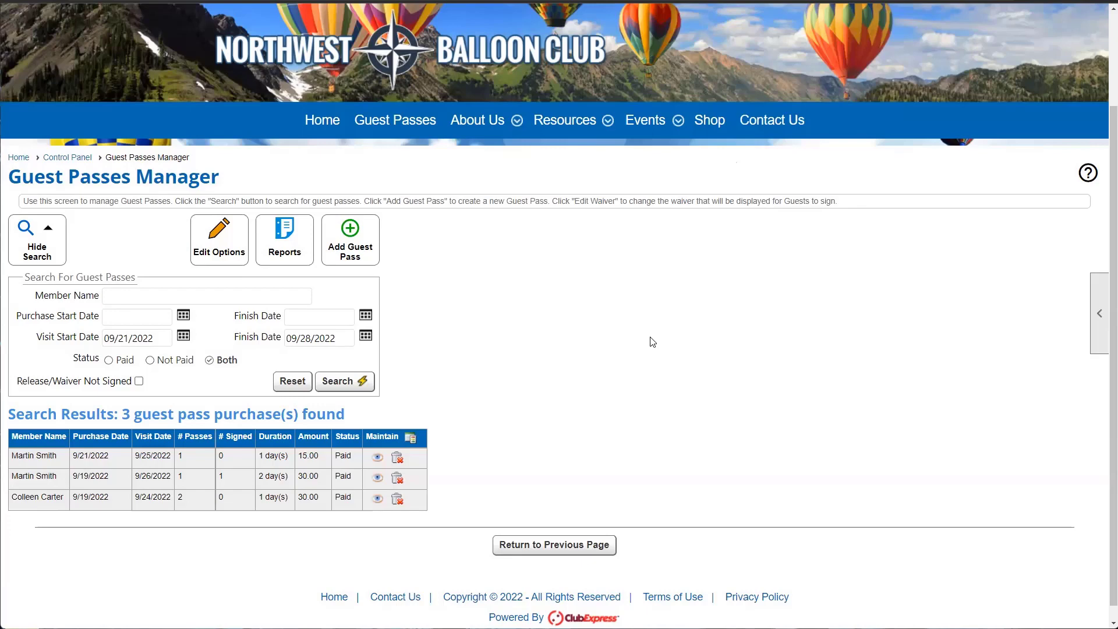
Go to the club's home page, open the member's Guest Passes page from the site navigation, and look over its purchases
{"action": "scroll", "coordinate": [652, 342], "scroll_direction": "up", "scroll_amount": 2}
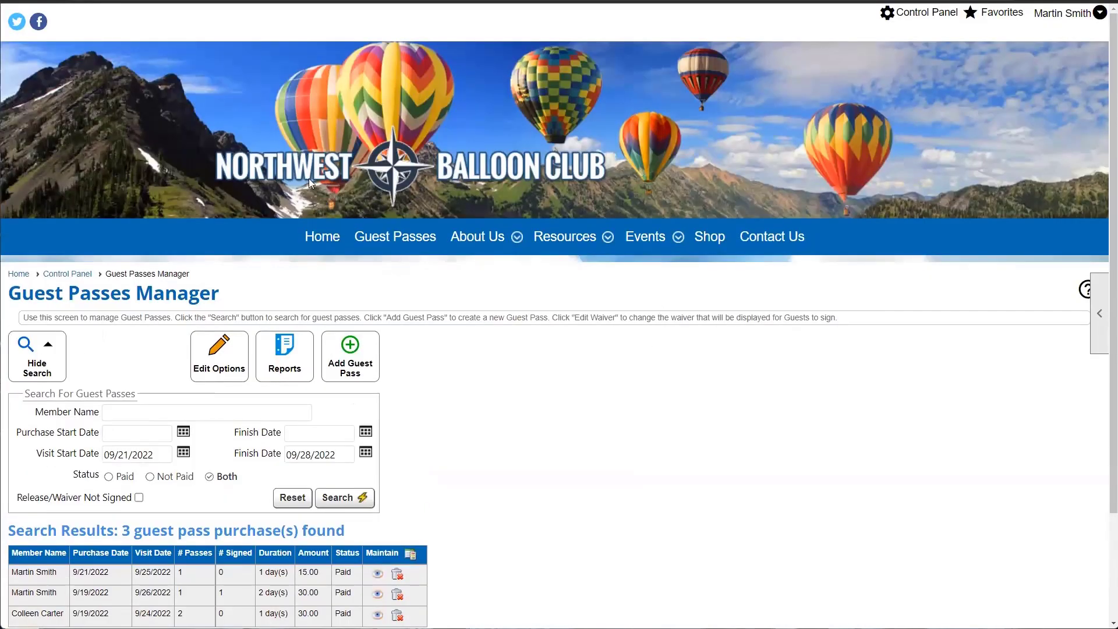
{"action": "left_click", "coordinate": [336, 240]}
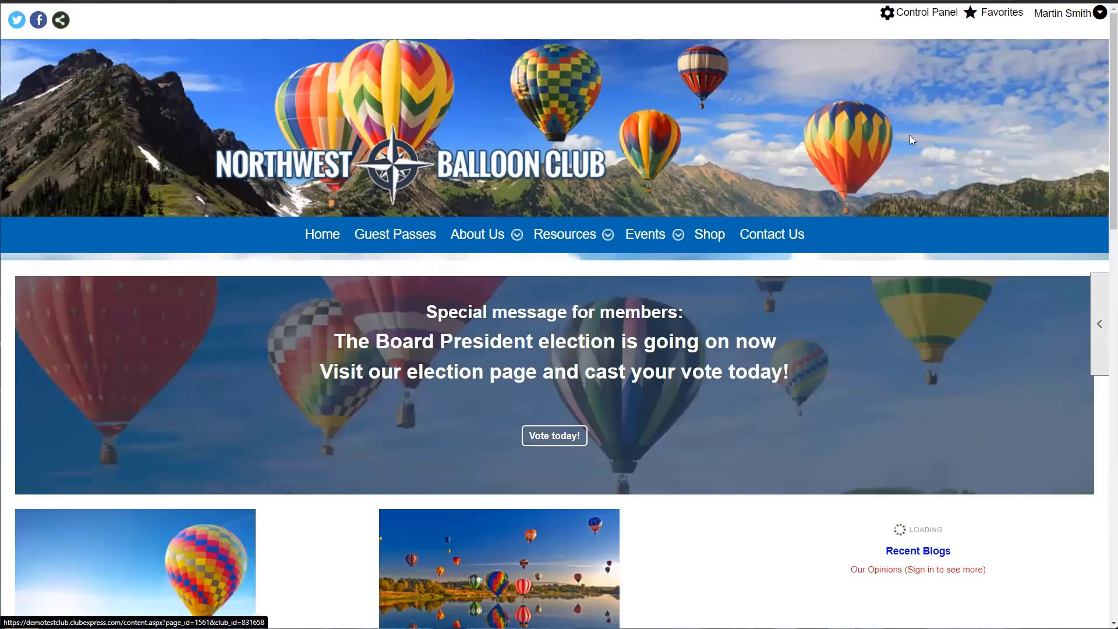
{"action": "left_click", "coordinate": [1099, 10]}
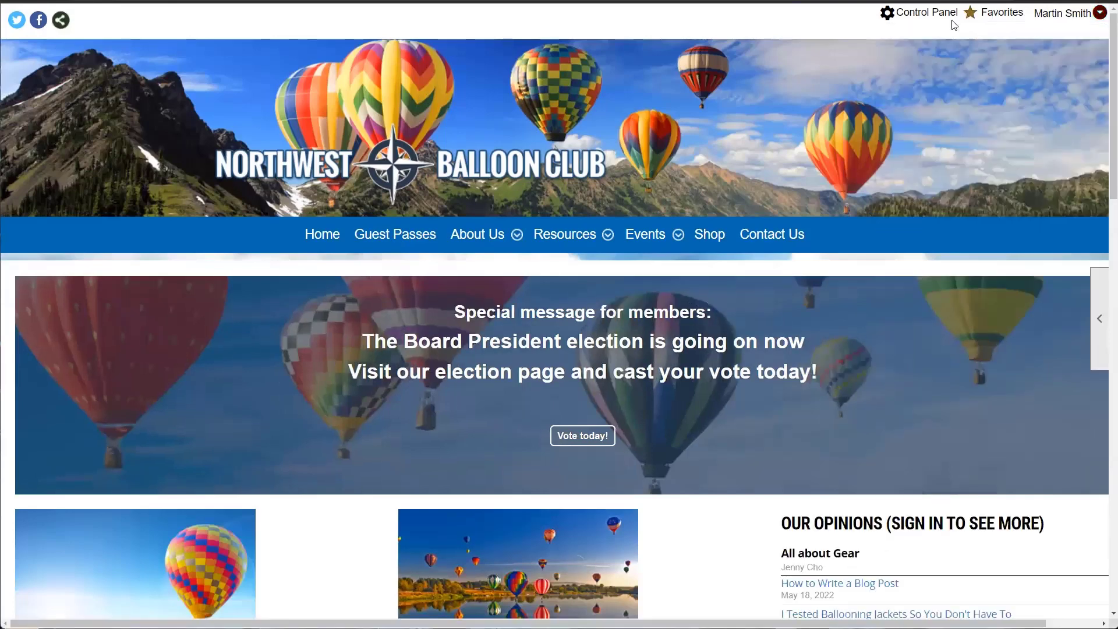
{"action": "mouse_move", "coordinate": [1055, 14]}
{"action": "left_click", "coordinate": [392, 238]}
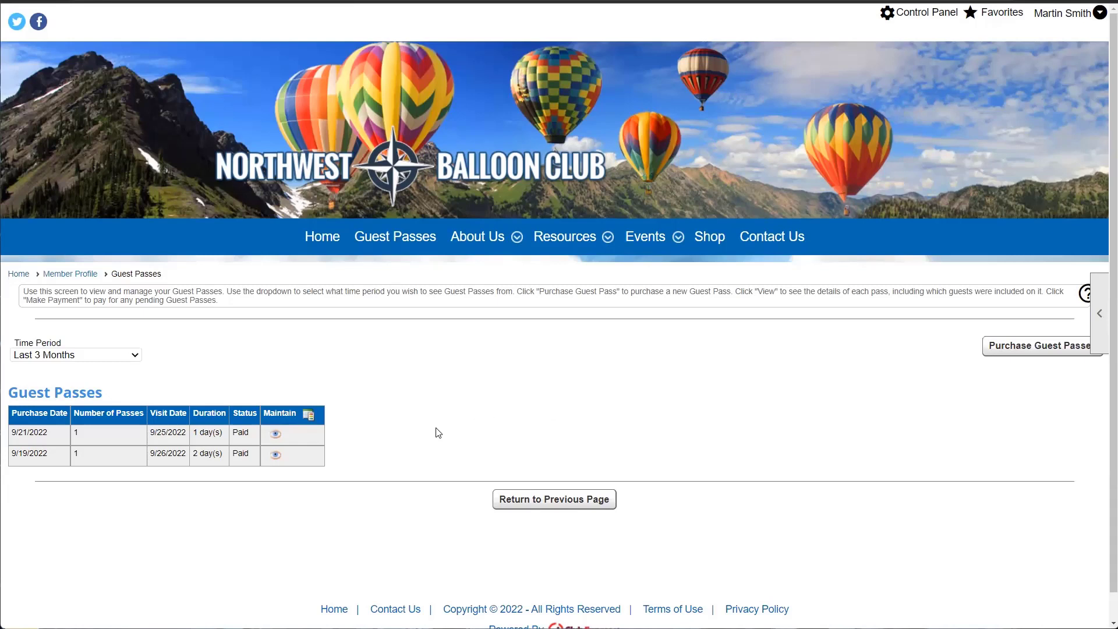
{"action": "scroll", "coordinate": [984, 356], "scroll_direction": "down", "scroll_amount": 1}
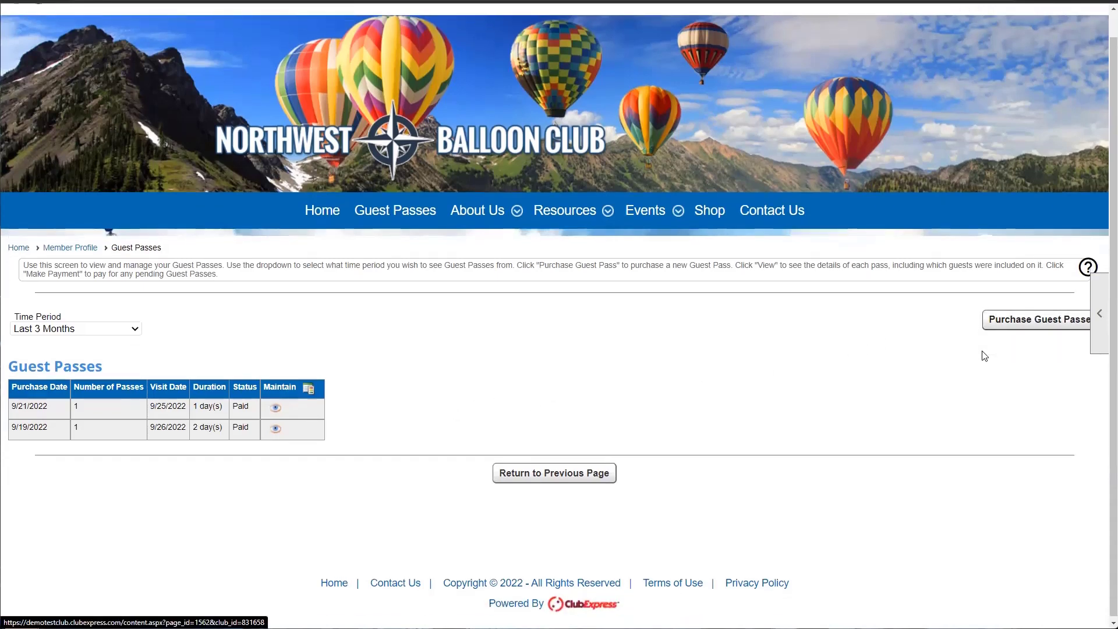
{"action": "scroll", "coordinate": [984, 356], "scroll_direction": "up", "scroll_amount": 1}
{"action": "scroll", "coordinate": [984, 356], "scroll_direction": "down", "scroll_amount": 1}
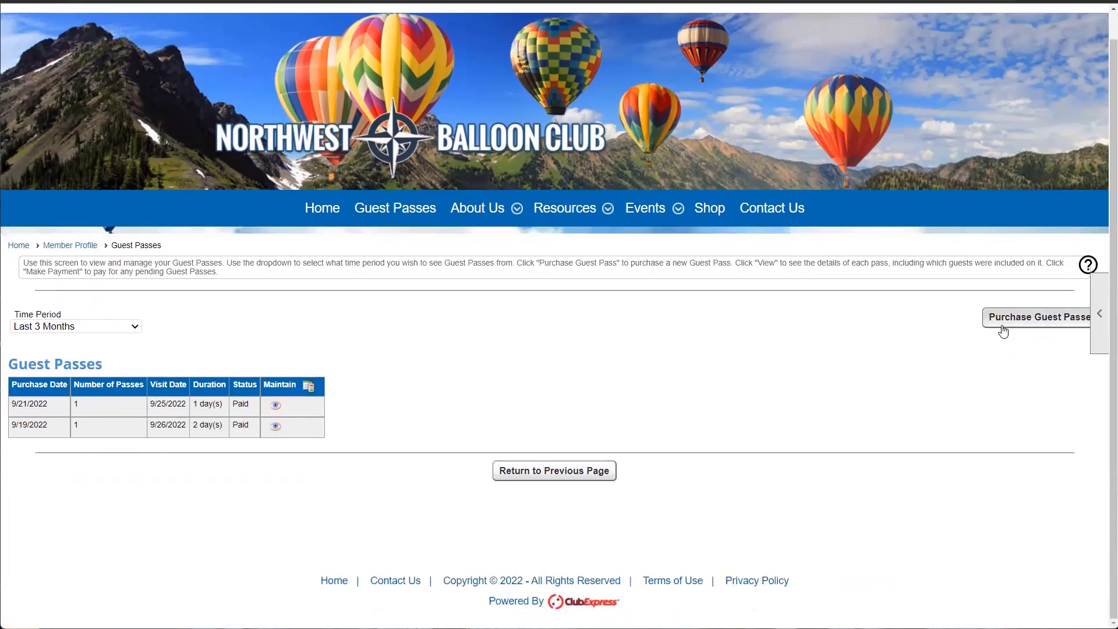
{"action": "scroll", "coordinate": [920, 355], "scroll_direction": "up", "scroll_amount": 1}
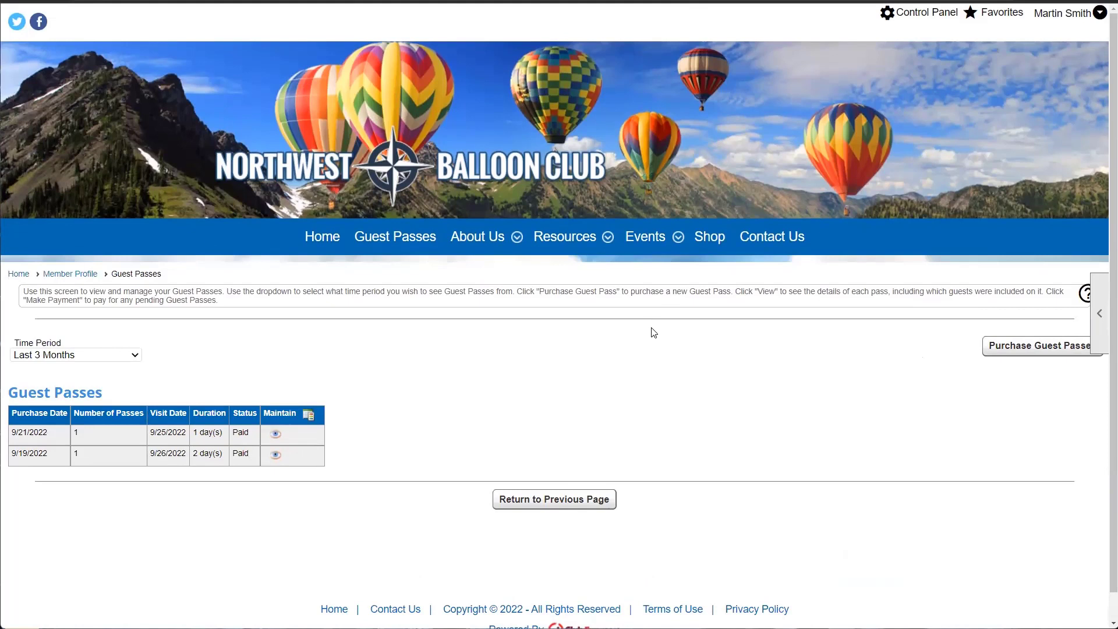
Open the logged-in member's profile and go to Guest Passes from its More Member Options
{"action": "left_click", "coordinate": [1074, 13]}
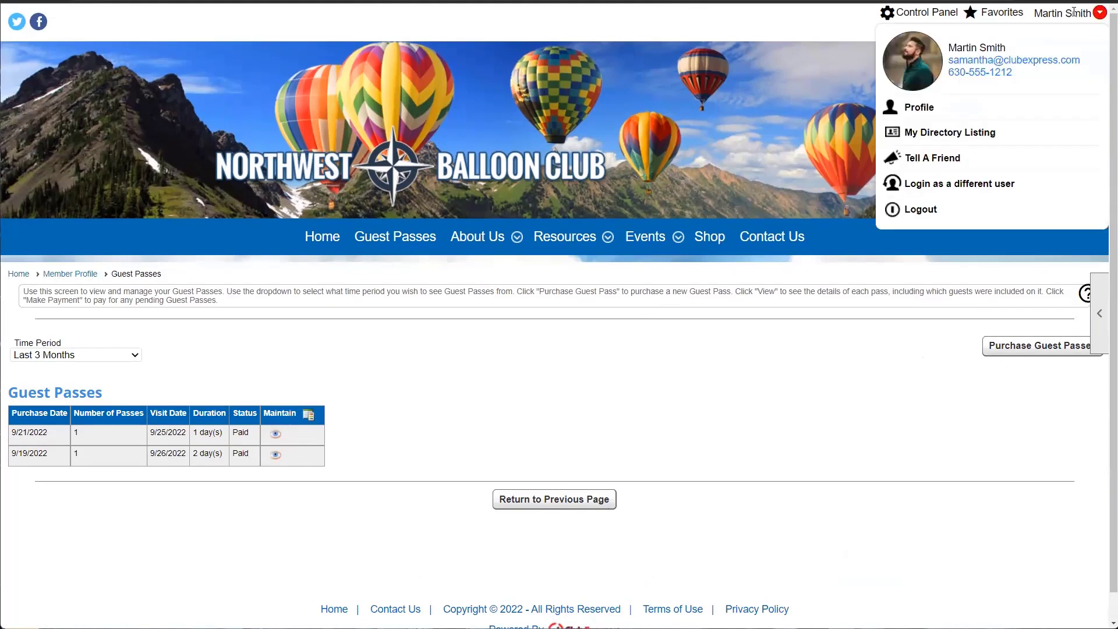
{"action": "left_click", "coordinate": [941, 114]}
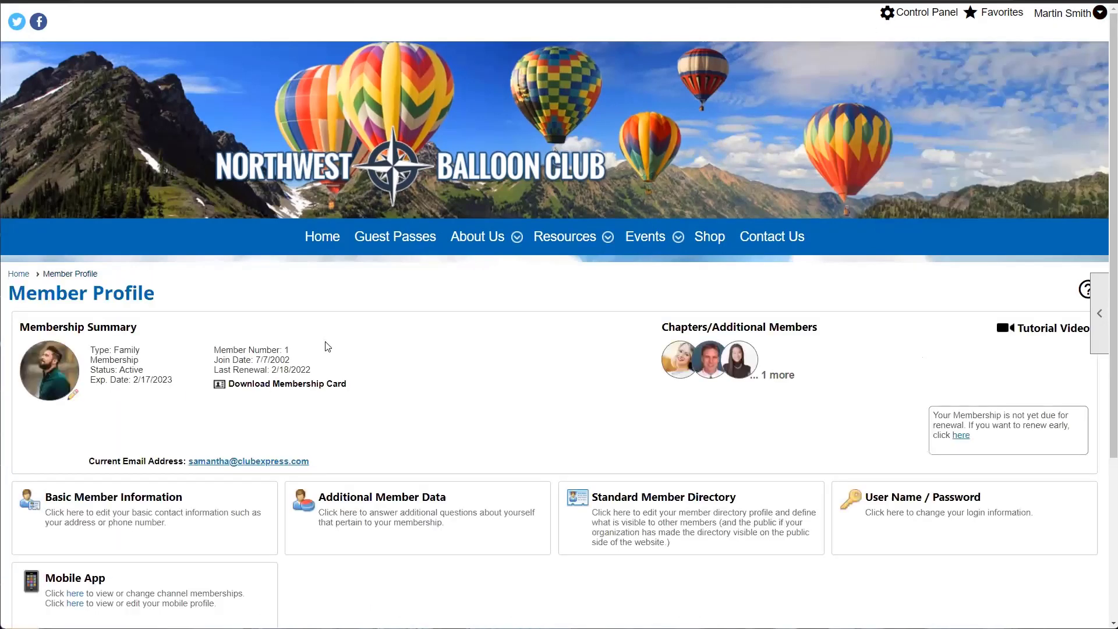
{"action": "scroll", "coordinate": [325, 350], "scroll_direction": "down", "scroll_amount": 3}
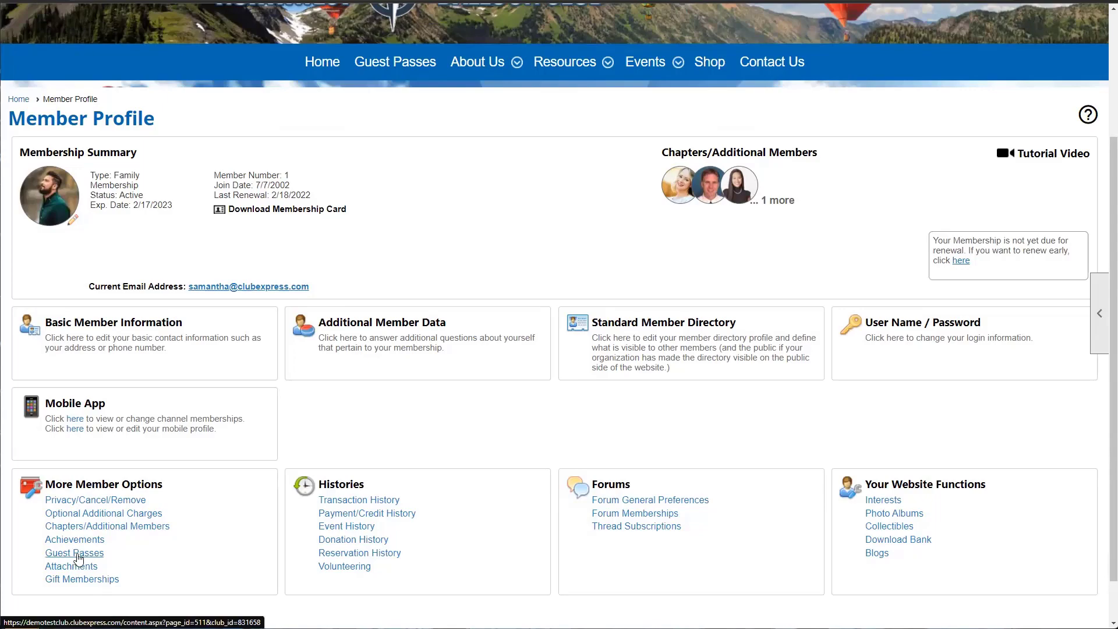
{"action": "left_click", "coordinate": [99, 557]}
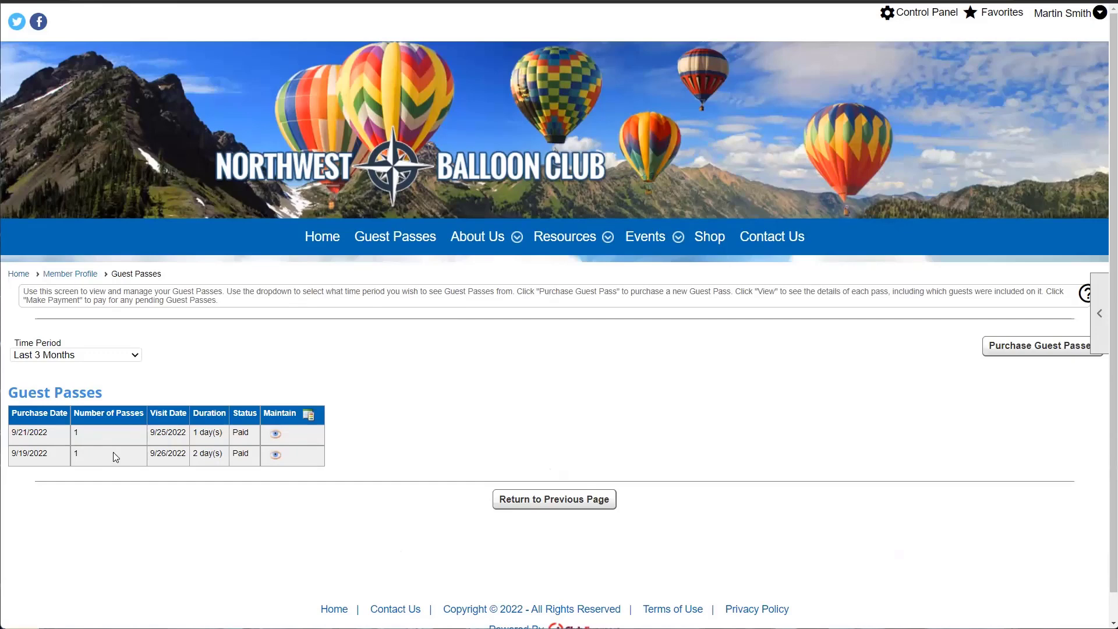
View the guest details of the member's 9/19/2022 purchase and 9/21/2022 purchase, closing each one
{"action": "left_click", "coordinate": [279, 462]}
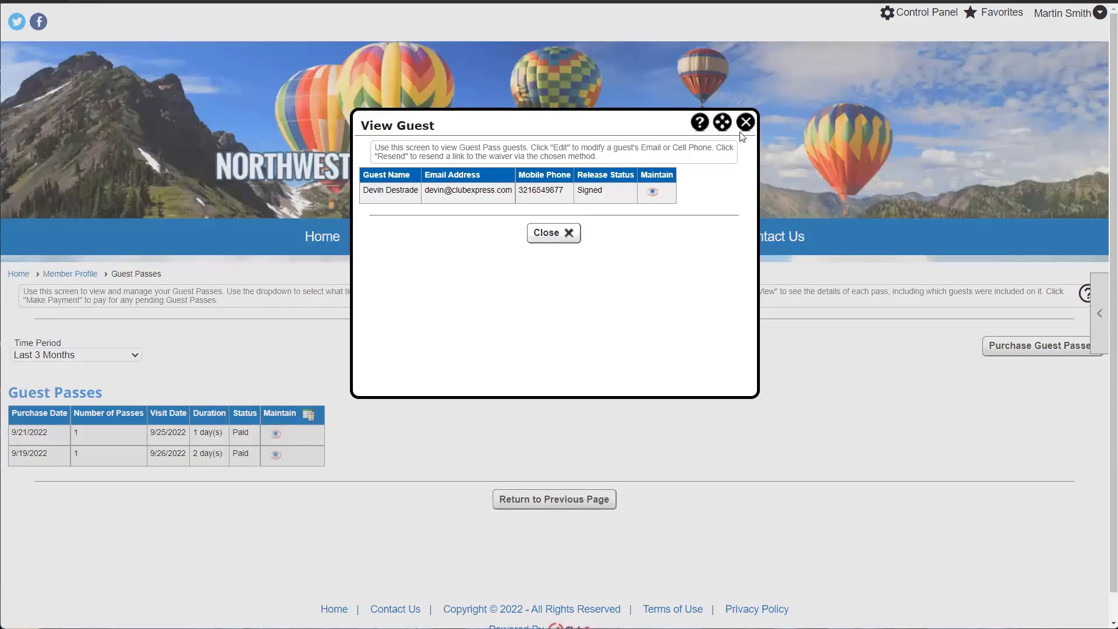
{"action": "left_click", "coordinate": [744, 123]}
{"action": "left_click", "coordinate": [276, 433]}
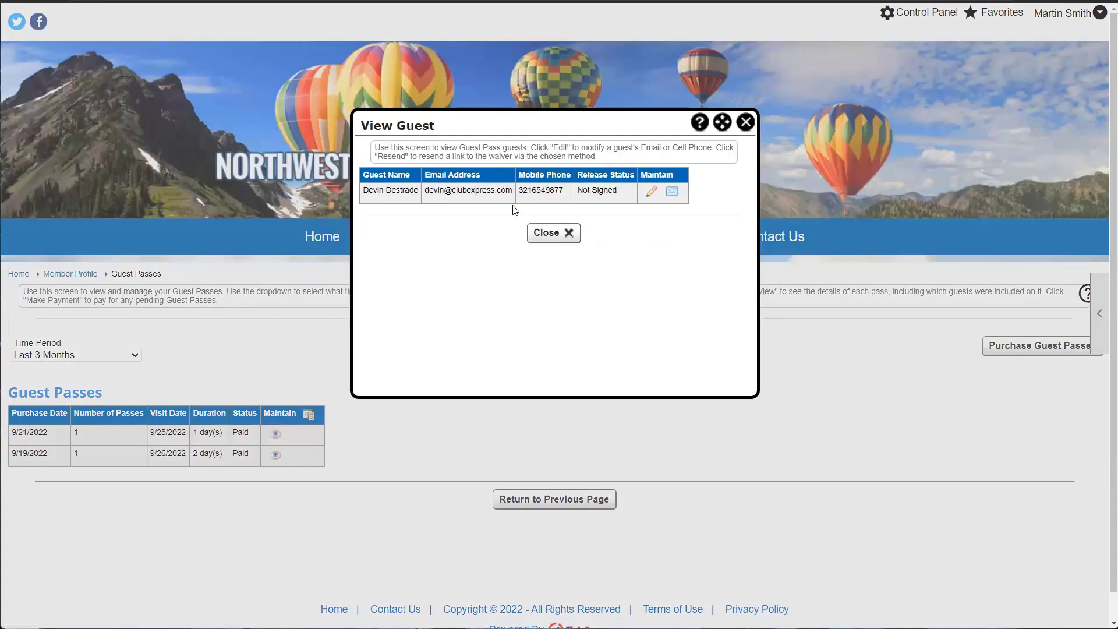
{"action": "left_click_drag", "start_coordinate": [362, 189], "coordinate": [434, 194]}
{"action": "left_click", "coordinate": [744, 122]}
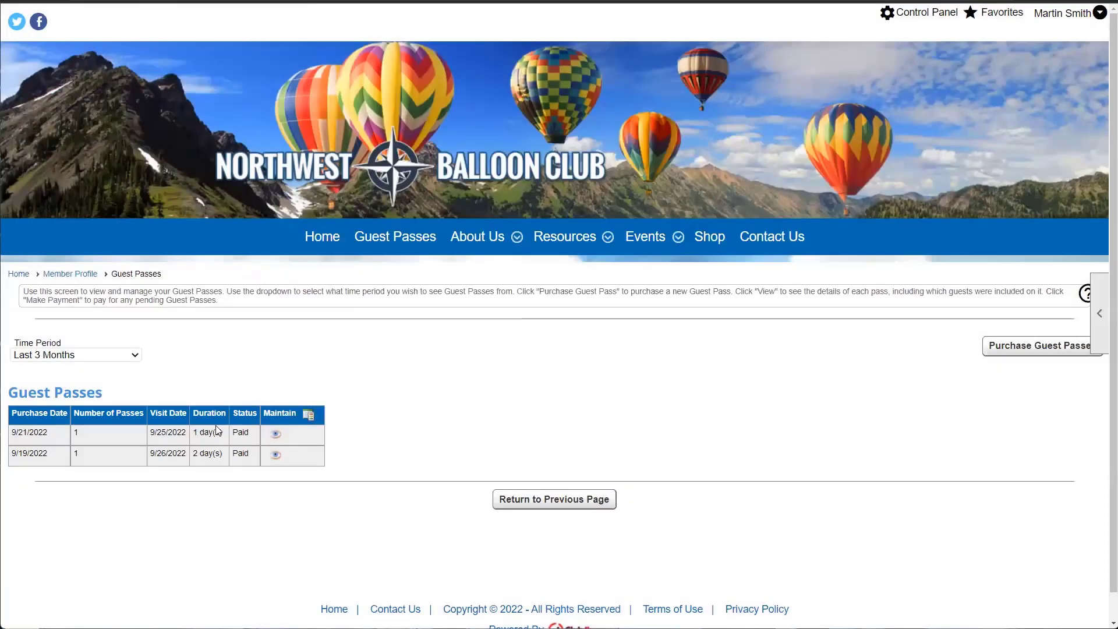
Check the purchase date and visit date of the member's most recent guest pass purchase
{"action": "double_click", "coordinate": [31, 436]}
{"action": "left_click", "coordinate": [29, 434]}
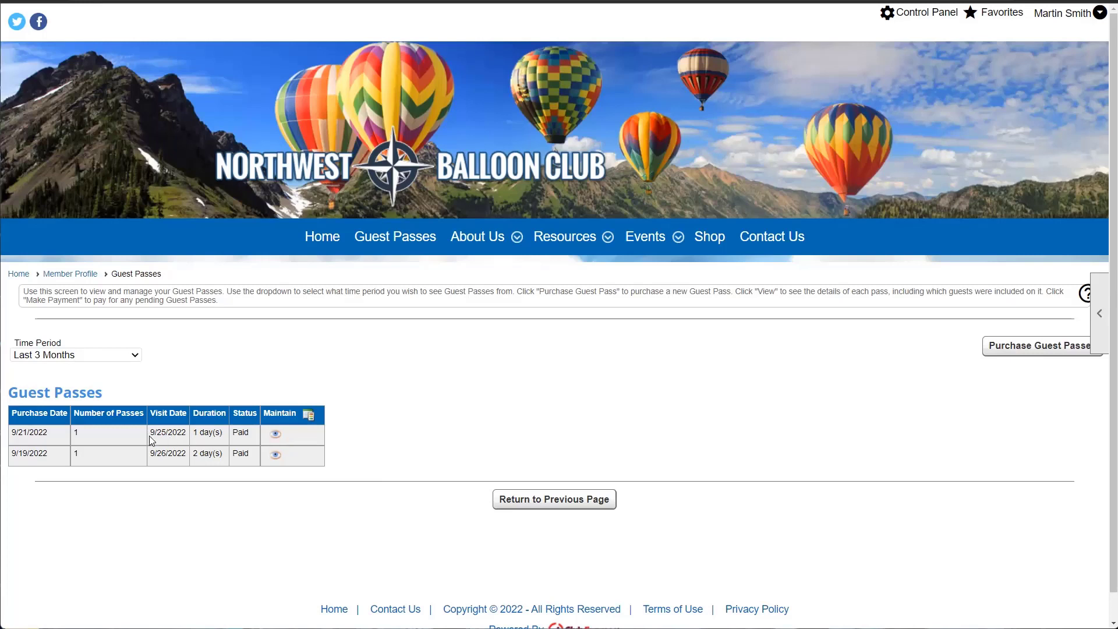
{"action": "left_click_drag", "start_coordinate": [150, 433], "coordinate": [182, 436]}
Try the All Time and Last 3 Months periods for the member's guest passes, and leave the time period on All Time
{"action": "left_click", "coordinate": [88, 359]}
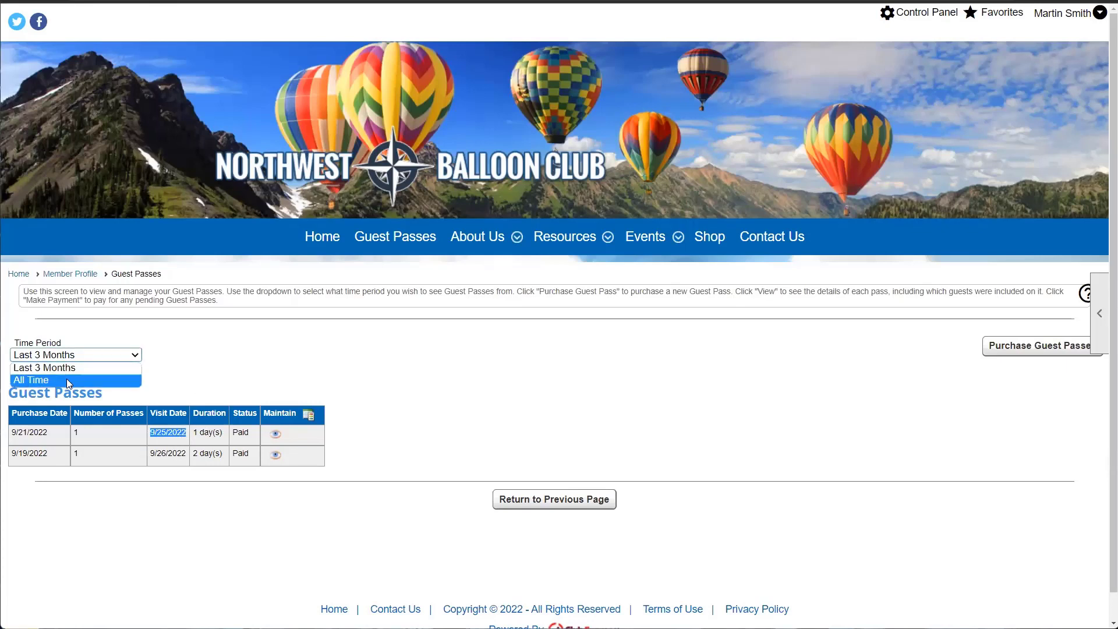
{"action": "left_click", "coordinate": [66, 379]}
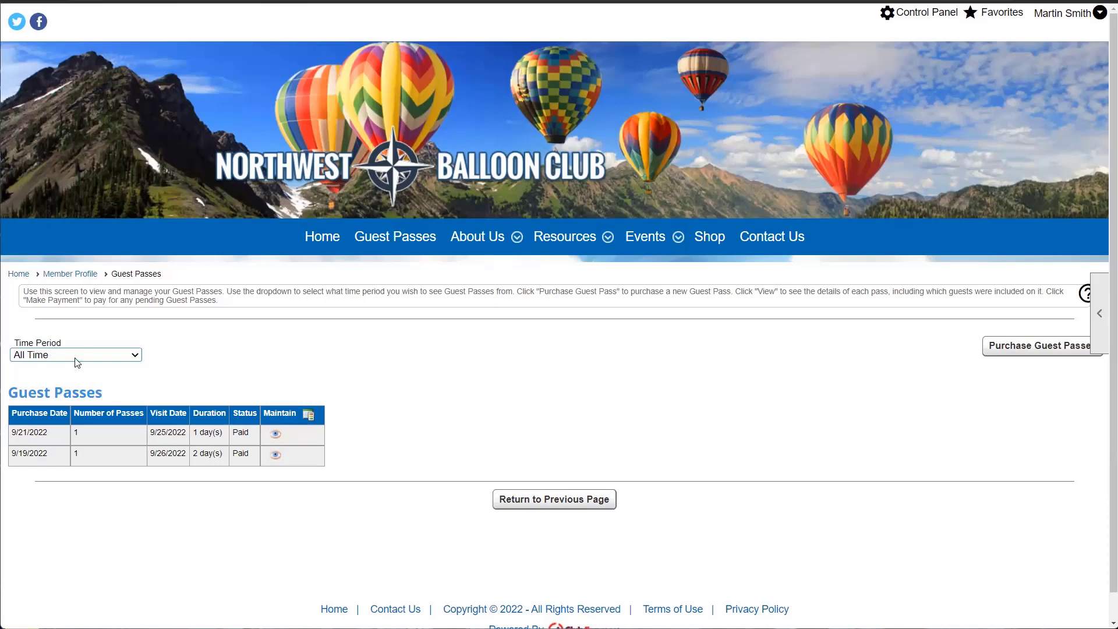
{"action": "left_click", "coordinate": [74, 358]}
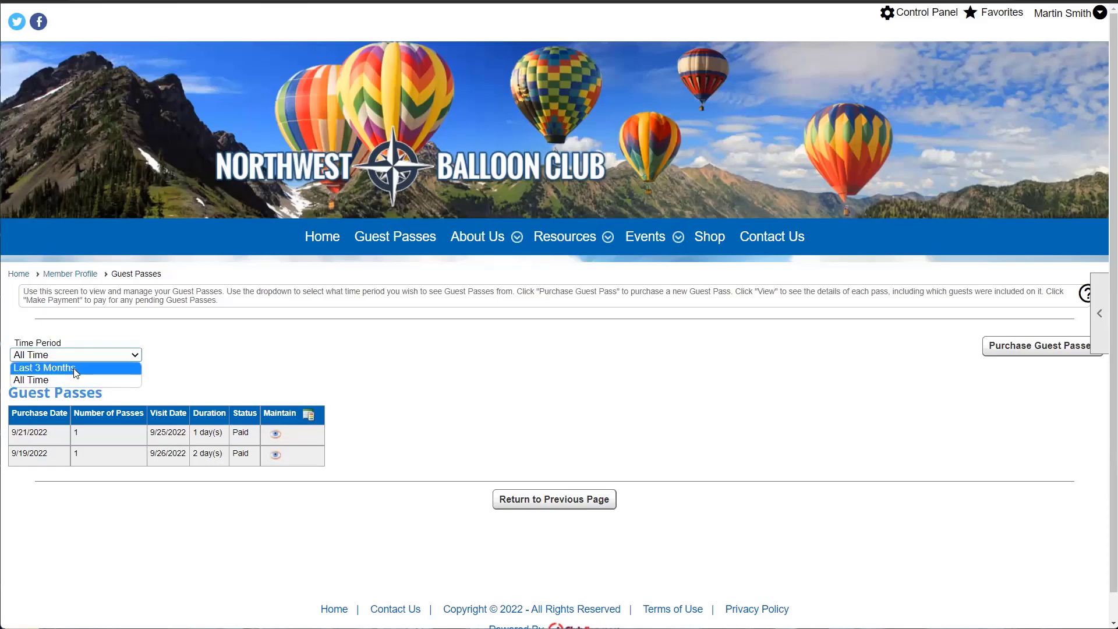
{"action": "left_click", "coordinate": [75, 373]}
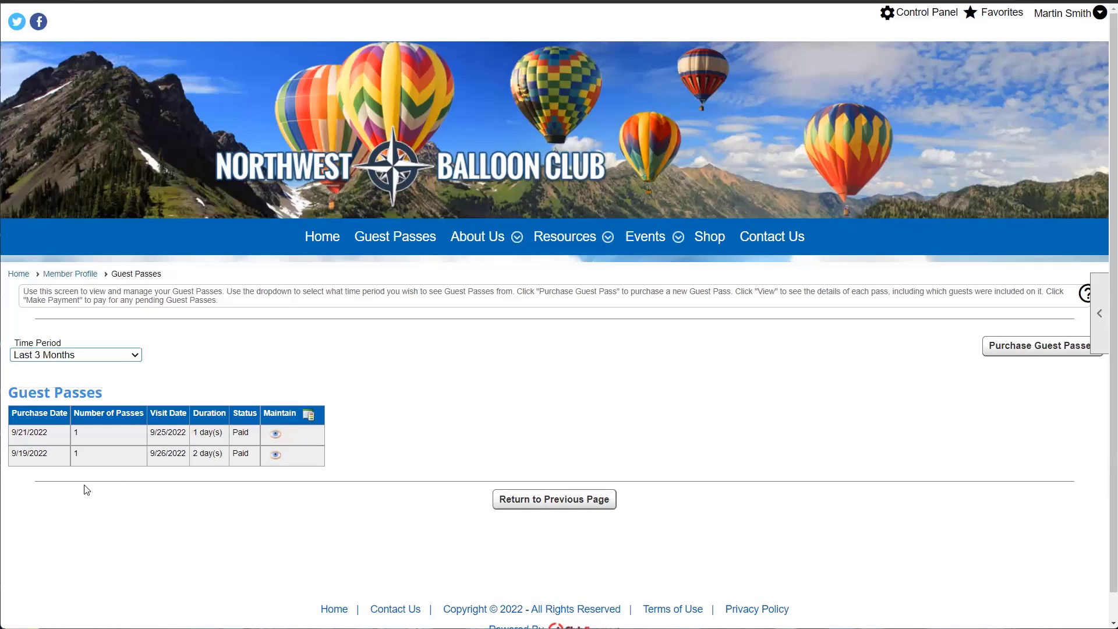
{"action": "left_click", "coordinate": [88, 355]}
{"action": "left_click", "coordinate": [68, 380]}
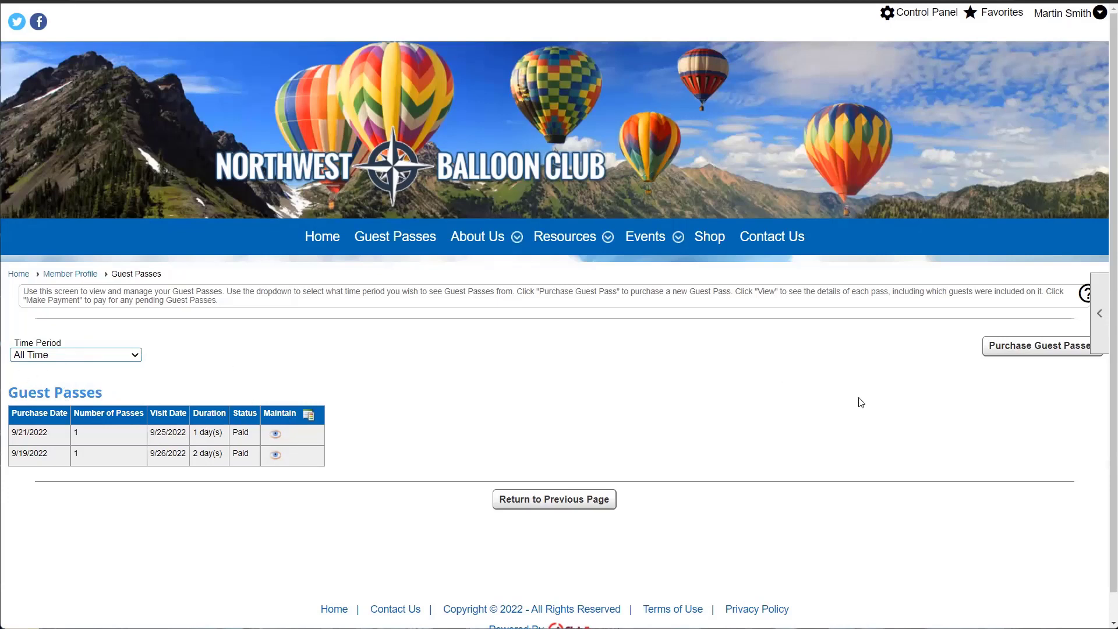
Open the form for purchasing guest passes and examine the options to purchase for yourself or for another member
{"action": "left_click", "coordinate": [1017, 355]}
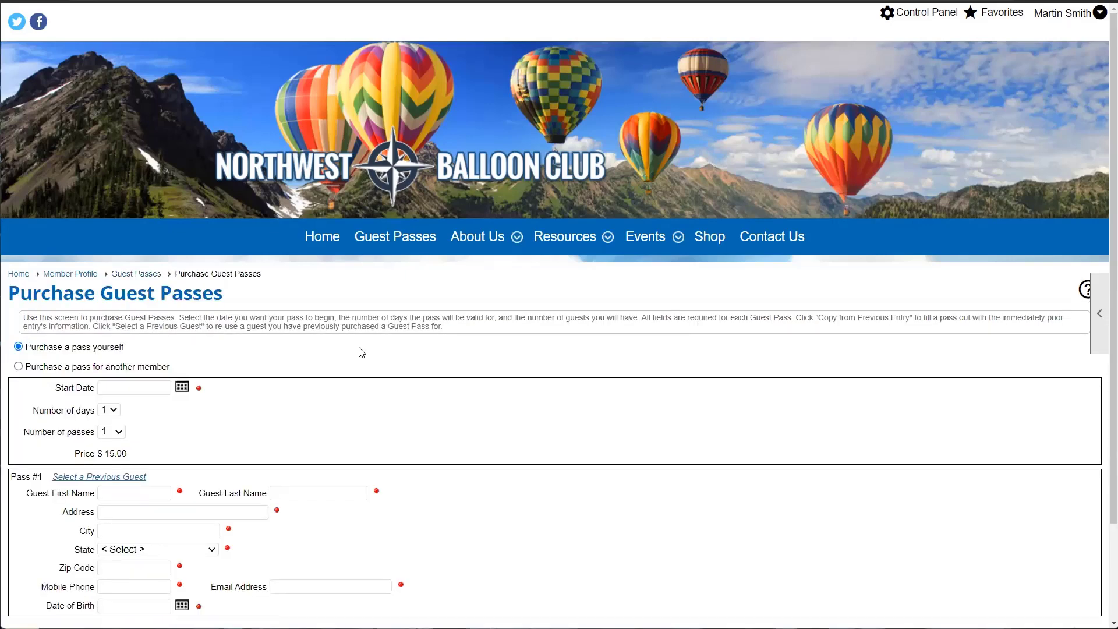
{"action": "left_click_drag", "start_coordinate": [177, 371], "coordinate": [42, 350]}
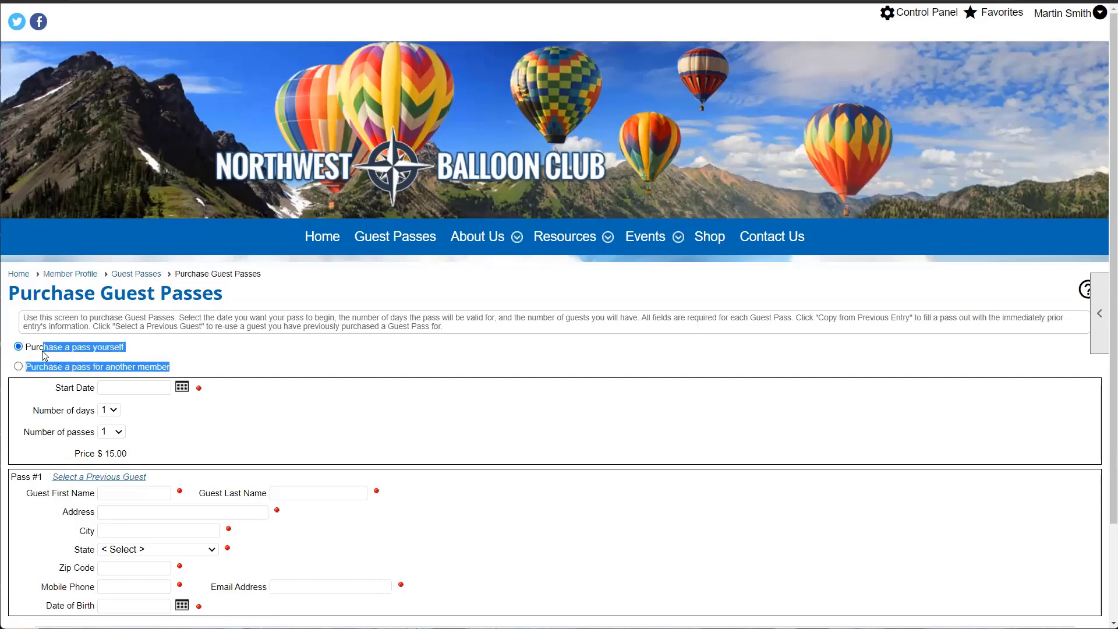
{"action": "left_click", "coordinate": [207, 365]}
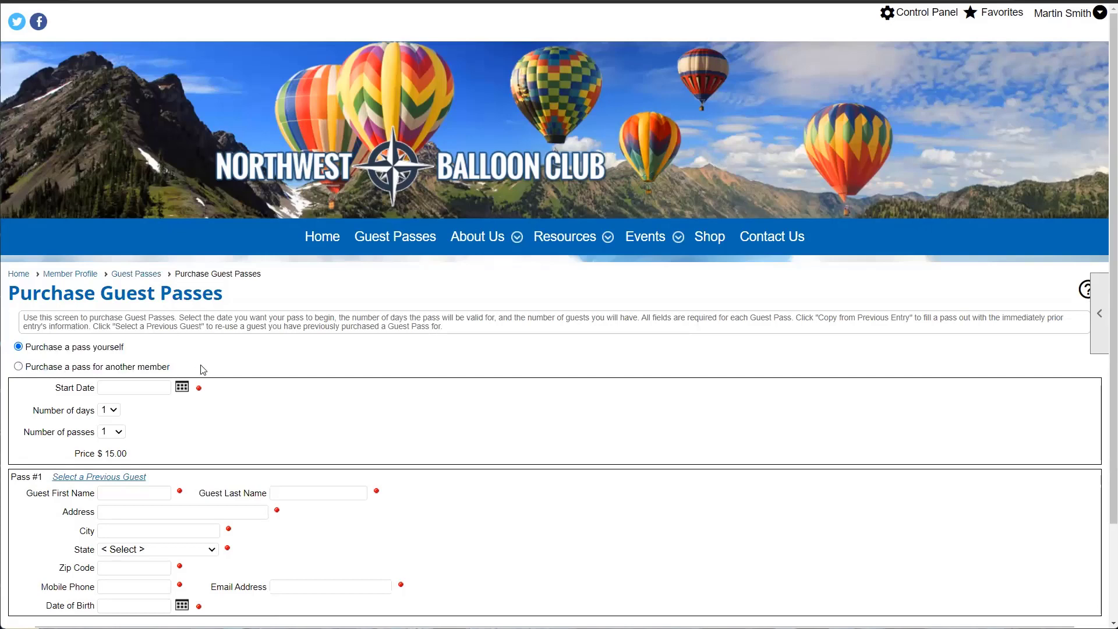
{"action": "scroll", "coordinate": [203, 370], "scroll_direction": "down", "scroll_amount": 1}
{"action": "left_click_drag", "start_coordinate": [172, 309], "coordinate": [38, 312]}
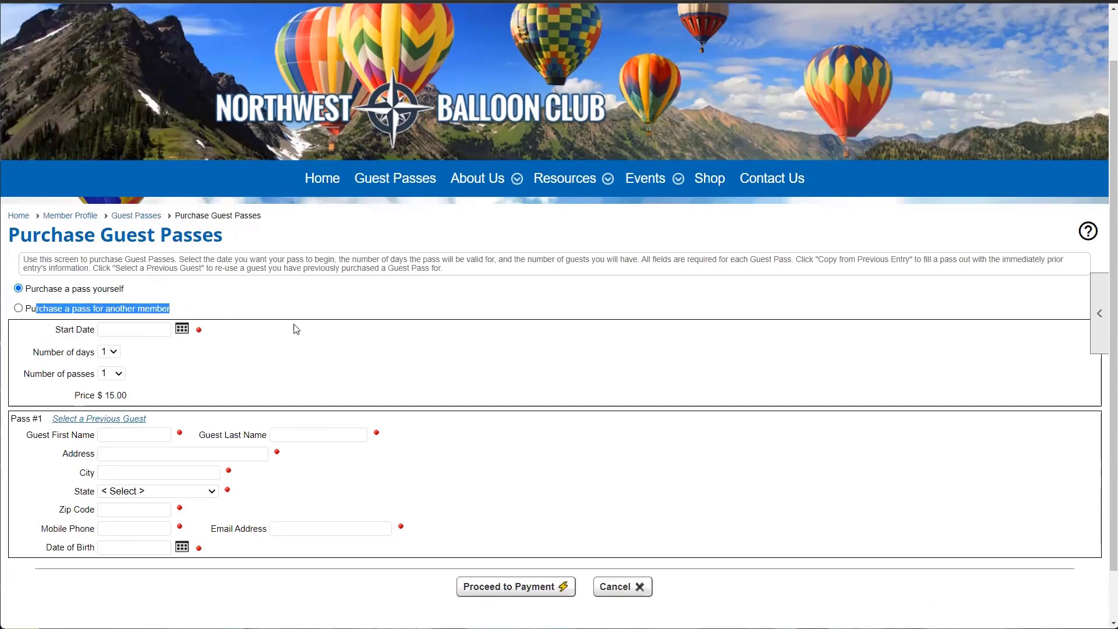
{"action": "scroll", "coordinate": [296, 327], "scroll_direction": "down", "scroll_amount": 1}
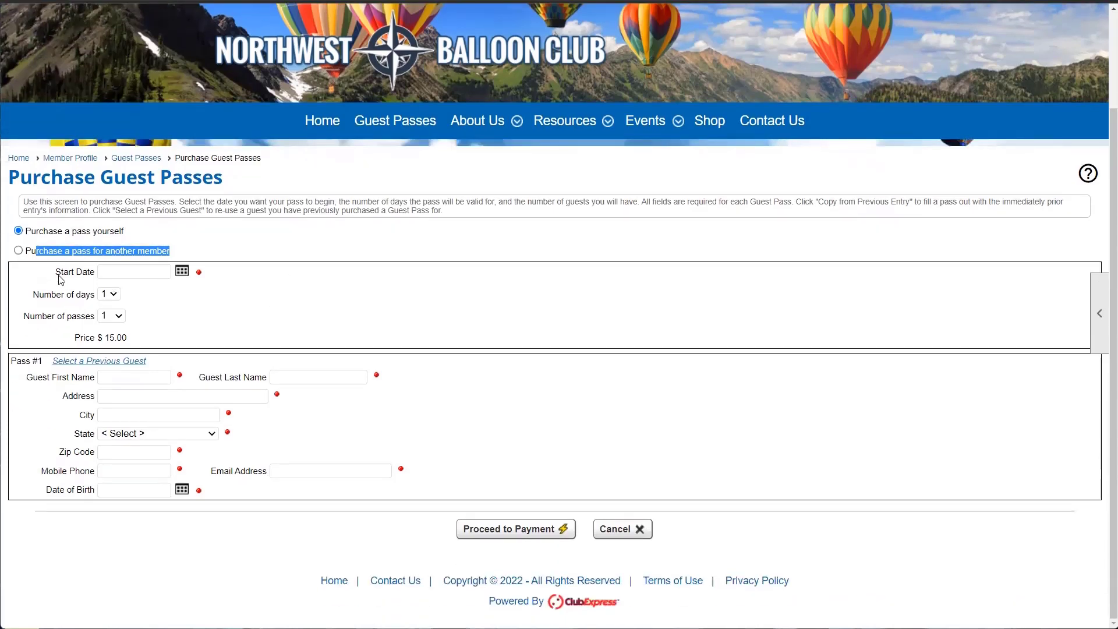
Set the guest pass start date to 09/30/2022 and the number of days to 2
{"action": "left_click_drag", "start_coordinate": [59, 276], "coordinate": [94, 277]}
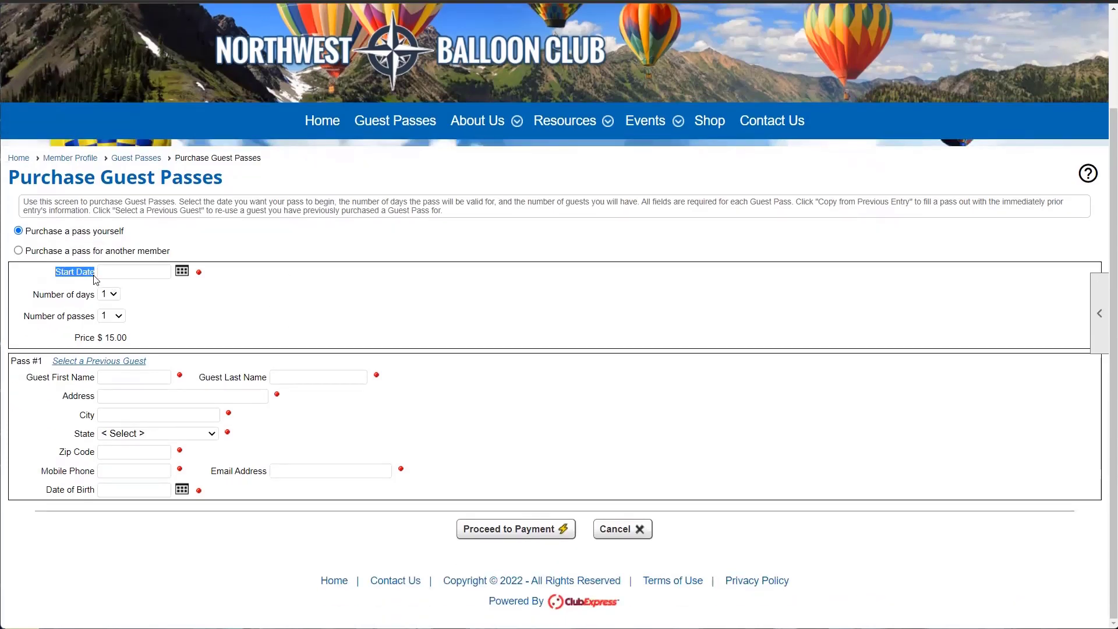
{"action": "left_click", "coordinate": [182, 274]}
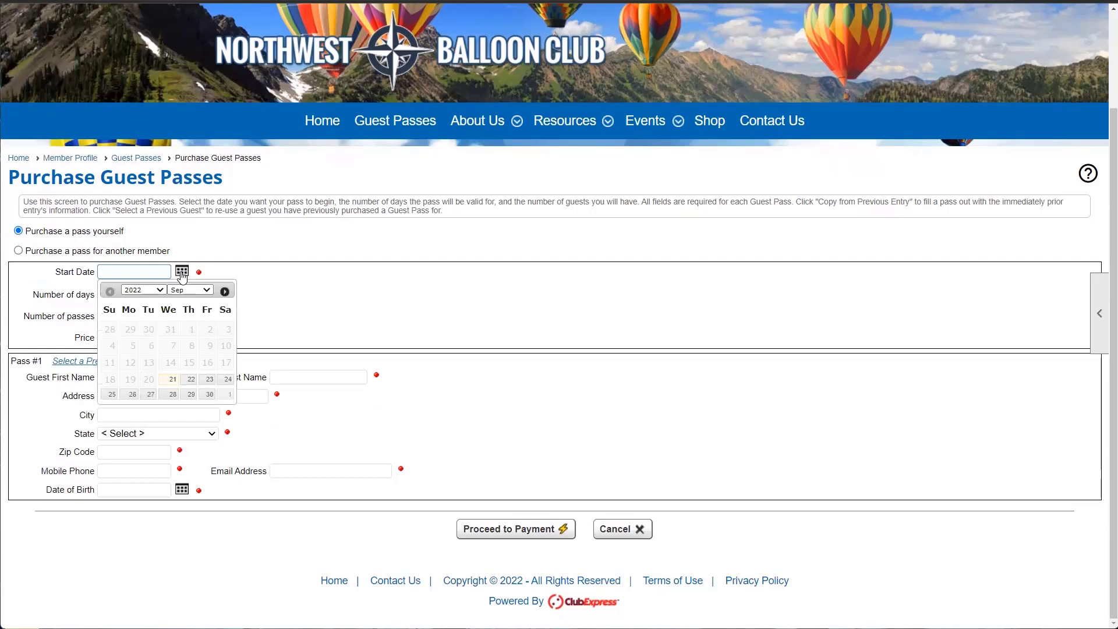
{"action": "left_click", "coordinate": [213, 396]}
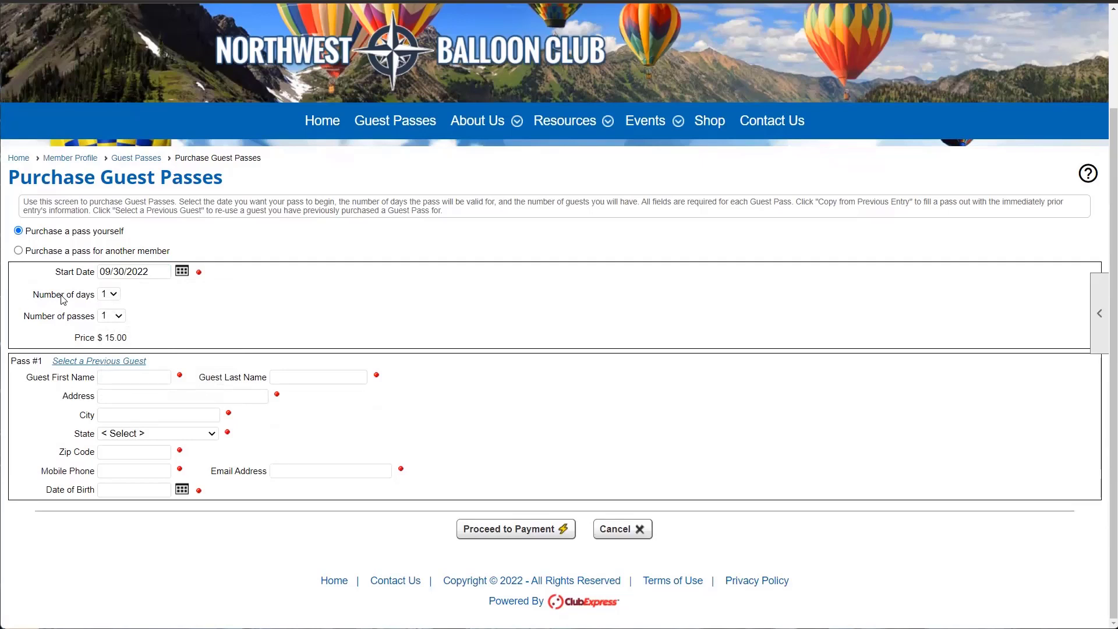
{"action": "left_click", "coordinate": [108, 294]}
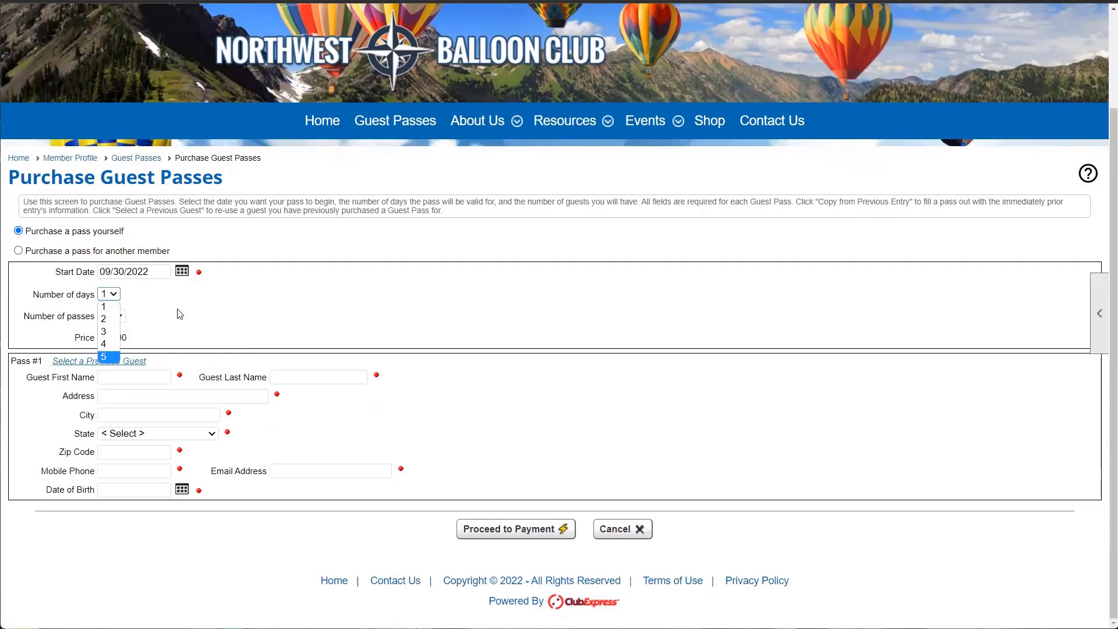
{"action": "left_click", "coordinate": [105, 318]}
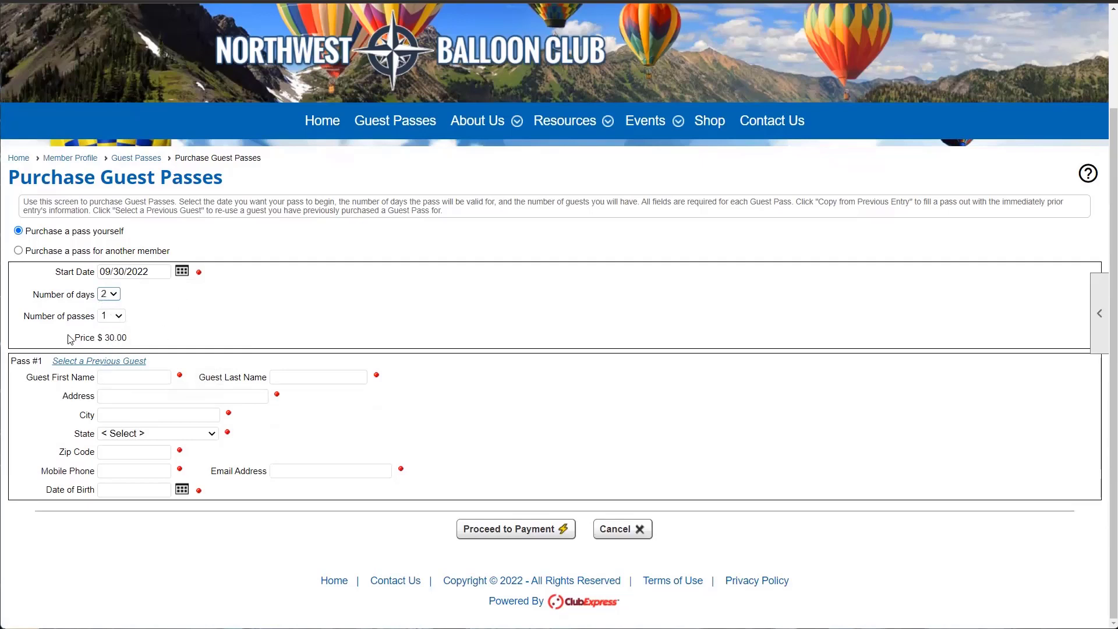
Check the guest pass price, set the number of passes to 2, and check the price again
{"action": "left_click_drag", "start_coordinate": [70, 339], "coordinate": [94, 339]}
{"action": "left_click_drag", "start_coordinate": [106, 338], "coordinate": [135, 336]}
{"action": "left_click", "coordinate": [138, 341]}
{"action": "left_click_drag", "start_coordinate": [106, 338], "coordinate": [126, 339]}
{"action": "left_click", "coordinate": [60, 330]}
{"action": "left_click", "coordinate": [121, 317]}
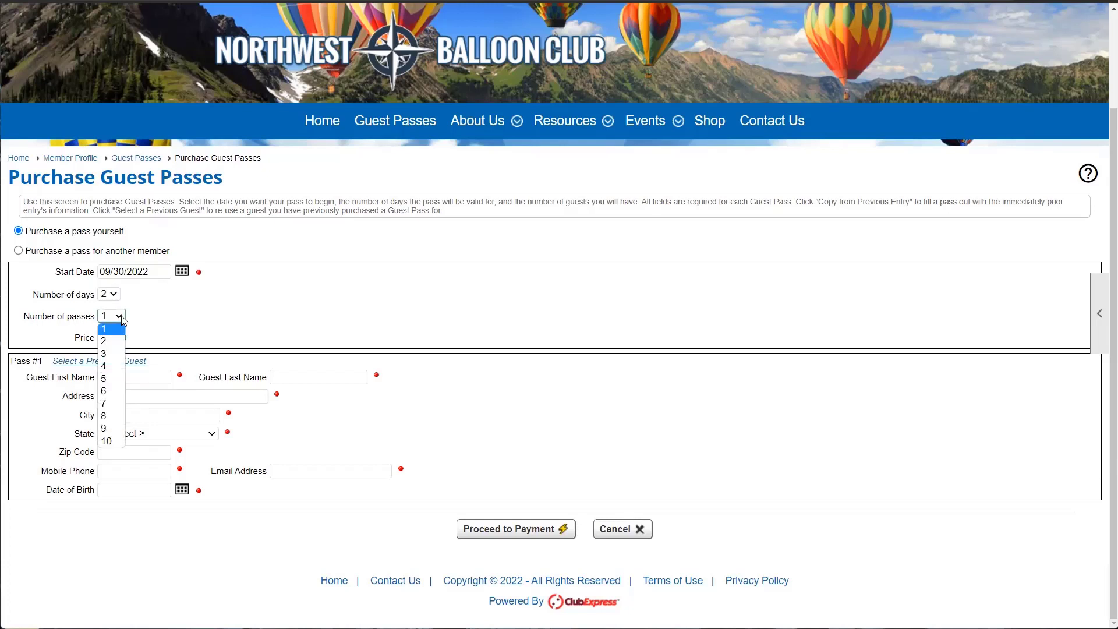
{"action": "left_click", "coordinate": [113, 347]}
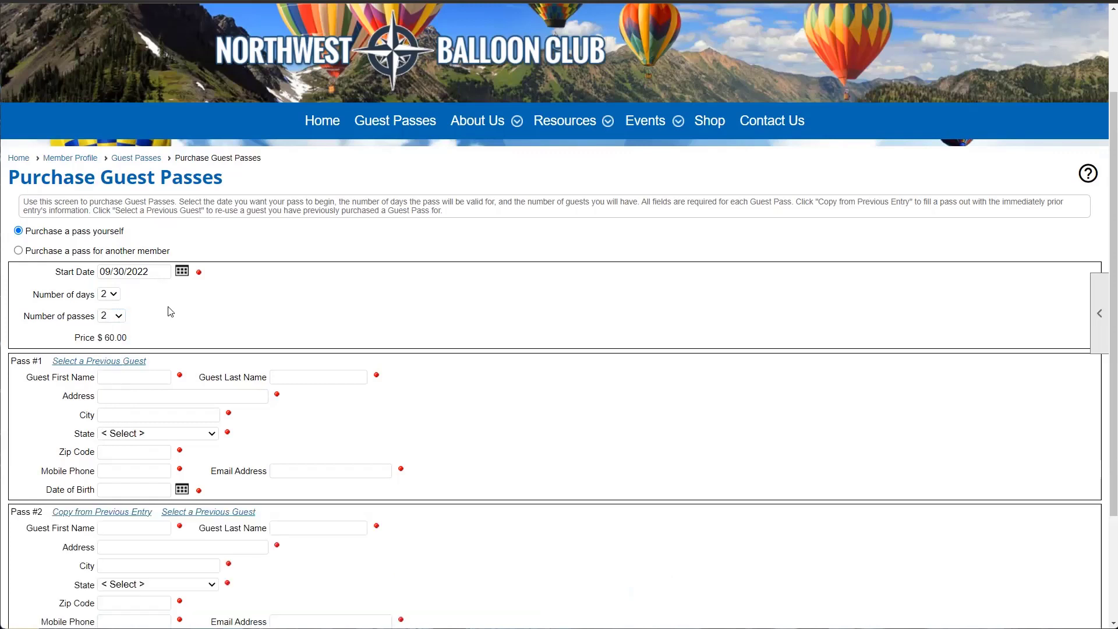
{"action": "triple_click", "coordinate": [108, 339]}
Check the years offered in the Pass #1 date of birth calendar and pick the latest selectable date
{"action": "scroll", "coordinate": [214, 437], "scroll_direction": "down", "scroll_amount": 1}
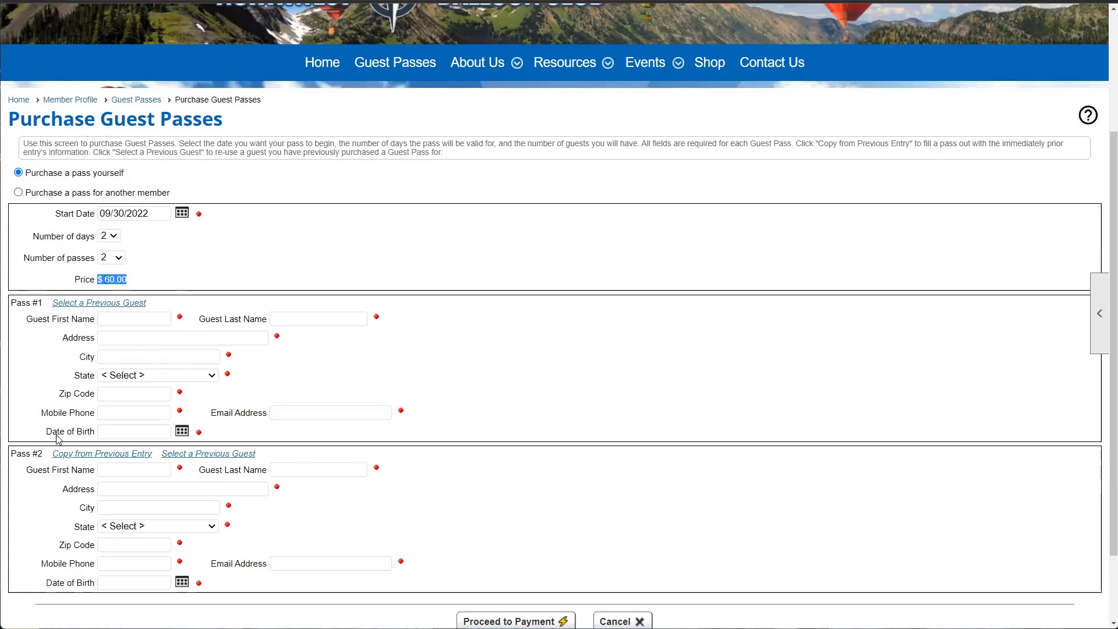
{"action": "left_click_drag", "start_coordinate": [46, 434], "coordinate": [93, 438]}
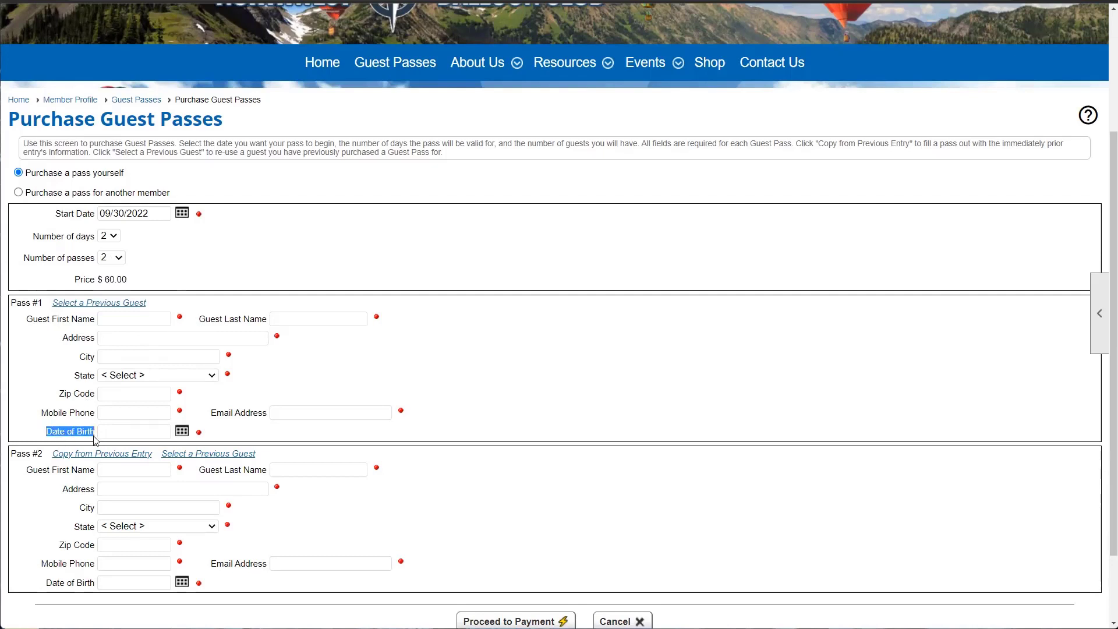
{"action": "left_click", "coordinate": [182, 432]}
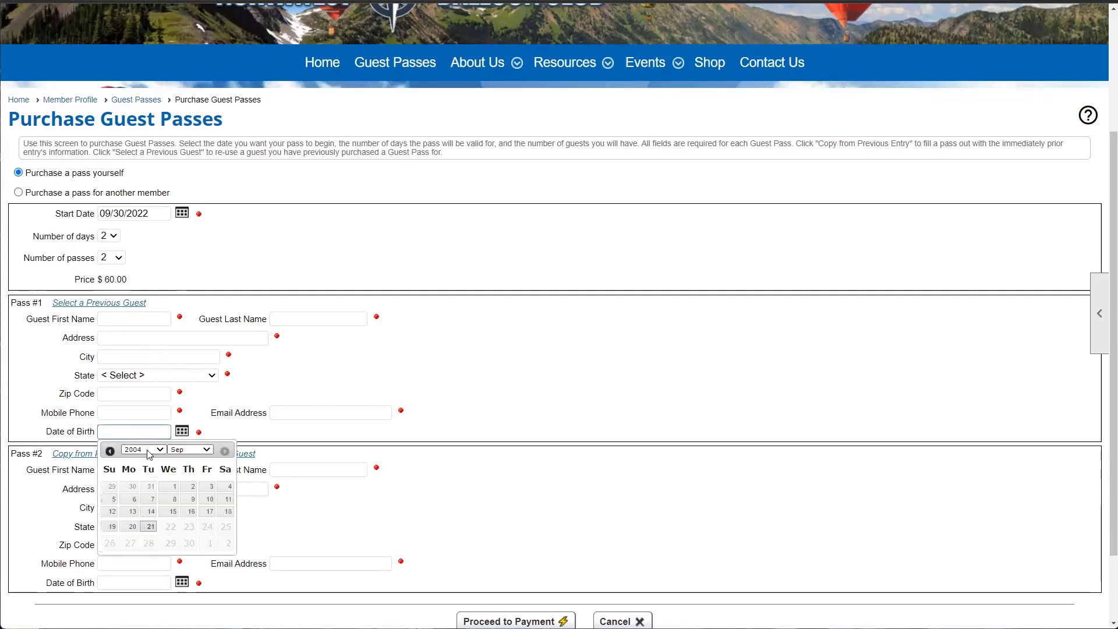
{"action": "left_click", "coordinate": [149, 451]}
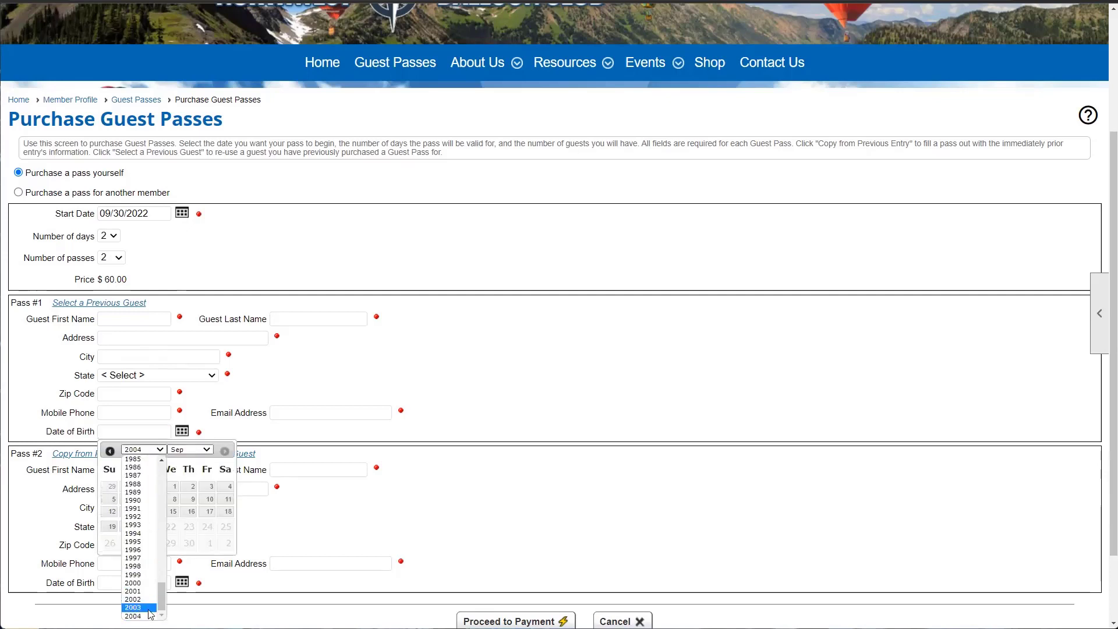
{"action": "left_click", "coordinate": [168, 599]}
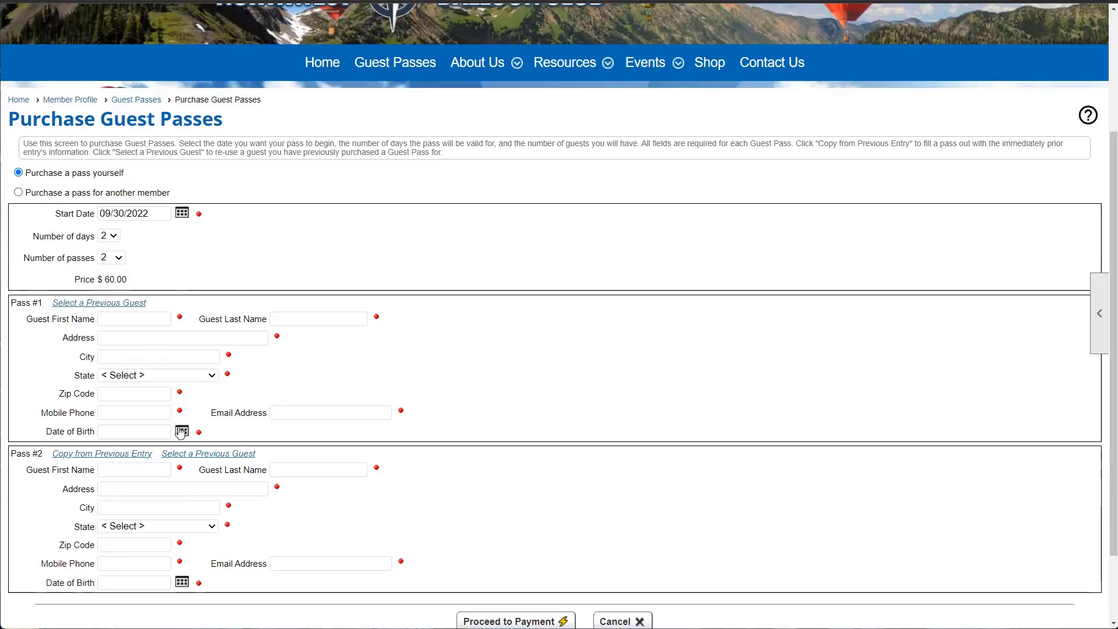
{"action": "left_click", "coordinate": [182, 432]}
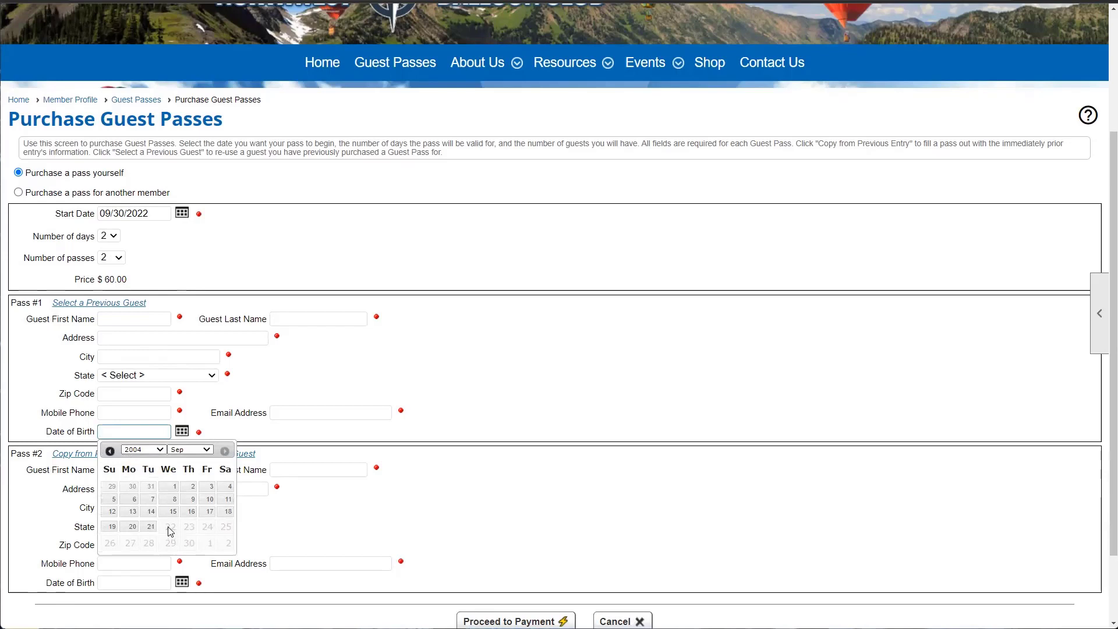
{"action": "left_click", "coordinate": [149, 527]}
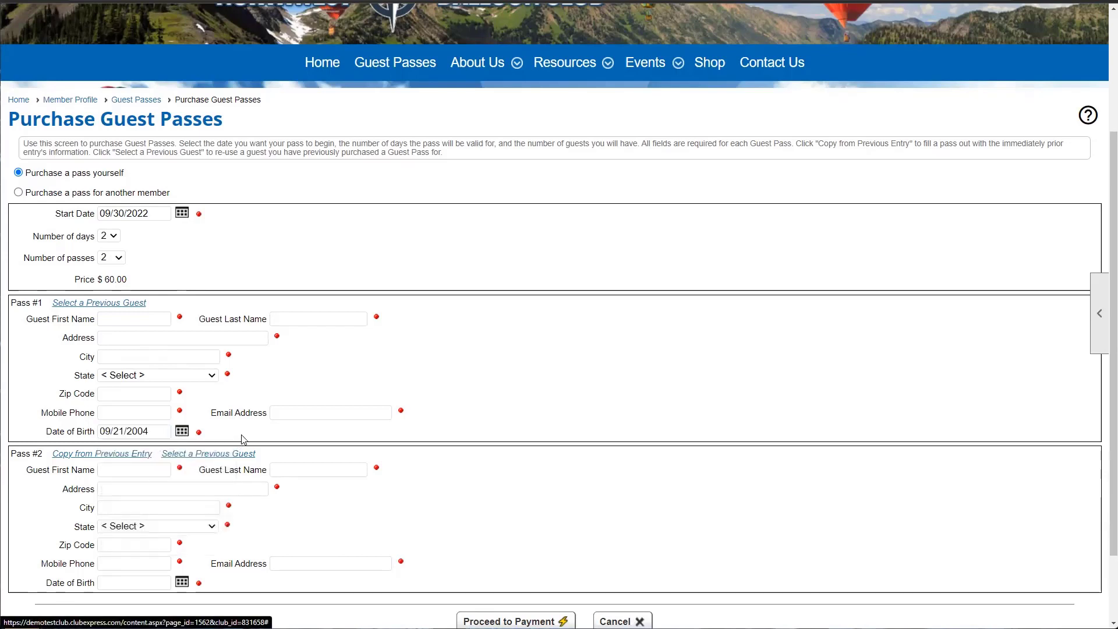
Try a Pass #1 date of birth one day later than the latest selectable date
{"action": "left_click", "coordinate": [125, 432]}
{"action": "key", "text": "BackSpace"}
{"action": "type", "text": "2"}
{"action": "left_click", "coordinate": [256, 460]}
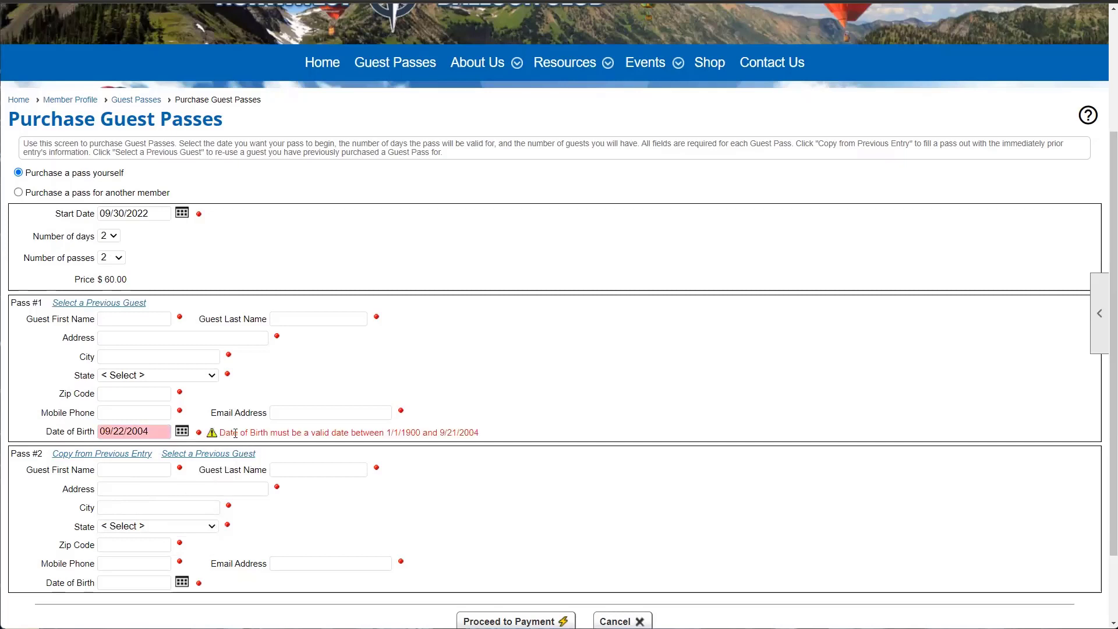
Read the validation message beside the Pass #1 date of birth, and clear that field
{"action": "left_click_drag", "start_coordinate": [222, 431], "coordinate": [405, 440]}
{"action": "left_click", "coordinate": [489, 437]}
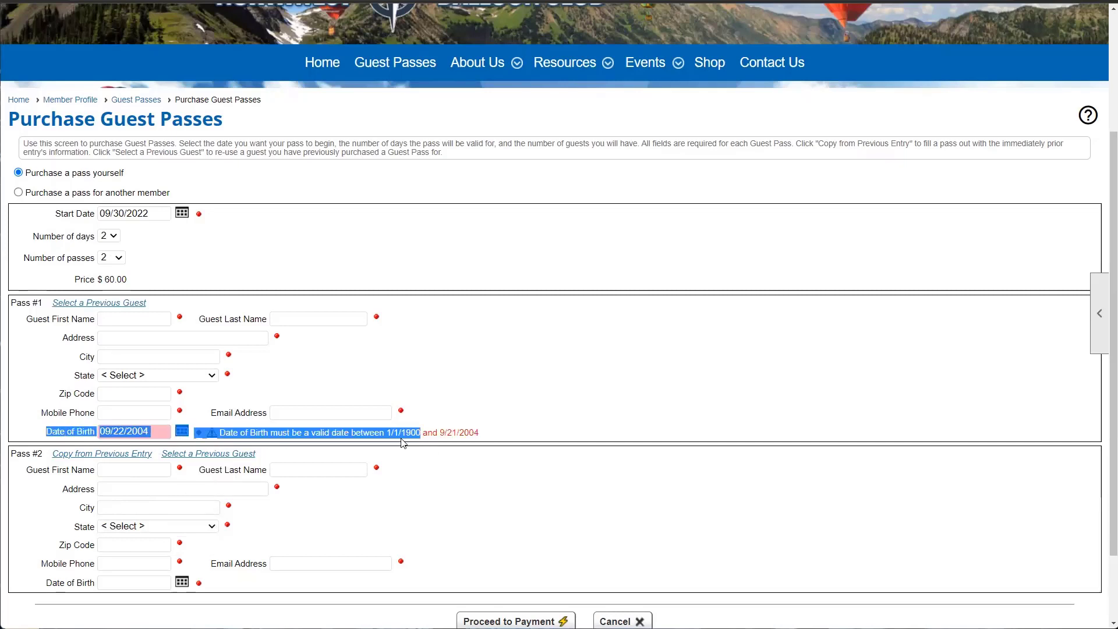
{"action": "left_click", "coordinate": [392, 433]}
{"action": "left_click_drag", "start_coordinate": [158, 432], "coordinate": [82, 440]}
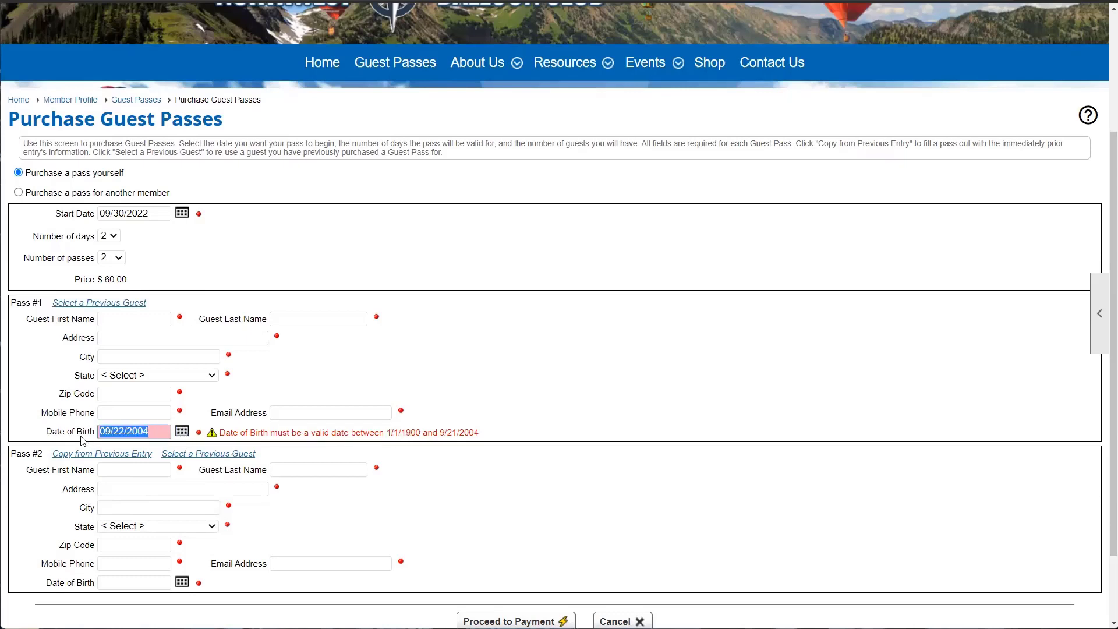
{"action": "key", "text": "BackSpace"}
Fill in Pass #1 by searching the previous guests without a name filter and selecting the listed guest
{"action": "scroll", "coordinate": [117, 378], "scroll_direction": "down", "scroll_amount": 1}
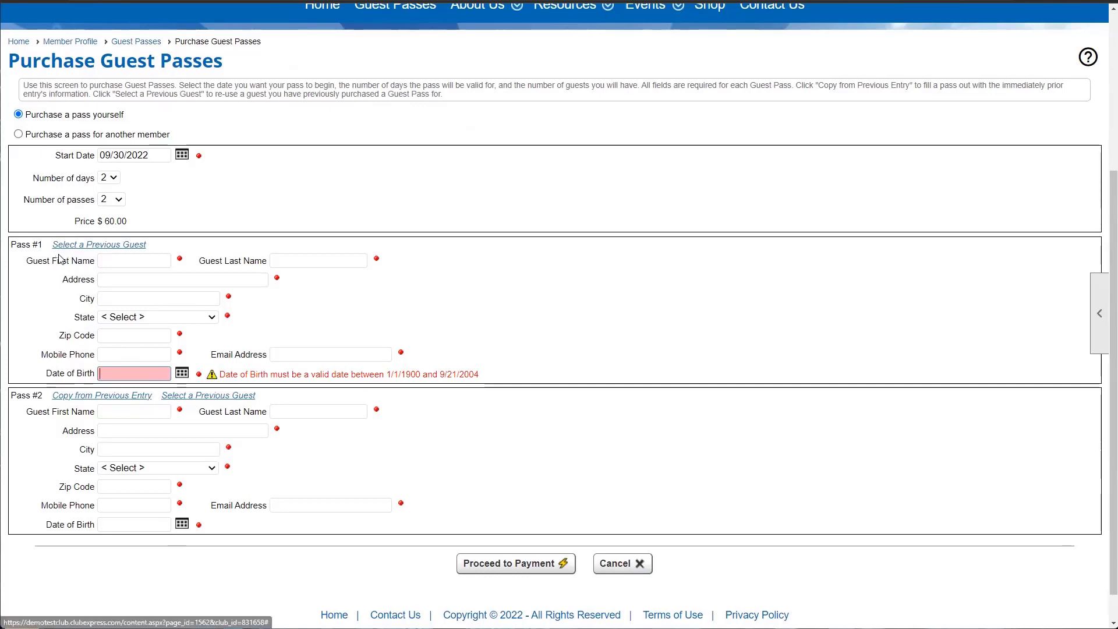
{"action": "left_click", "coordinate": [98, 245]}
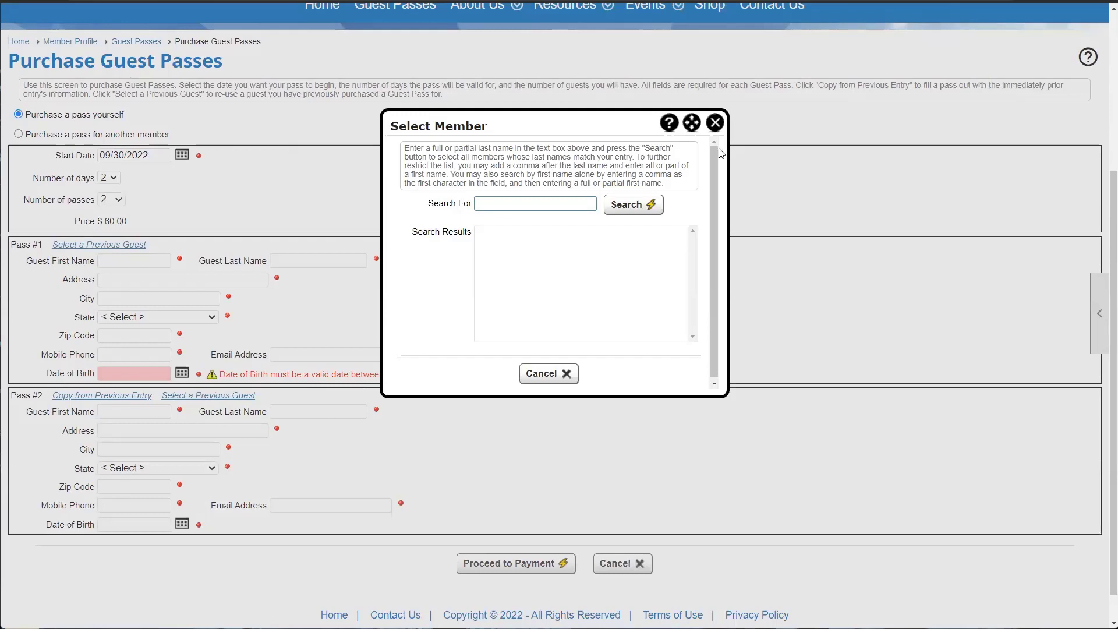
{"action": "left_click", "coordinate": [633, 205]}
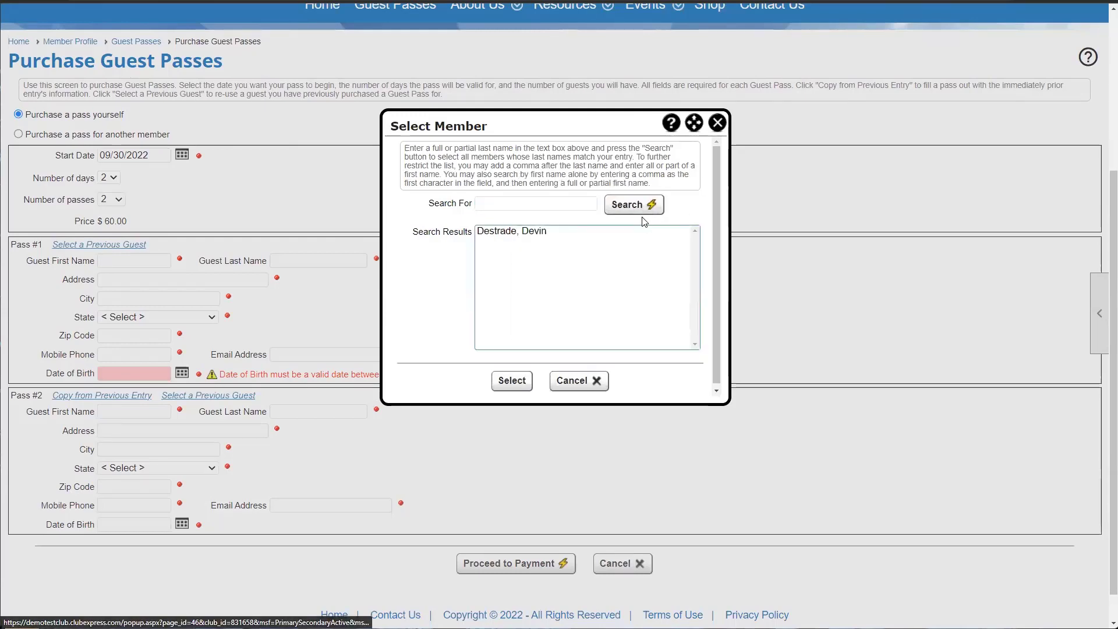
{"action": "left_click", "coordinate": [524, 233]}
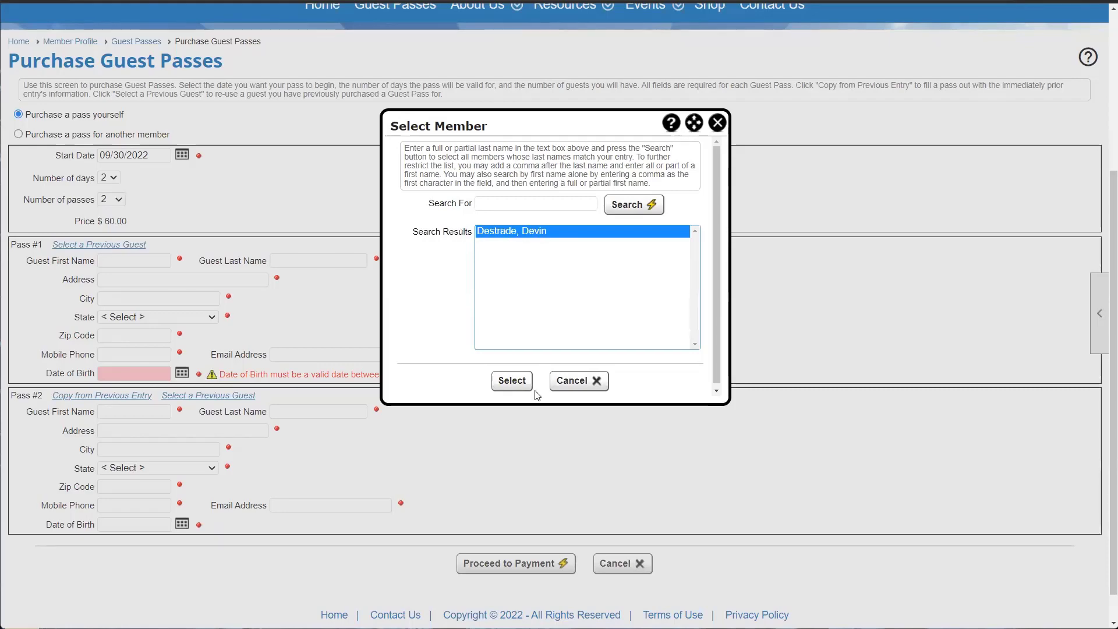
{"action": "left_click", "coordinate": [512, 380]}
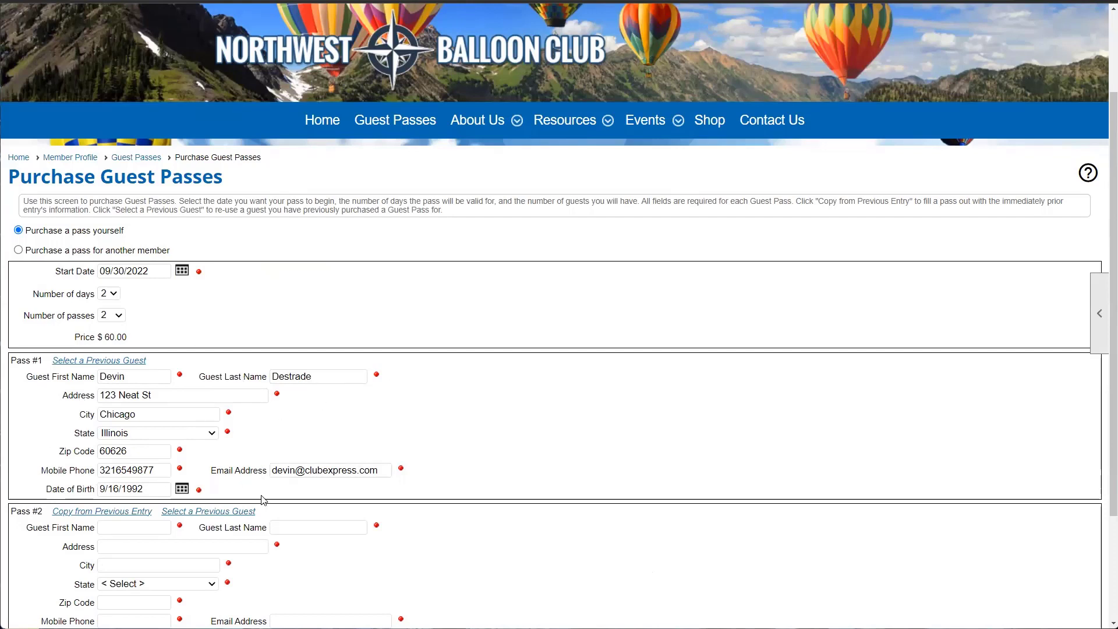
Fill in Pass #2 by copying the guest details from the previous entry
{"action": "scroll", "coordinate": [262, 500], "scroll_direction": "down", "scroll_amount": 1}
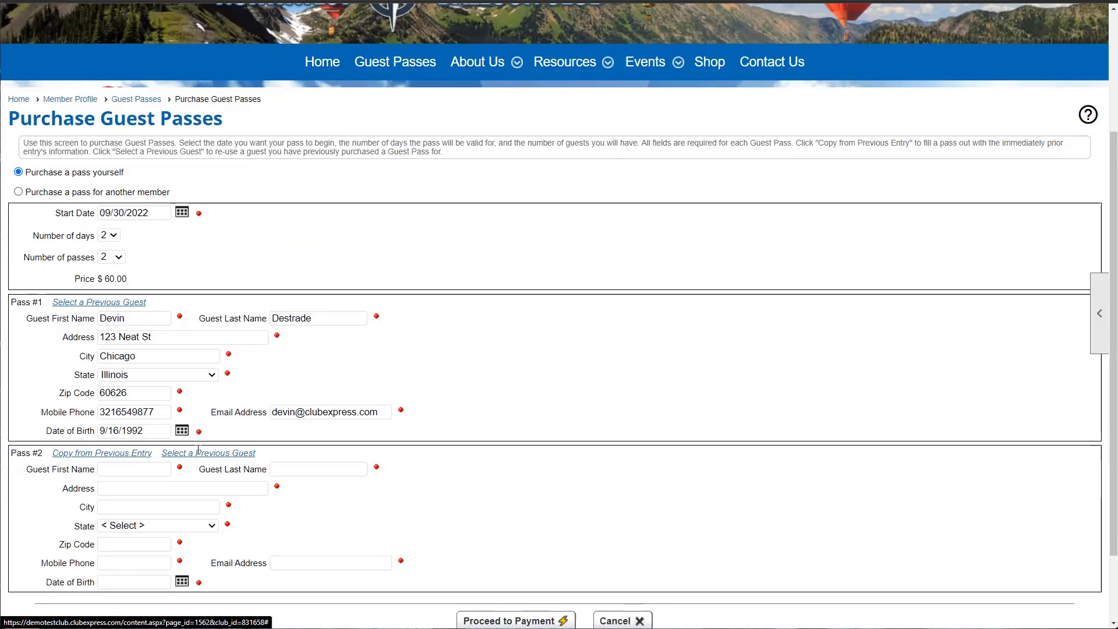
{"action": "scroll", "coordinate": [196, 458], "scroll_direction": "down", "scroll_amount": 1}
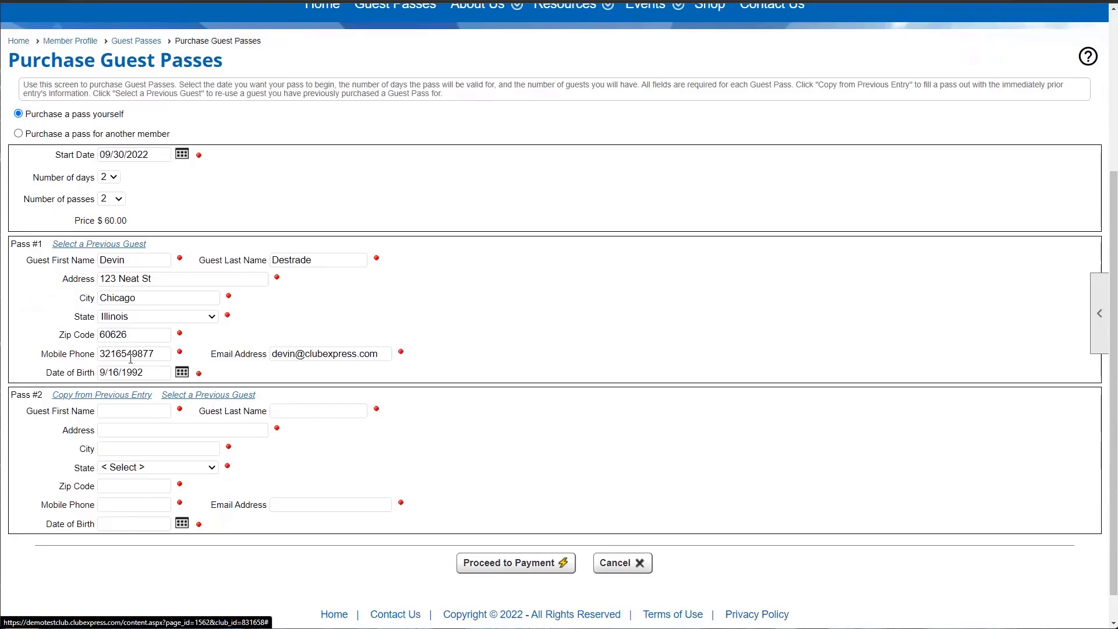
{"action": "left_click", "coordinate": [140, 399]}
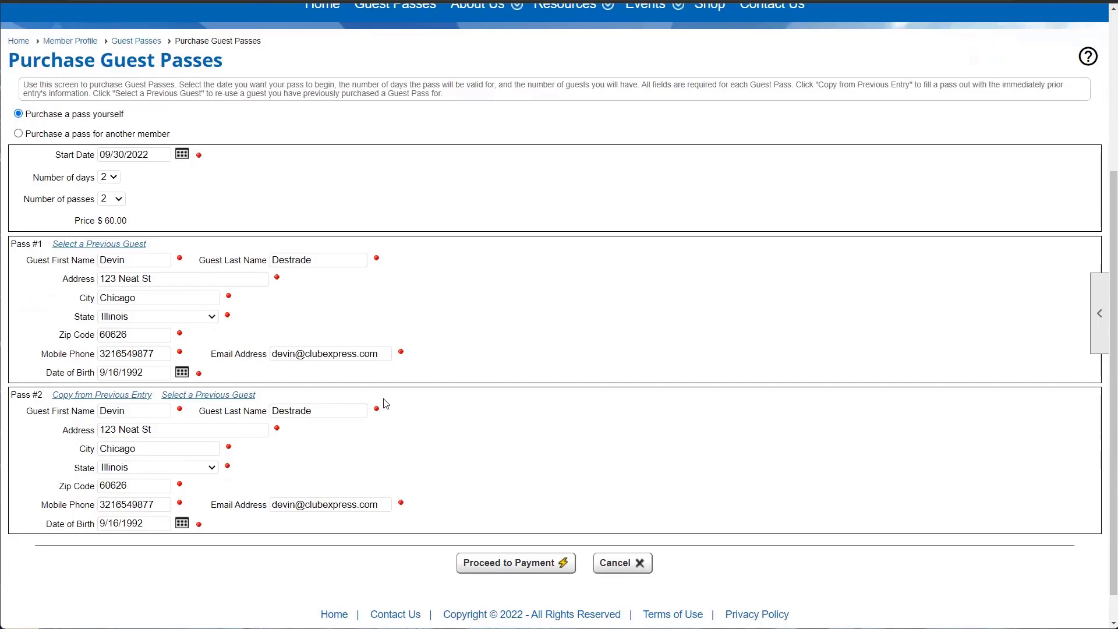
Change the Pass #2 guest's first name to Test and last name to Person
{"action": "left_click_drag", "start_coordinate": [169, 411], "coordinate": [93, 426]}
{"action": "type", "text": "Test"}
{"action": "left_click", "coordinate": [314, 415]}
{"action": "double_click", "coordinate": [314, 415]}
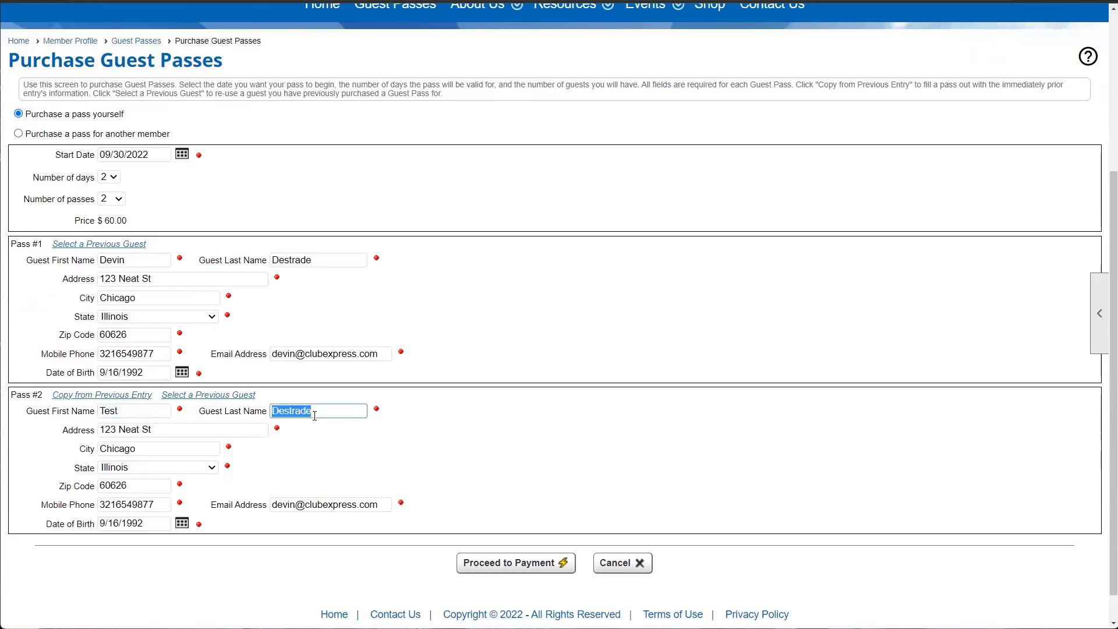
{"action": "type", "text": "Person"}
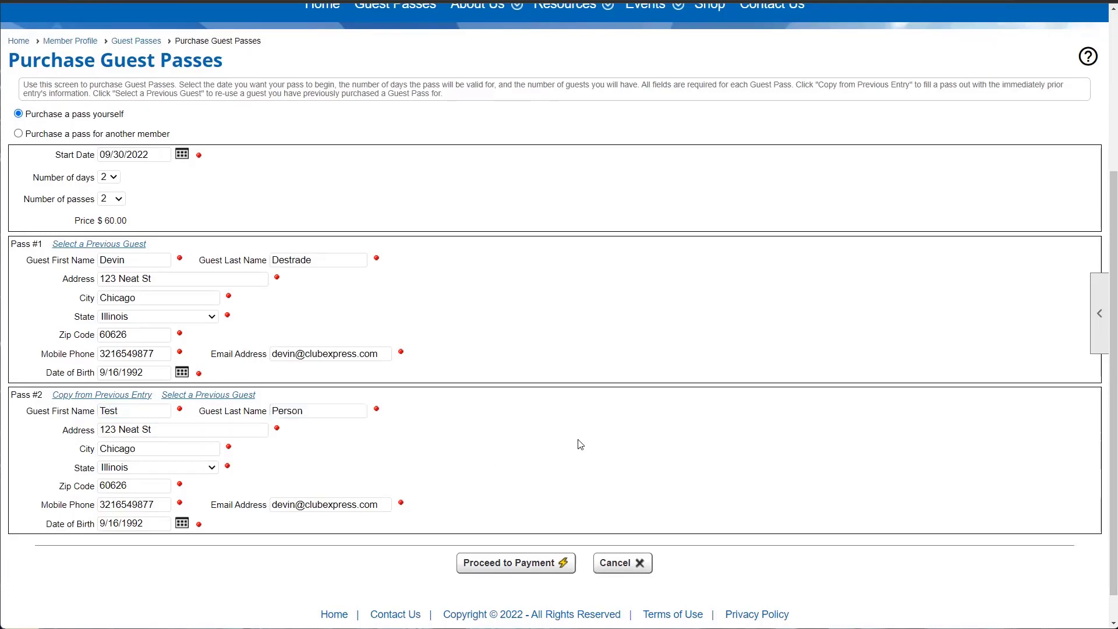
Proceed to payment for the two guest passes and check the description of the guest pass charge
{"action": "left_click", "coordinate": [547, 562]}
{"action": "left_click", "coordinate": [506, 563]}
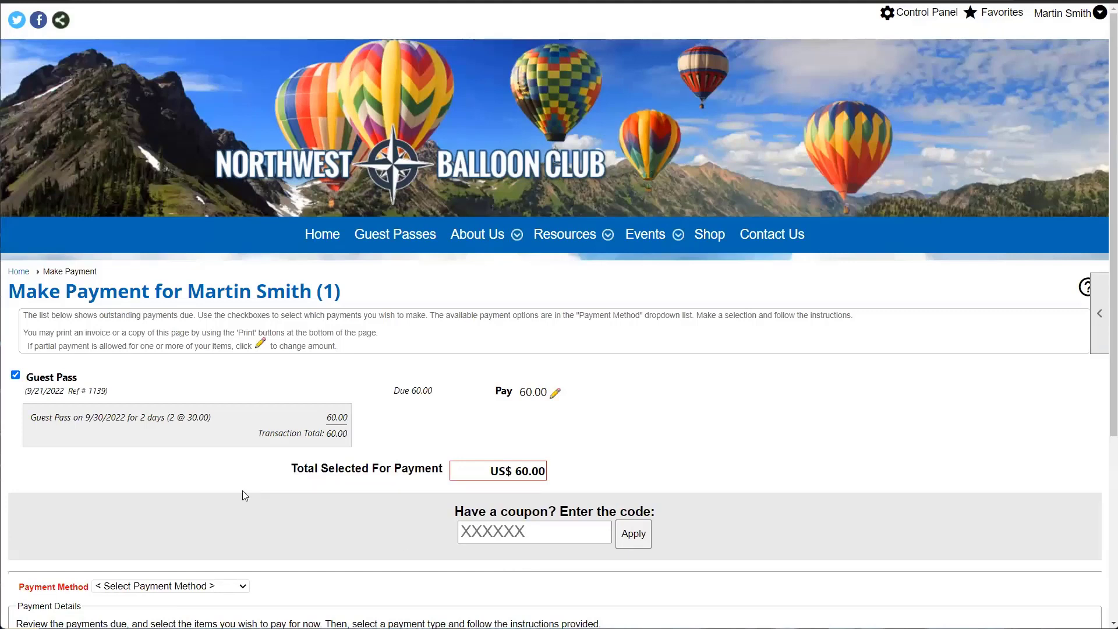
{"action": "left_click_drag", "start_coordinate": [42, 417], "coordinate": [210, 419]}
{"action": "left_click", "coordinate": [210, 419]}
Choose Received Cash as the payment method for the guest pass charge
{"action": "scroll", "coordinate": [291, 396], "scroll_direction": "down", "scroll_amount": 2}
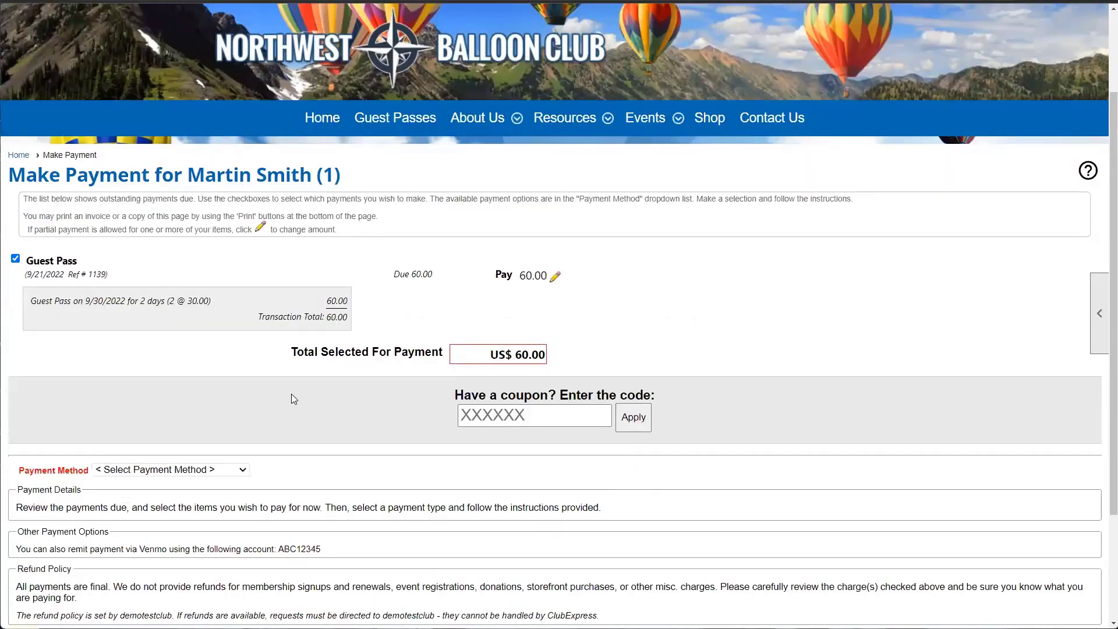
{"action": "left_click", "coordinate": [190, 468]}
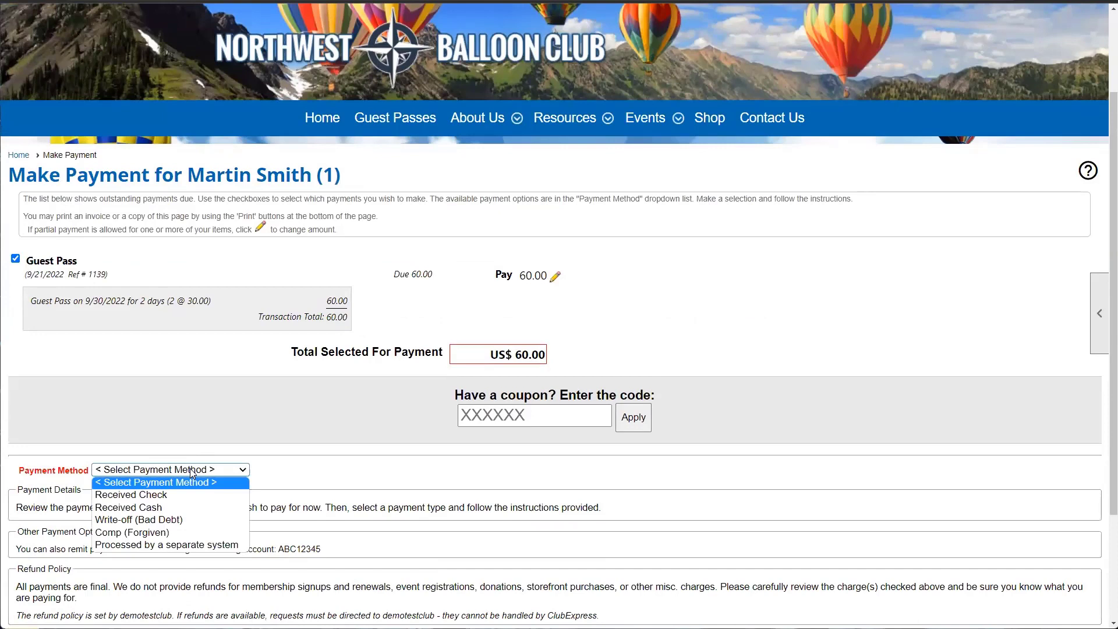
{"action": "left_click", "coordinate": [183, 507]}
Set the payment method to Received Check, enter check number 12345 and record the check payment
{"action": "left_click", "coordinate": [172, 411]}
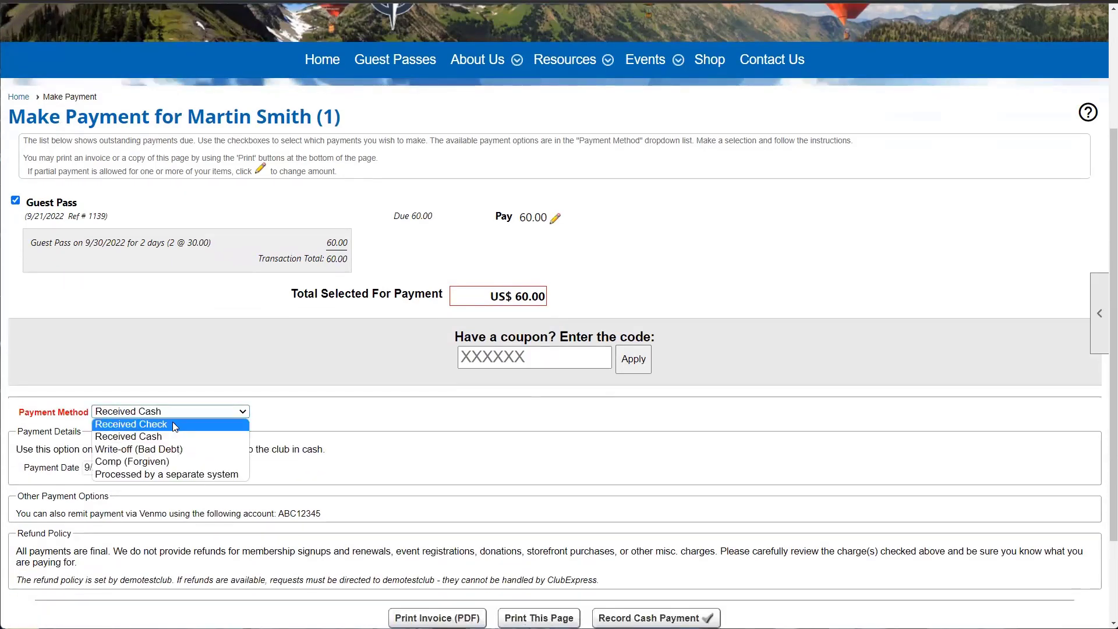
{"action": "left_click", "coordinate": [173, 422]}
{"action": "scroll", "coordinate": [172, 422], "scroll_direction": "down", "scroll_amount": 2}
{"action": "left_click", "coordinate": [99, 353]}
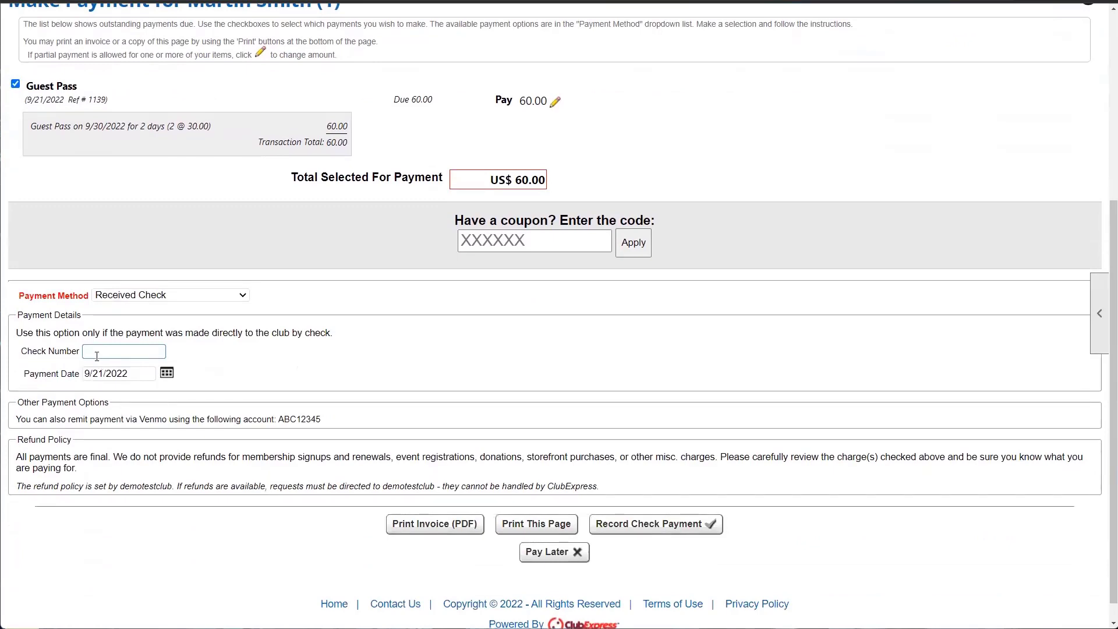
{"action": "type", "text": "12345"}
{"action": "left_click", "coordinate": [369, 372]}
{"action": "scroll", "coordinate": [635, 469], "scroll_direction": "down", "scroll_amount": 1}
{"action": "scroll", "coordinate": [383, 432], "scroll_direction": "up", "scroll_amount": 1}
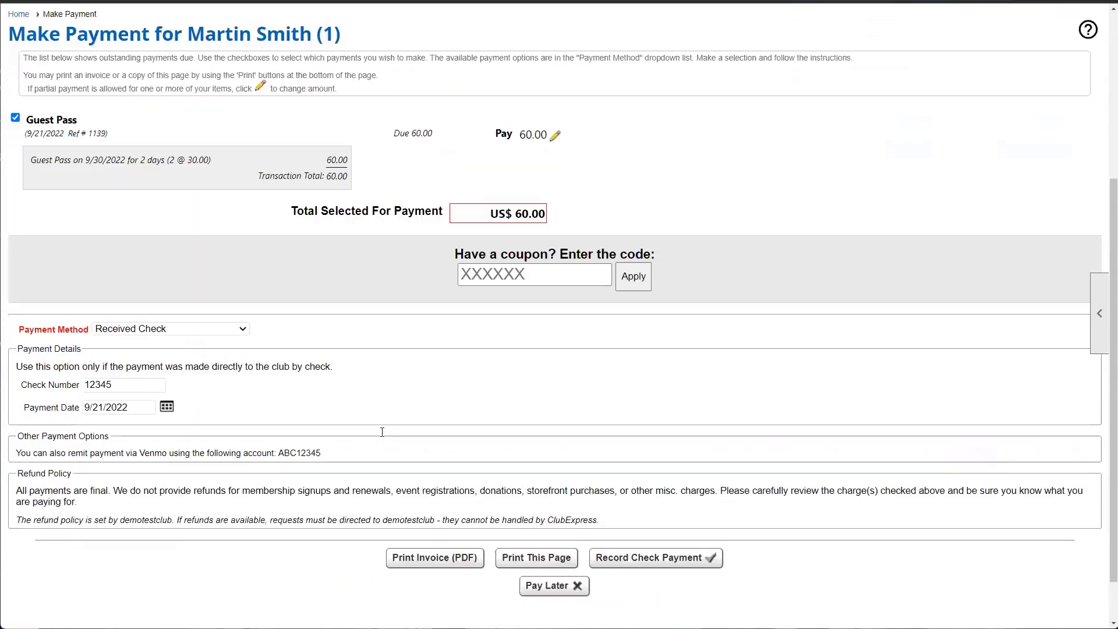
{"action": "left_click", "coordinate": [636, 560]}
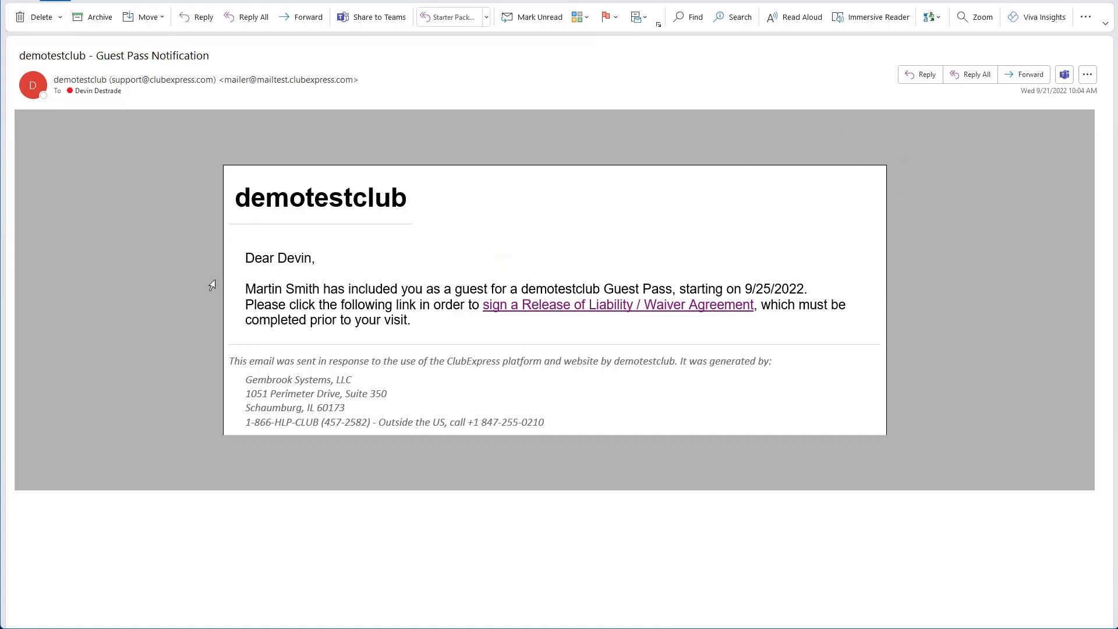
Switch to the email client, review the Guest Pass Notification message and open its Release of Liability / Waiver Agreement link
{"action": "double_click", "coordinate": [310, 259]}
{"action": "left_click_drag", "start_coordinate": [246, 289], "coordinate": [315, 290]}
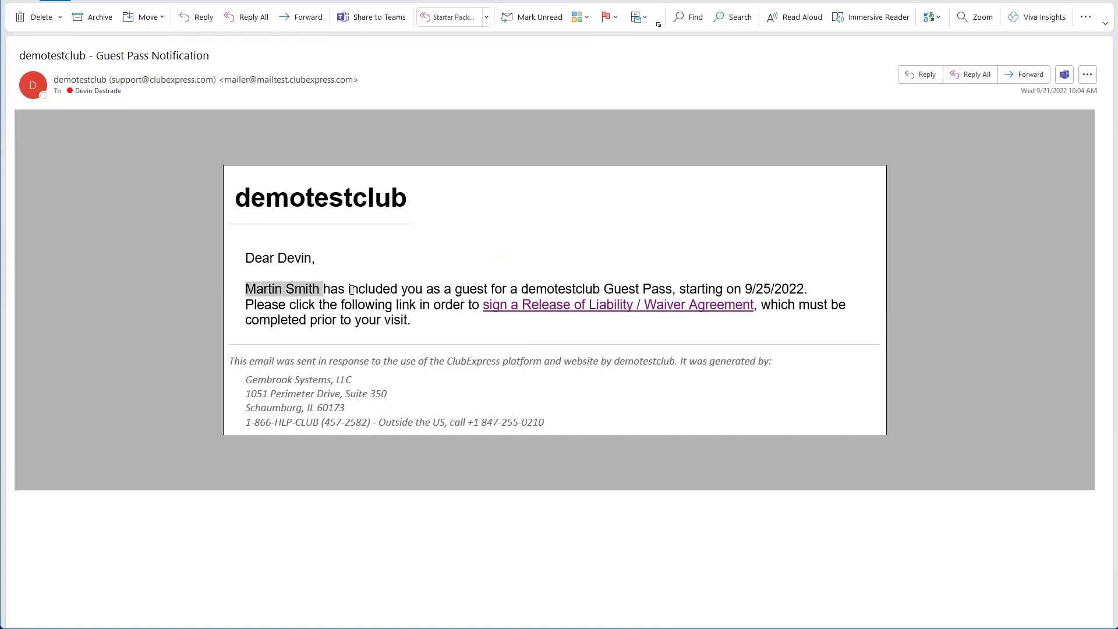
{"action": "double_click", "coordinate": [527, 290]}
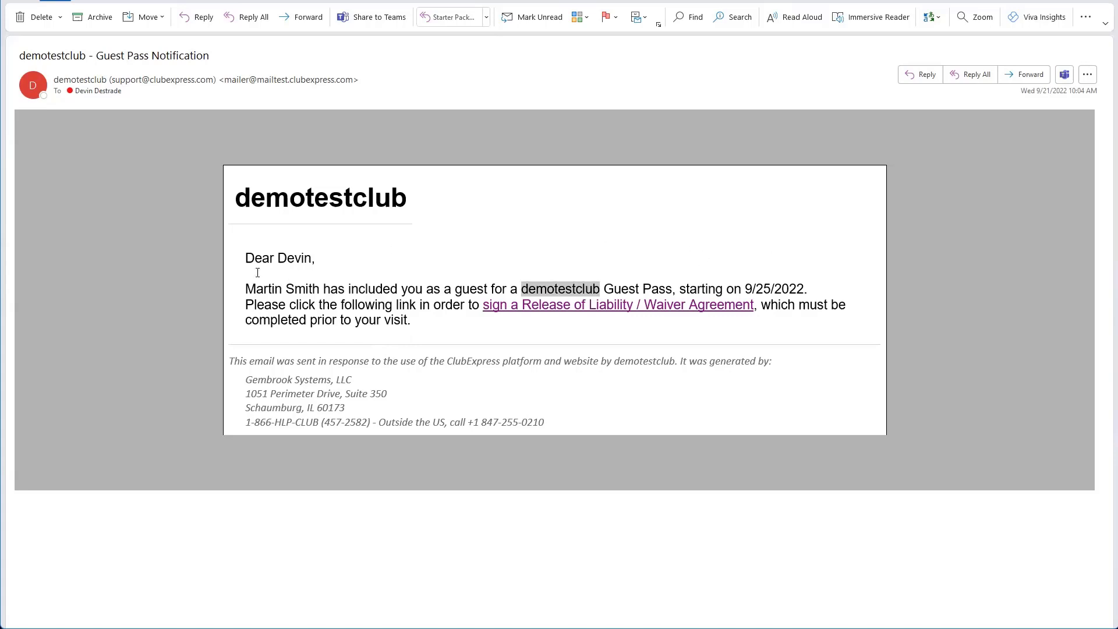
{"action": "left_click", "coordinate": [633, 311]}
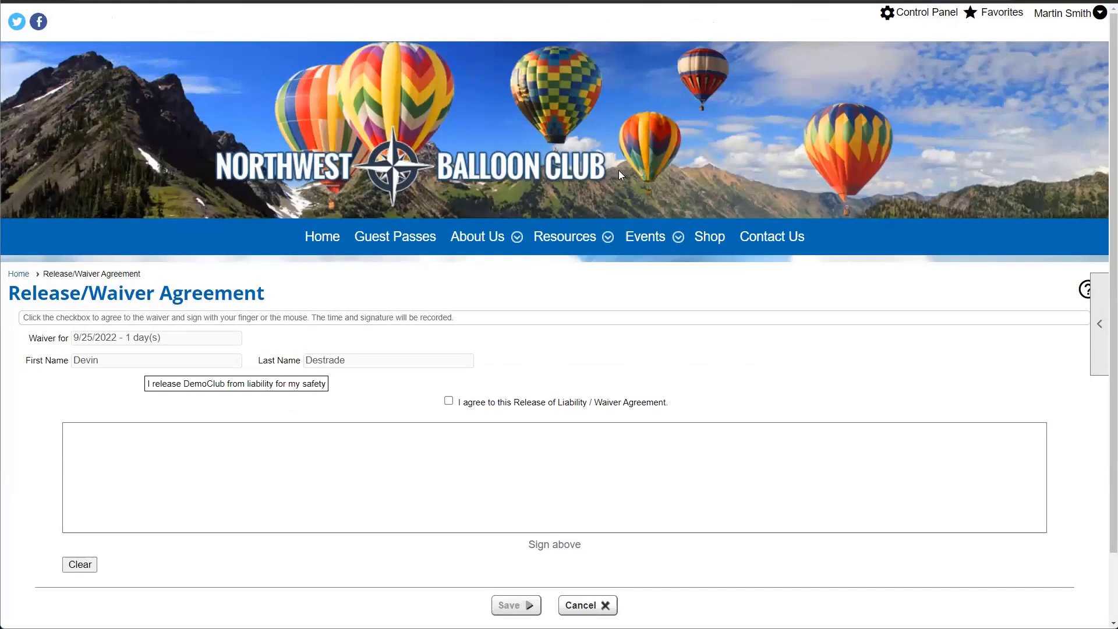
Review the waiver wording and agree to the Release of Liability / Waiver Agreement
{"action": "scroll", "coordinate": [514, 268], "scroll_direction": "down", "scroll_amount": 1}
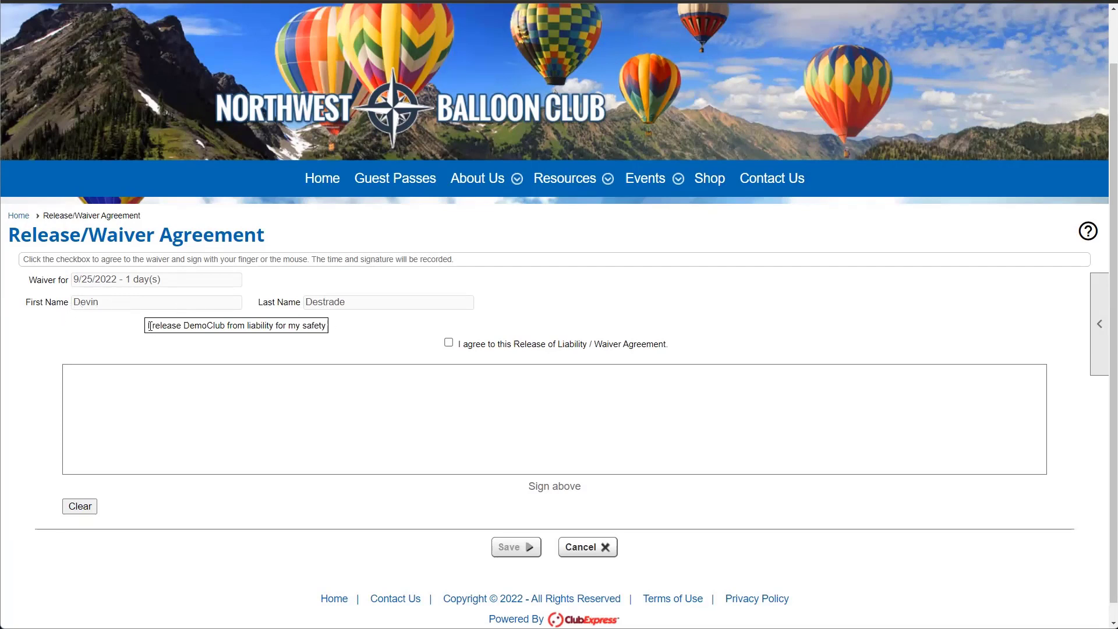
{"action": "left_click_drag", "start_coordinate": [148, 325], "coordinate": [336, 326]}
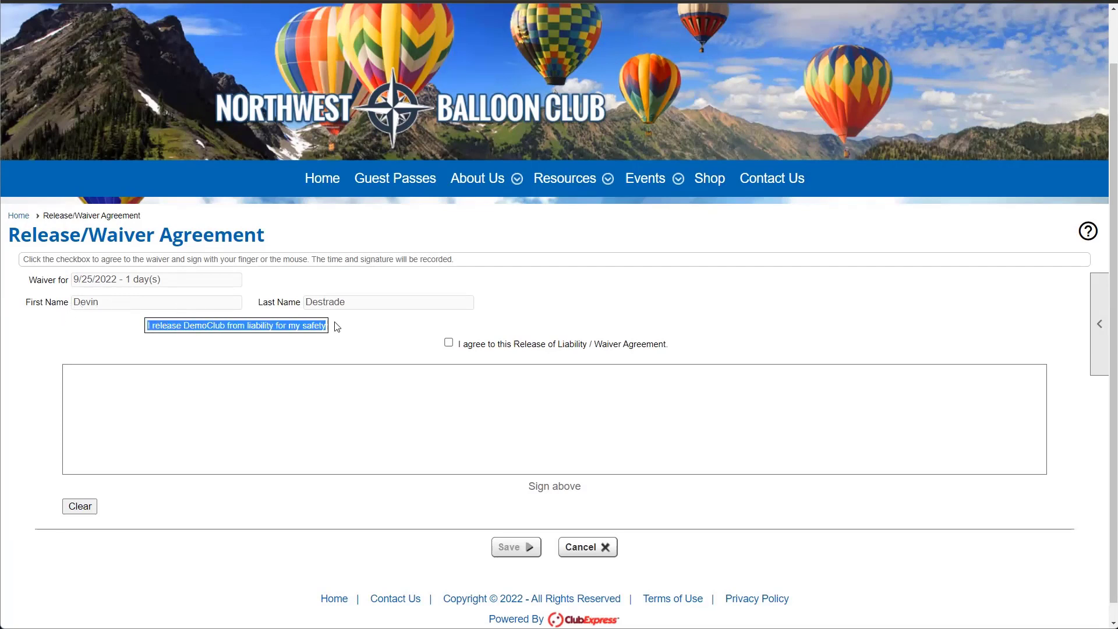
{"action": "left_click", "coordinate": [174, 325]}
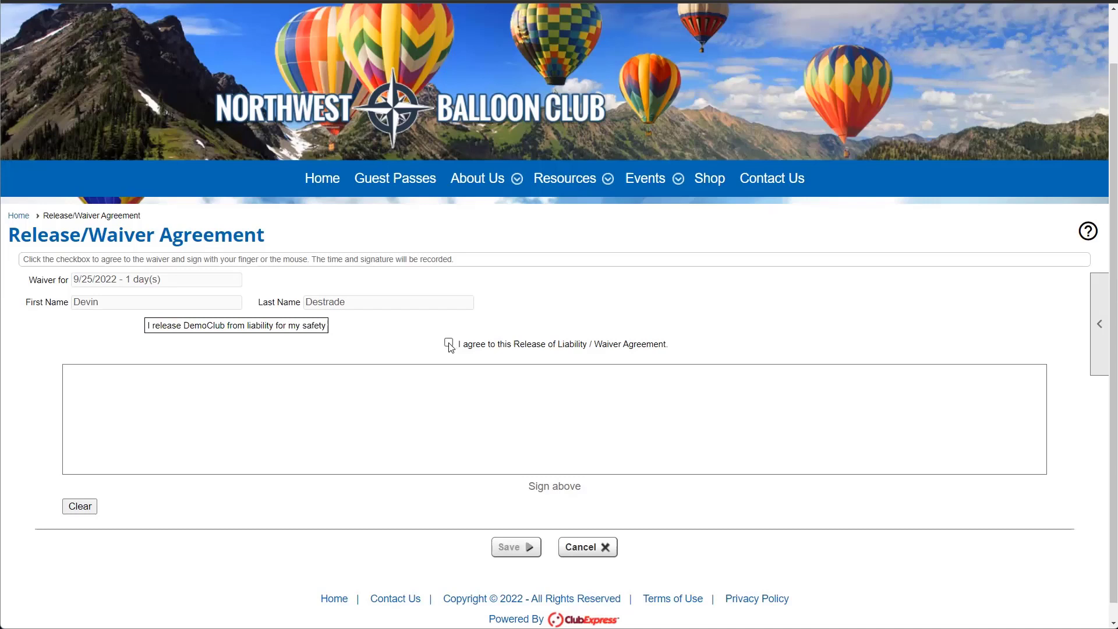
{"action": "double_click", "coordinate": [521, 345]}
{"action": "left_click_drag", "start_coordinate": [618, 349], "coordinate": [655, 344]}
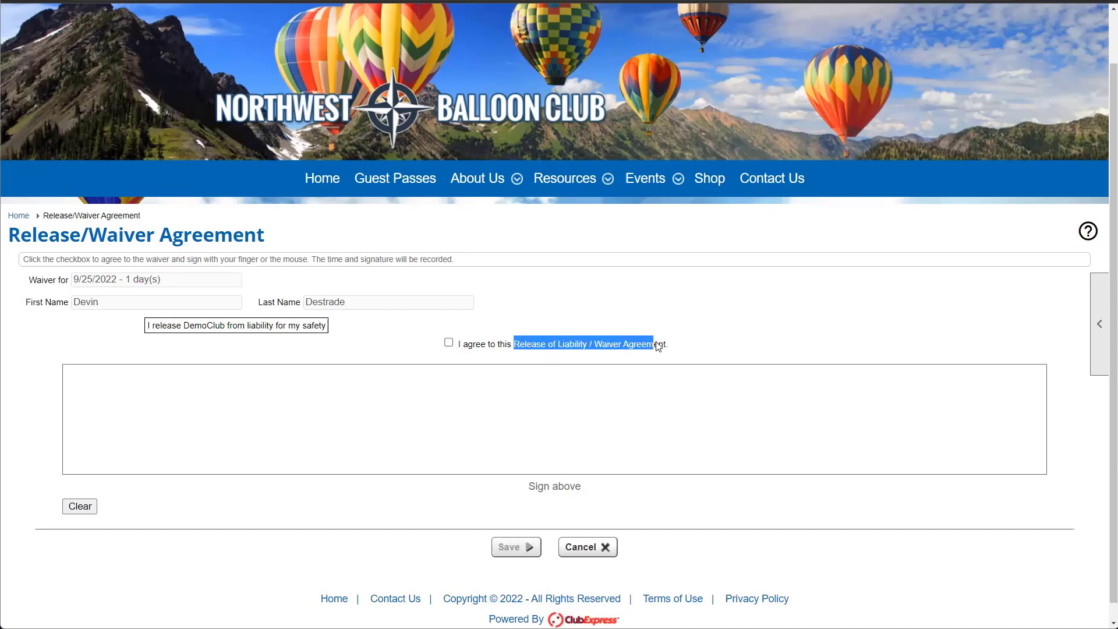
{"action": "left_click", "coordinate": [448, 342]}
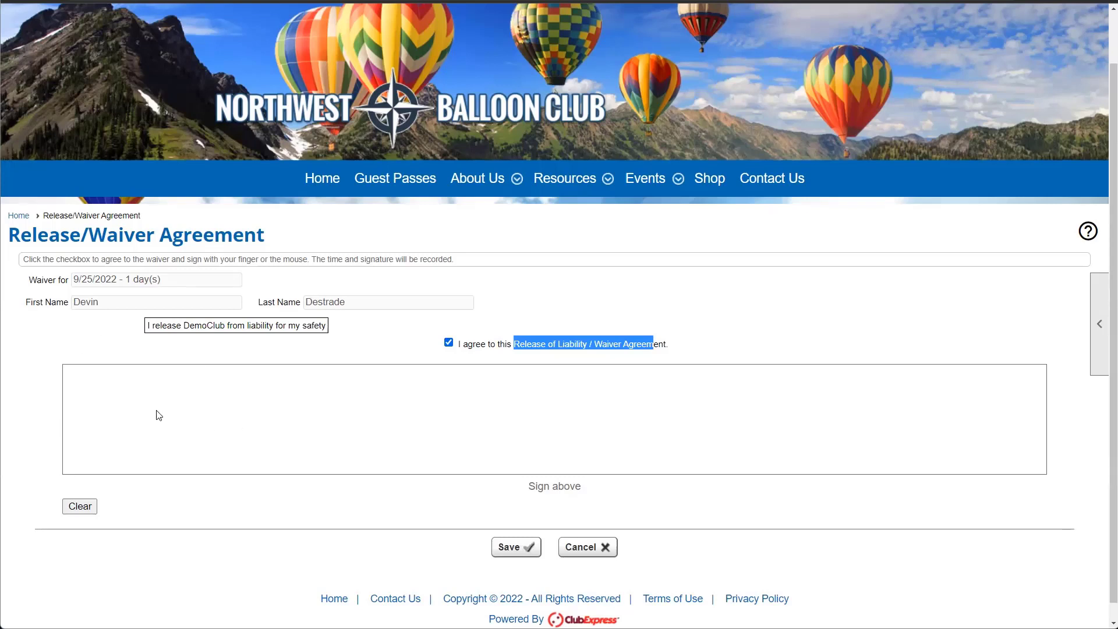
Sign the waiver with a freehand signature across the signature box, save it and dismiss the message
{"action": "mouse_move", "coordinate": [136, 395]}
{"action": "left_mouse_down"}
{"action": "mouse_move", "coordinate": [182, 394]}
{"action": "mouse_move", "coordinate": [337, 443]}
{"action": "mouse_move", "coordinate": [489, 406]}
{"action": "mouse_move", "coordinate": [659, 435]}
{"action": "left_mouse_up"}
{"action": "mouse_move", "coordinate": [595, 465]}
{"action": "left_mouse_down"}
{"action": "mouse_move", "coordinate": [853, 390]}
{"action": "mouse_move", "coordinate": [947, 404]}
{"action": "left_mouse_up"}
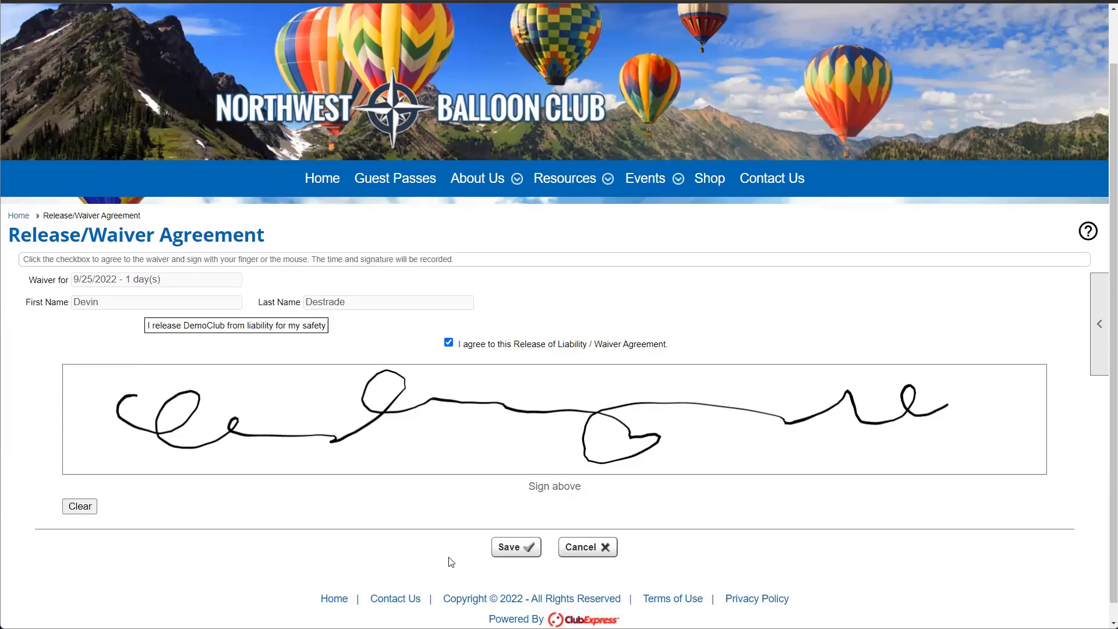
{"action": "left_click", "coordinate": [530, 555]}
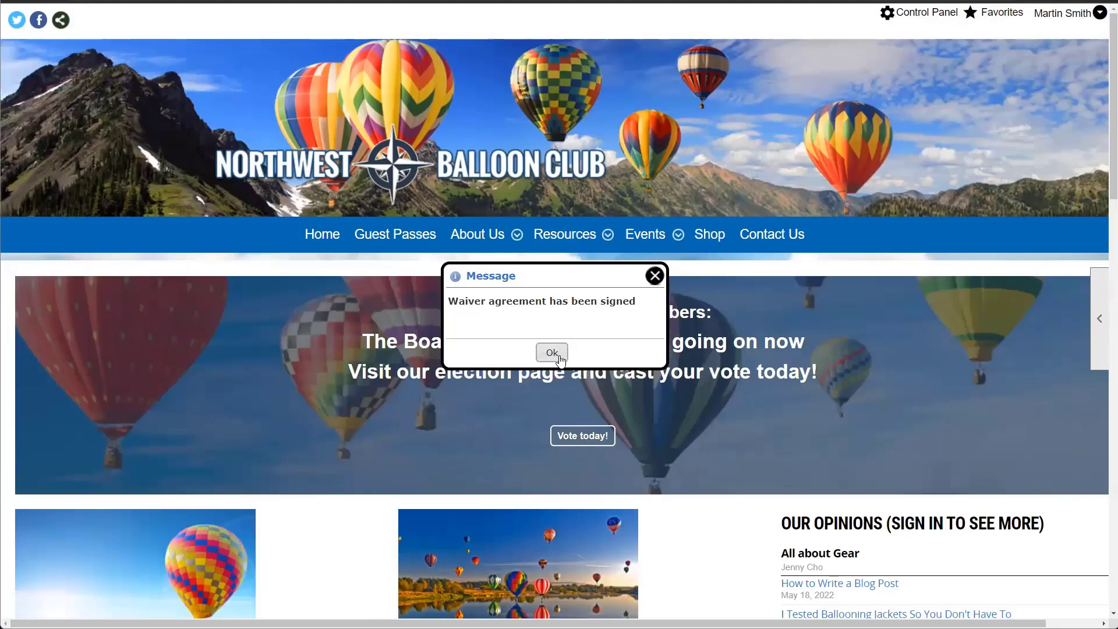
{"action": "left_click", "coordinate": [551, 353]}
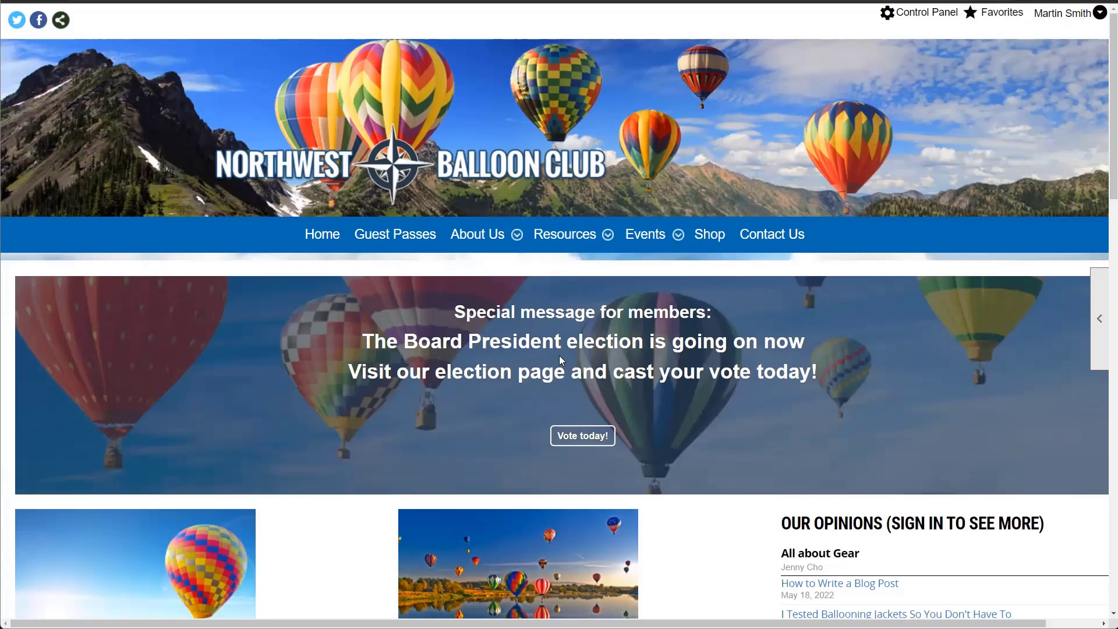
Open the System Email Manager from the Control Panel's communications settings and search the page for "guest"
{"action": "left_click", "coordinate": [903, 15]}
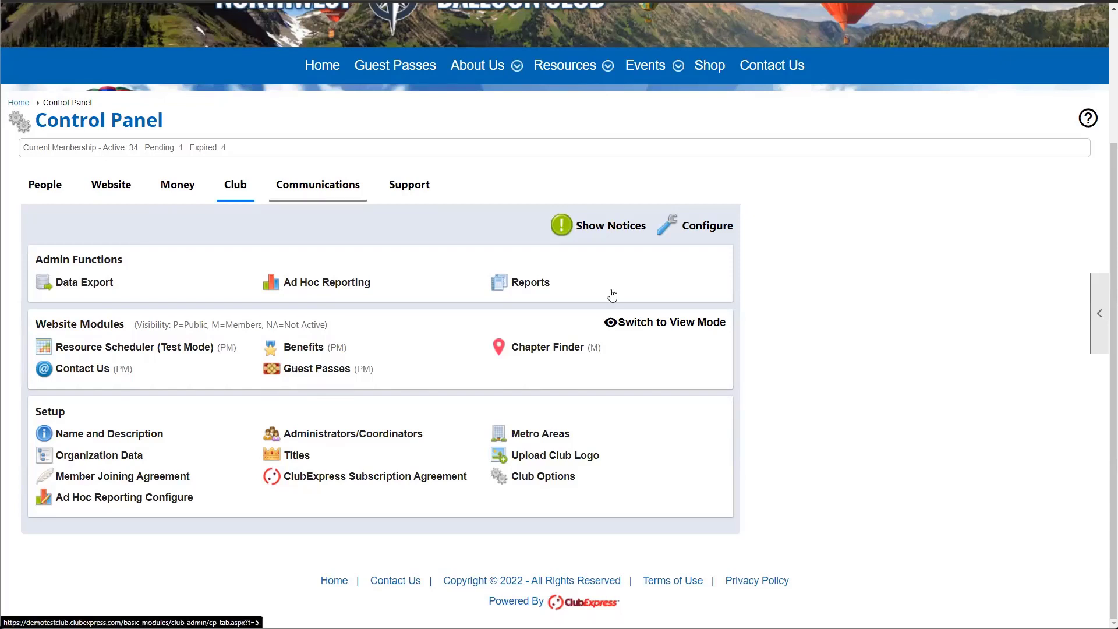
{"action": "left_click", "coordinate": [319, 195]}
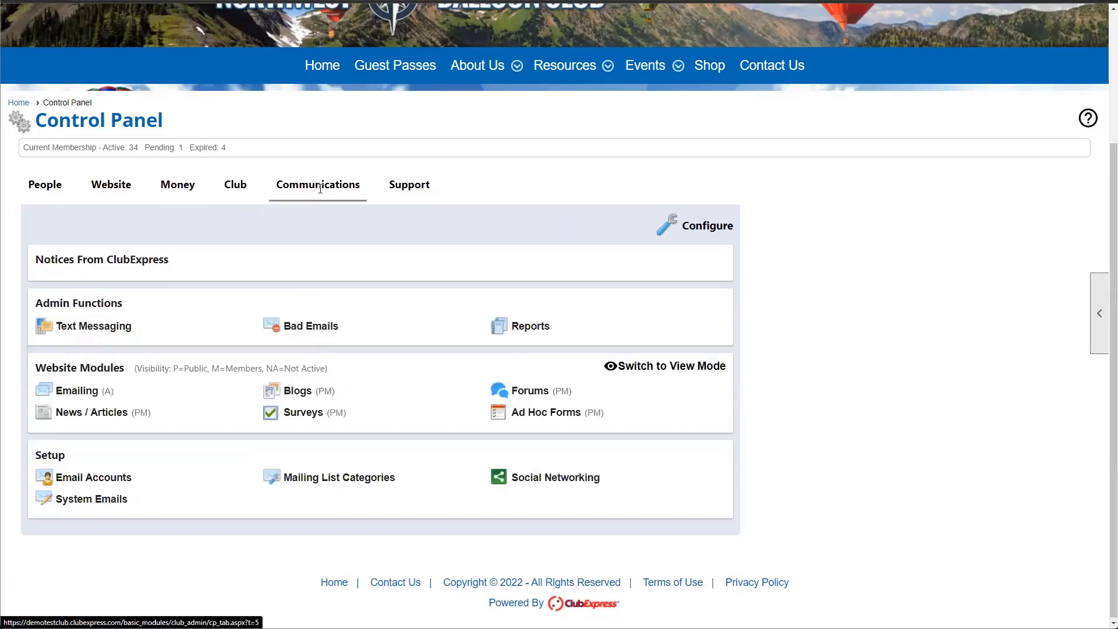
{"action": "left_click", "coordinate": [101, 499]}
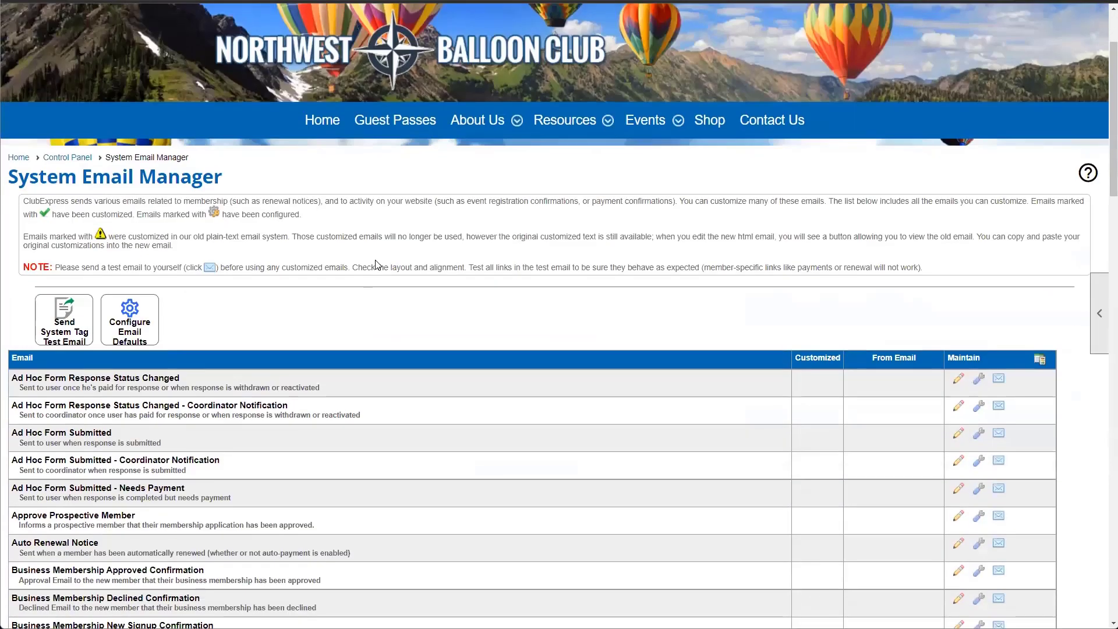
{"action": "key", "text": "ctrl+f"}
{"action": "type", "text": "guest"}
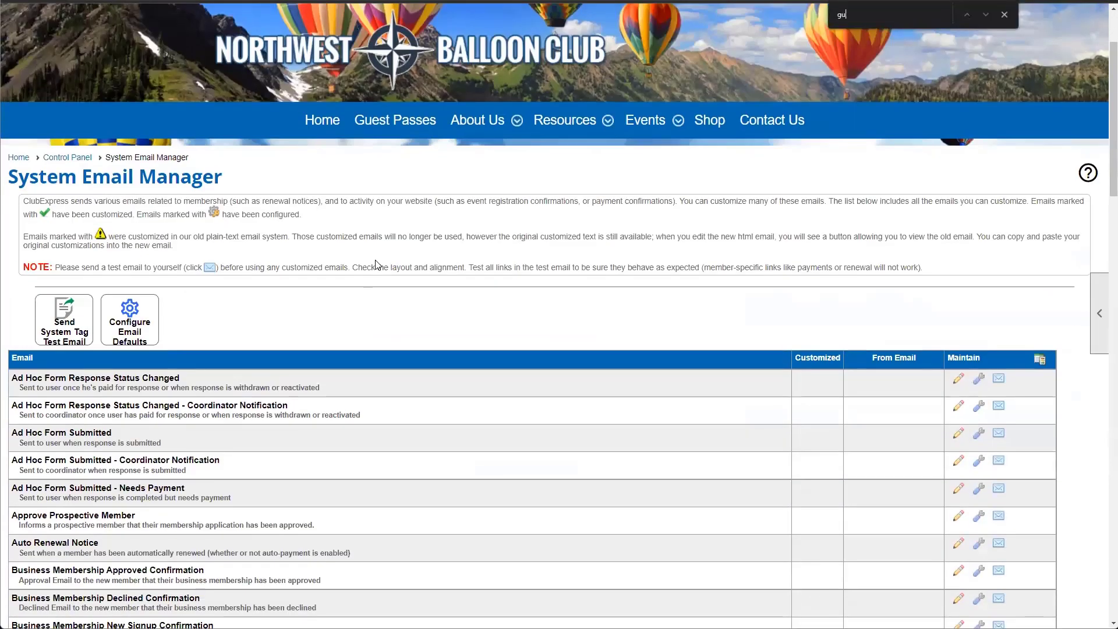
{"action": "key", "text": "BackSpace"}
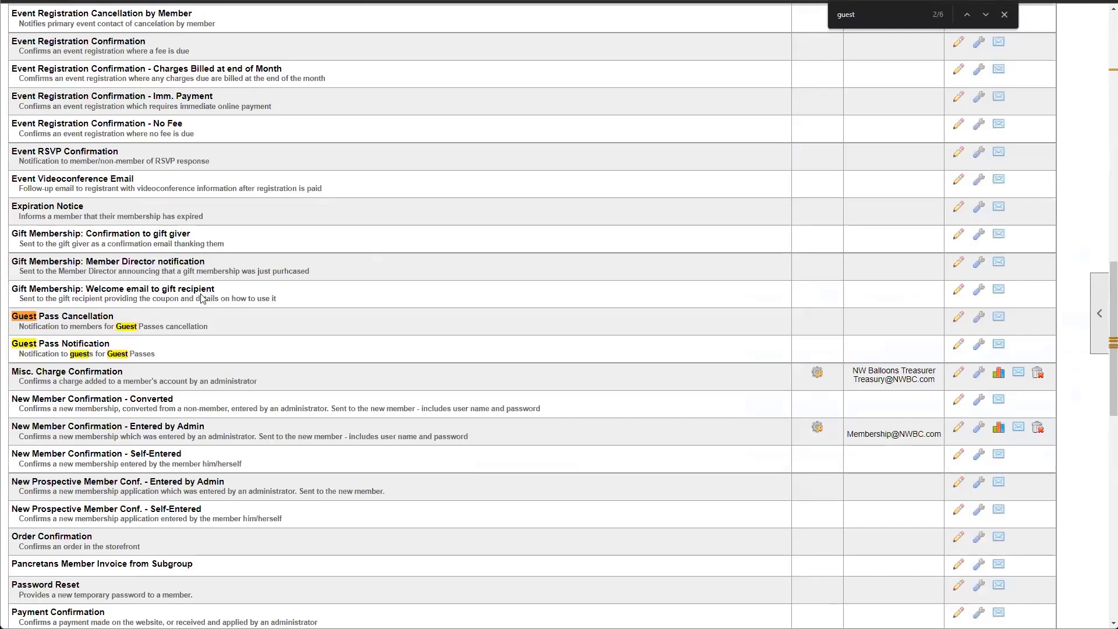
Examine the Guest Pass Cancellation and Guest Pass Notification entries in the system email list
{"action": "left_click_drag", "start_coordinate": [118, 334], "coordinate": [44, 330]}
{"action": "left_click", "coordinate": [40, 320]}
{"action": "triple_click", "coordinate": [38, 321]}
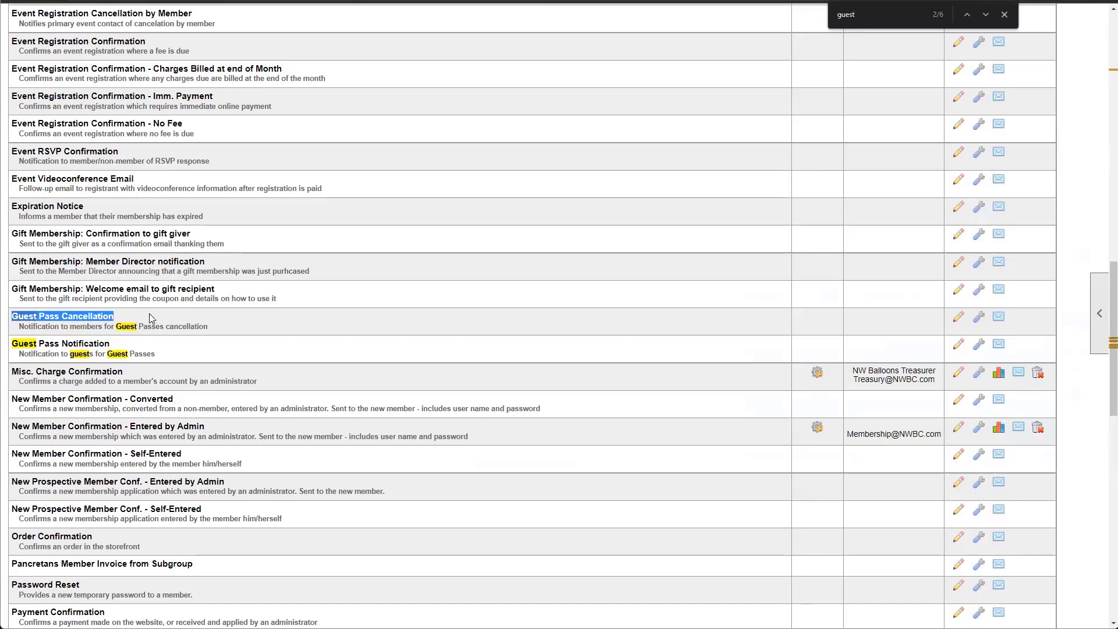
{"action": "left_click", "coordinate": [233, 348]}
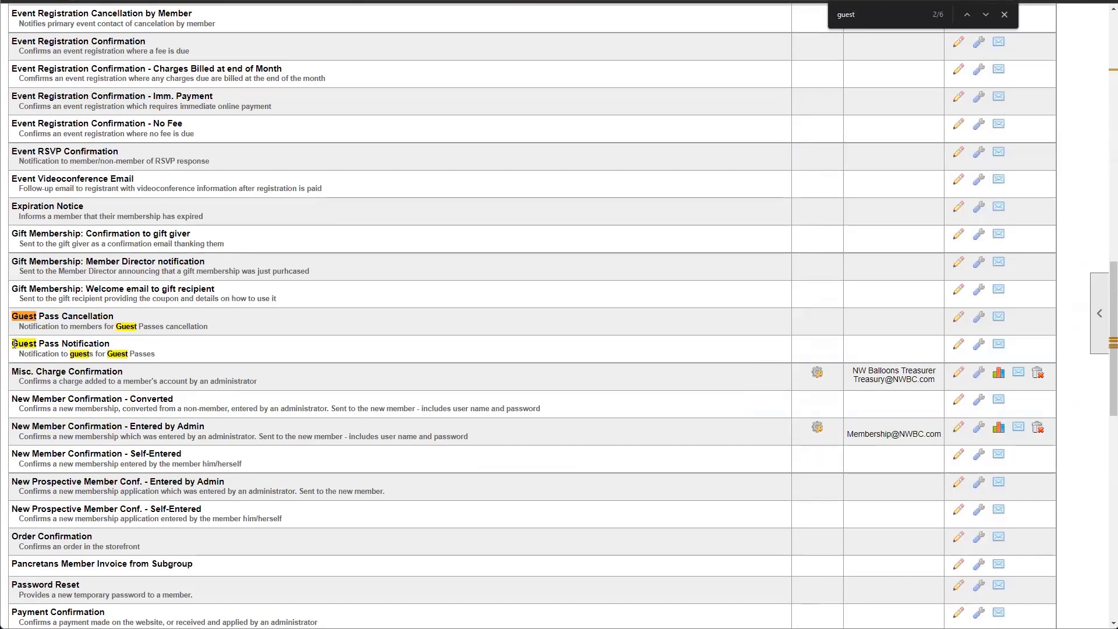
{"action": "left_click_drag", "start_coordinate": [14, 343], "coordinate": [125, 345]}
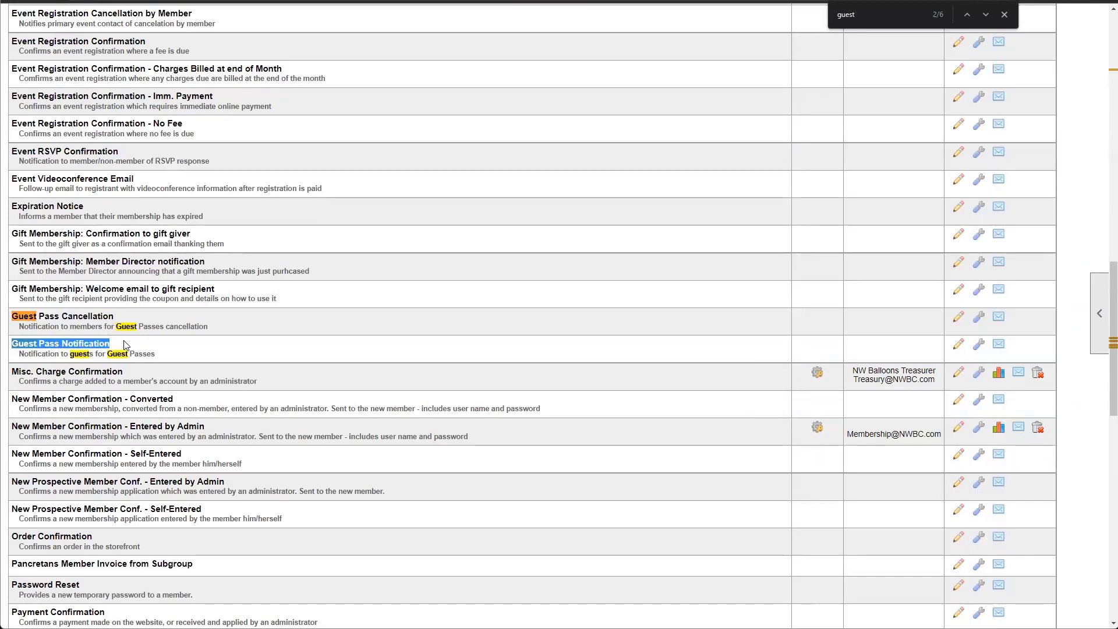
{"action": "left_click", "coordinate": [125, 346]}
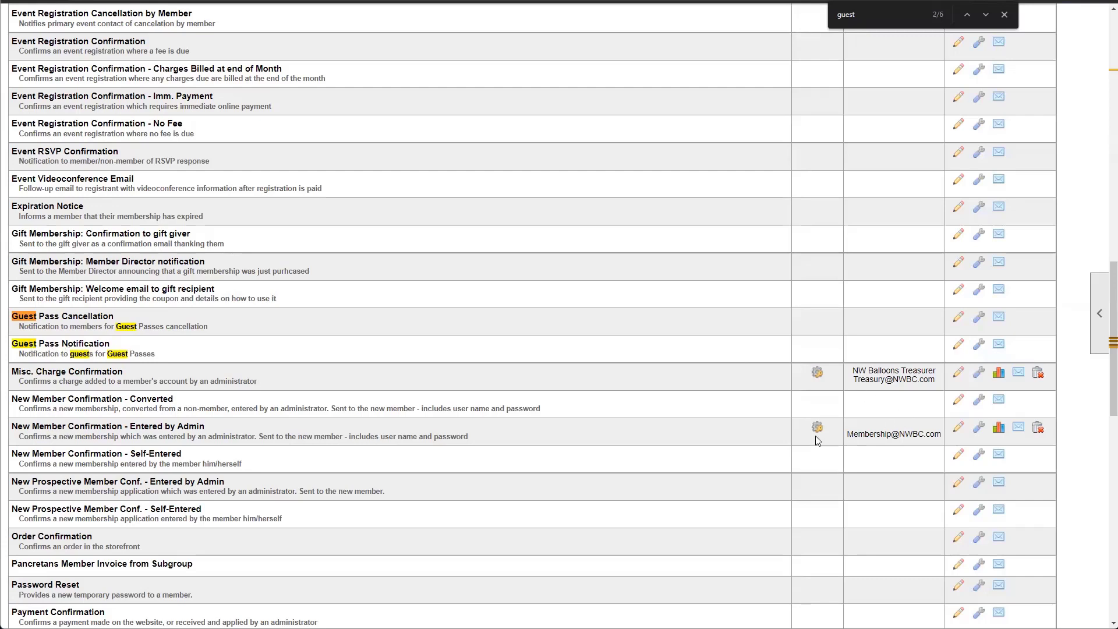
Try adding "Swimming Pool" before "Guest Pass" in the Guest Pass Notification email, review the contact name tag and close the editor without saving
{"action": "left_click", "coordinate": [958, 347]}
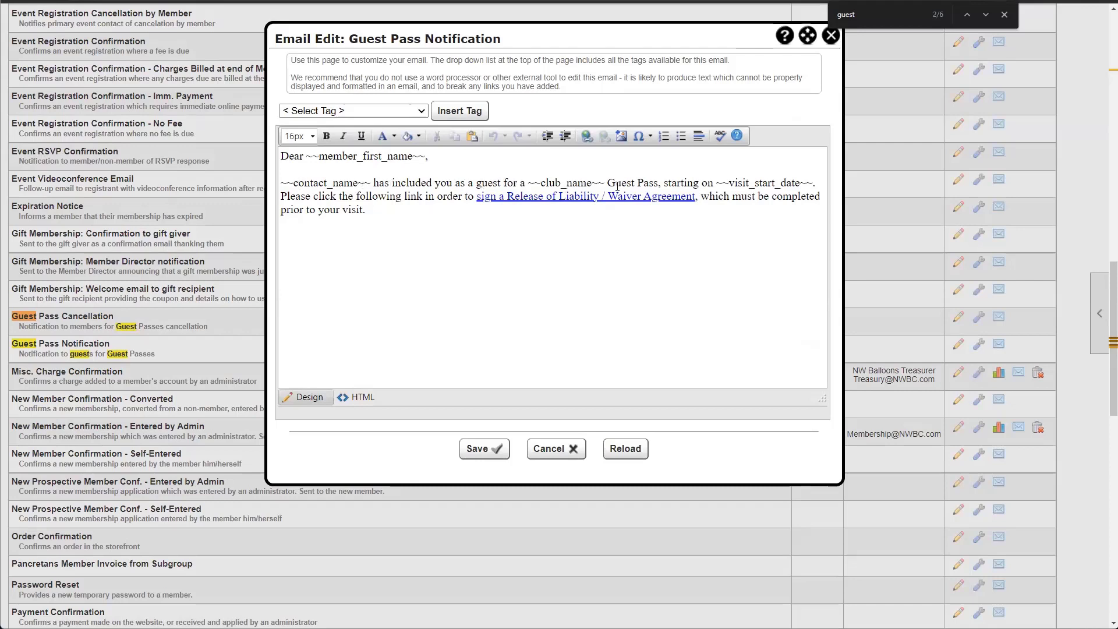
{"action": "left_click_drag", "start_coordinate": [658, 183], "coordinate": [611, 184]}
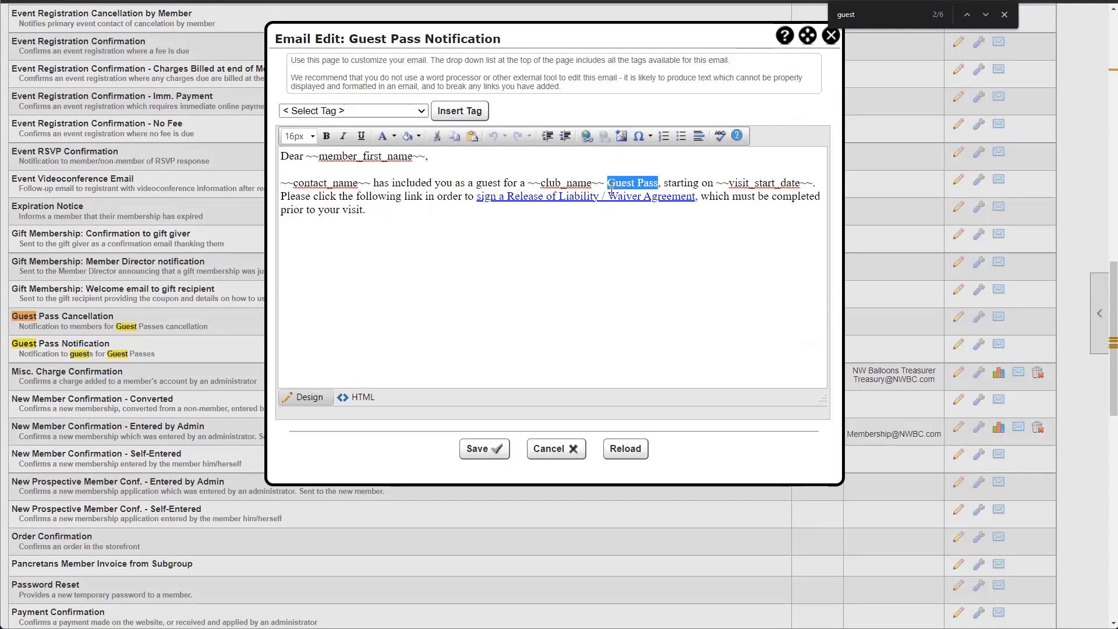
{"action": "left_click", "coordinate": [619, 222]}
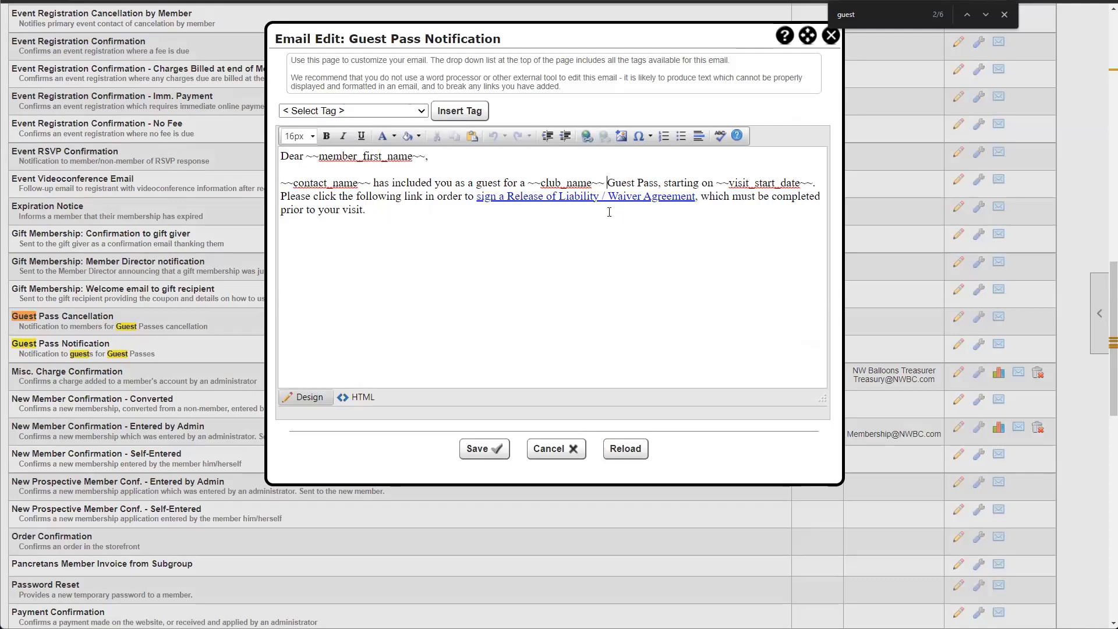
{"action": "type", "text": "Swimming "}
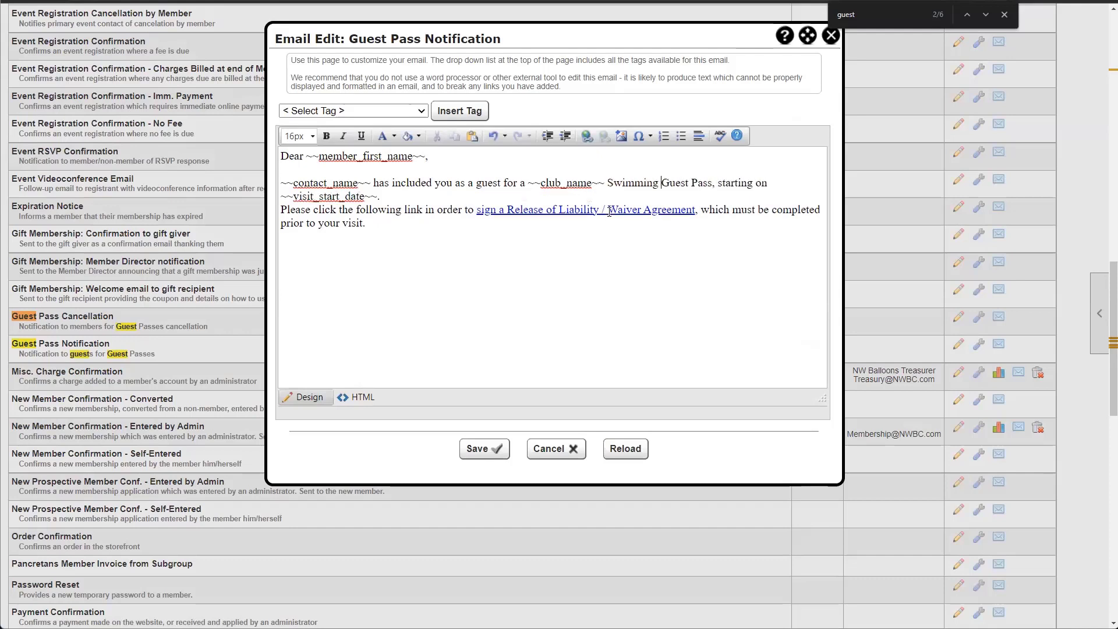
{"action": "type", "text": "Pool"}
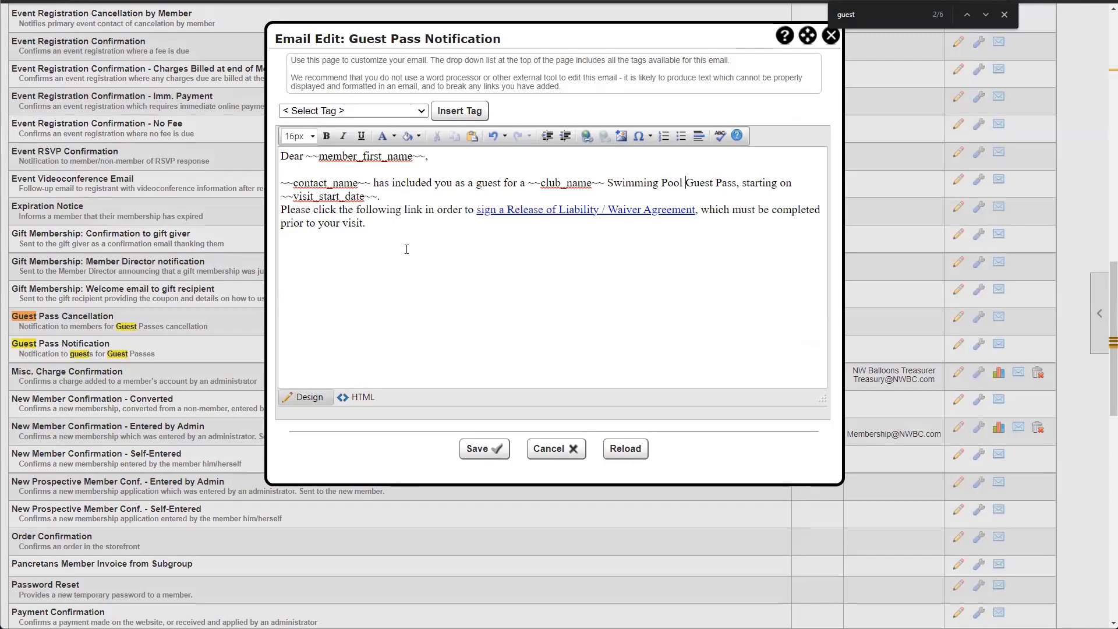
{"action": "left_click", "coordinate": [404, 230]}
{"action": "left_click_drag", "start_coordinate": [281, 183], "coordinate": [372, 183]}
{"action": "left_click", "coordinate": [416, 192]}
{"action": "left_click", "coordinate": [832, 35]}
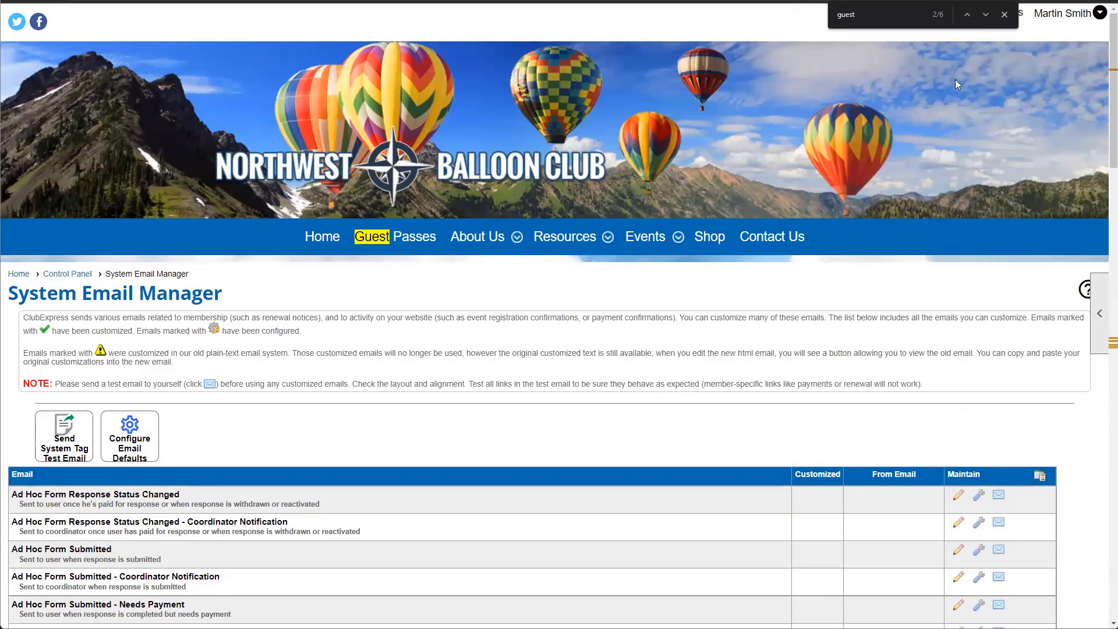
Close the page search and return to the club functions in the Control Panel
{"action": "left_click", "coordinate": [1005, 15]}
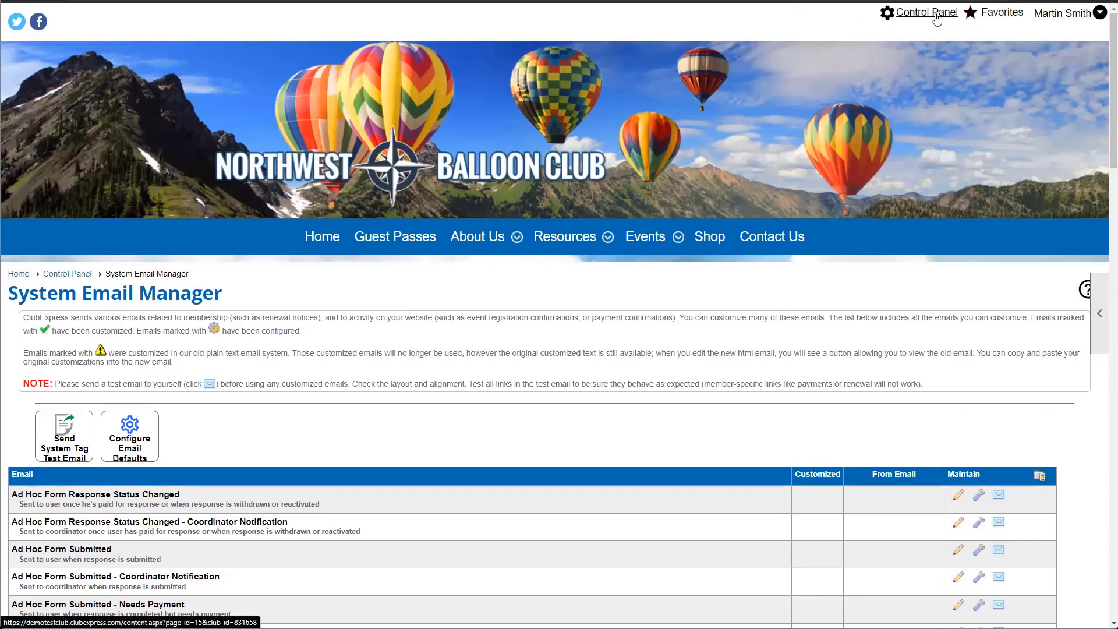
{"action": "left_click", "coordinate": [936, 13]}
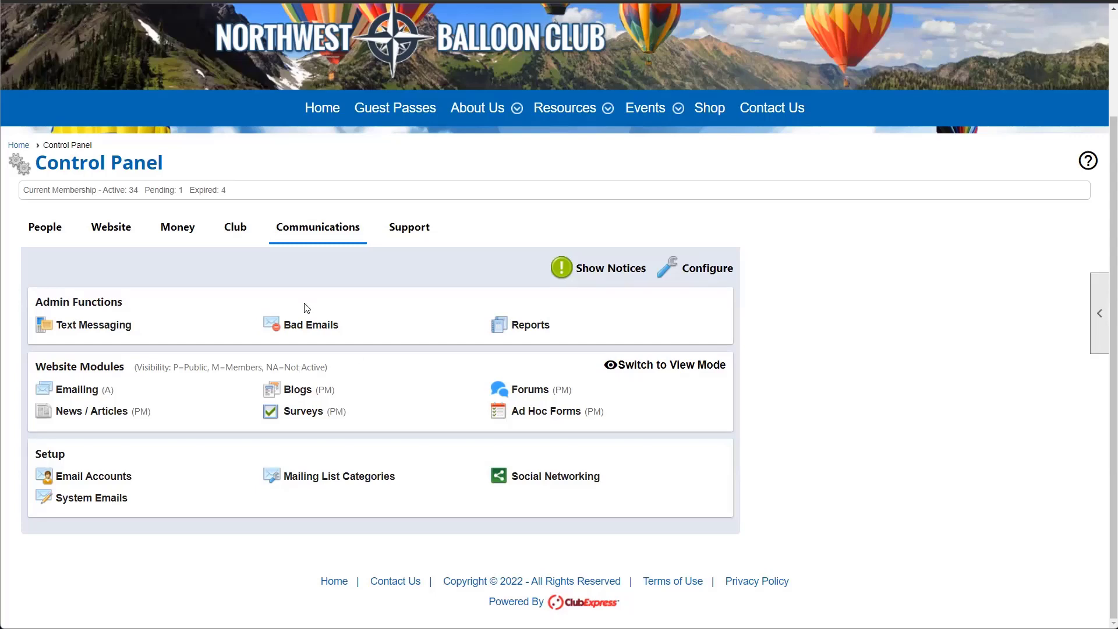
{"action": "left_click", "coordinate": [221, 229]}
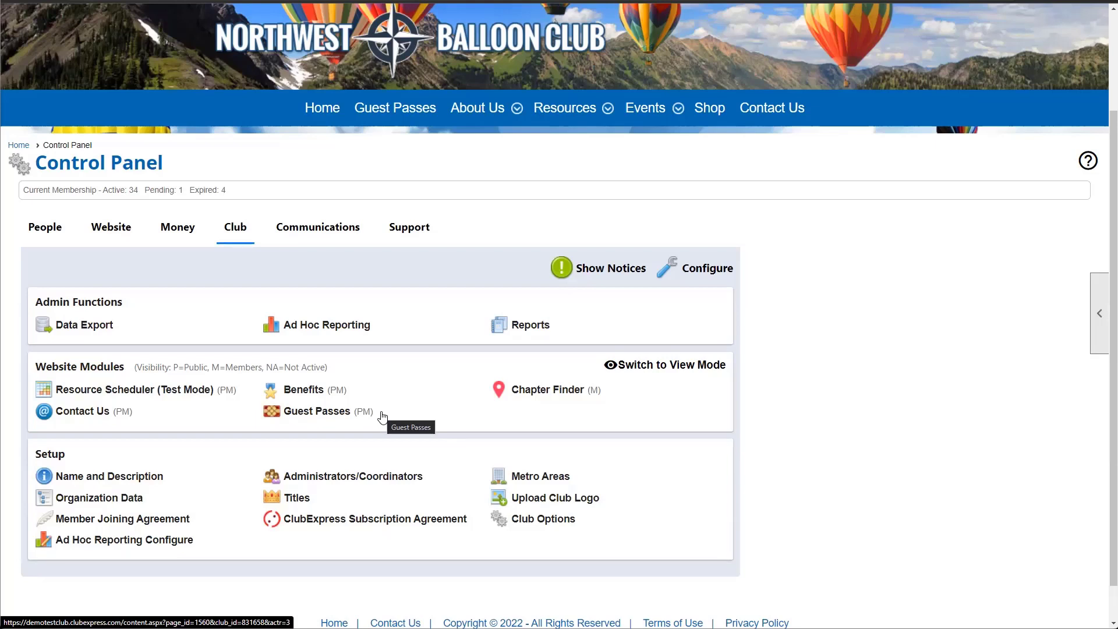
Open the Guest Passes module and start a new guest pass with a start date of 09/22/2022
{"action": "left_click", "coordinate": [345, 413]}
{"action": "scroll", "coordinate": [407, 425], "scroll_direction": "down", "scroll_amount": 3}
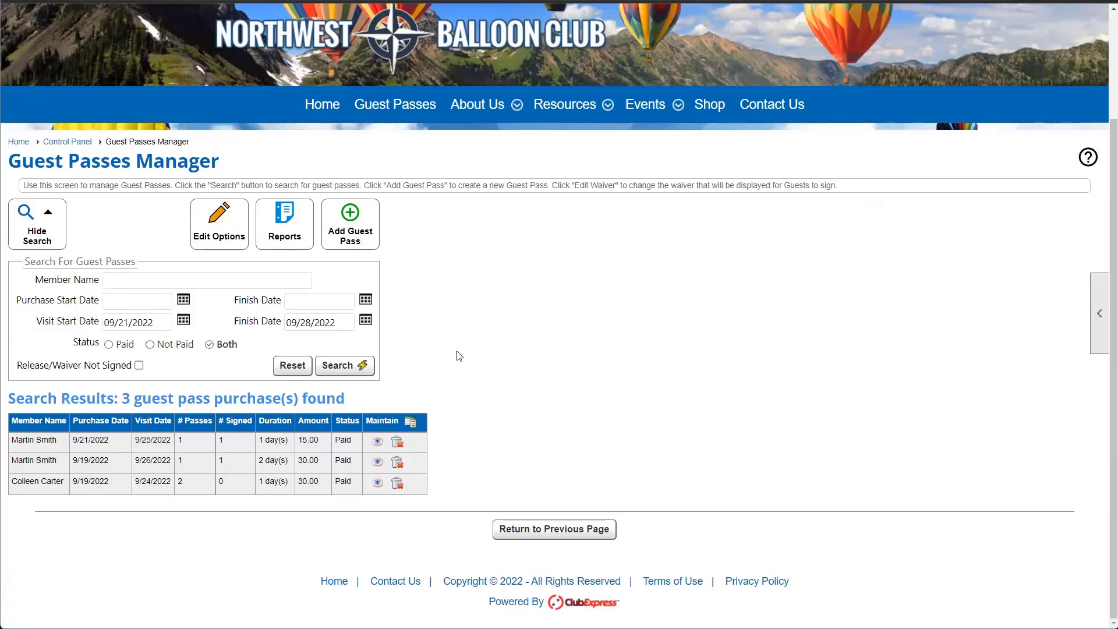
{"action": "left_click", "coordinate": [349, 216]}
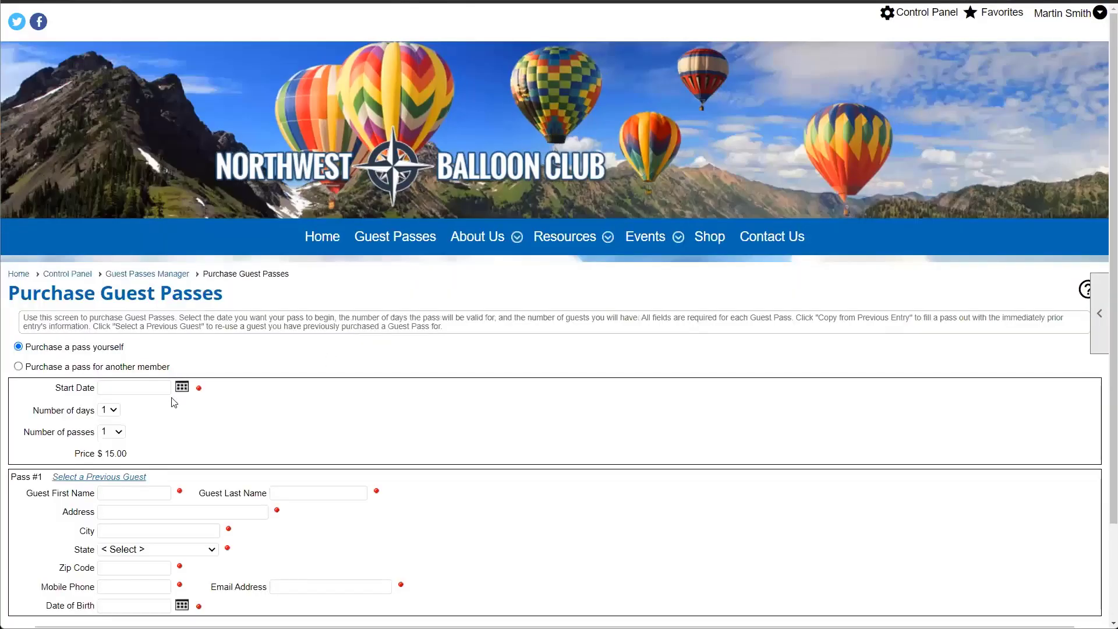
{"action": "left_click", "coordinate": [182, 386]}
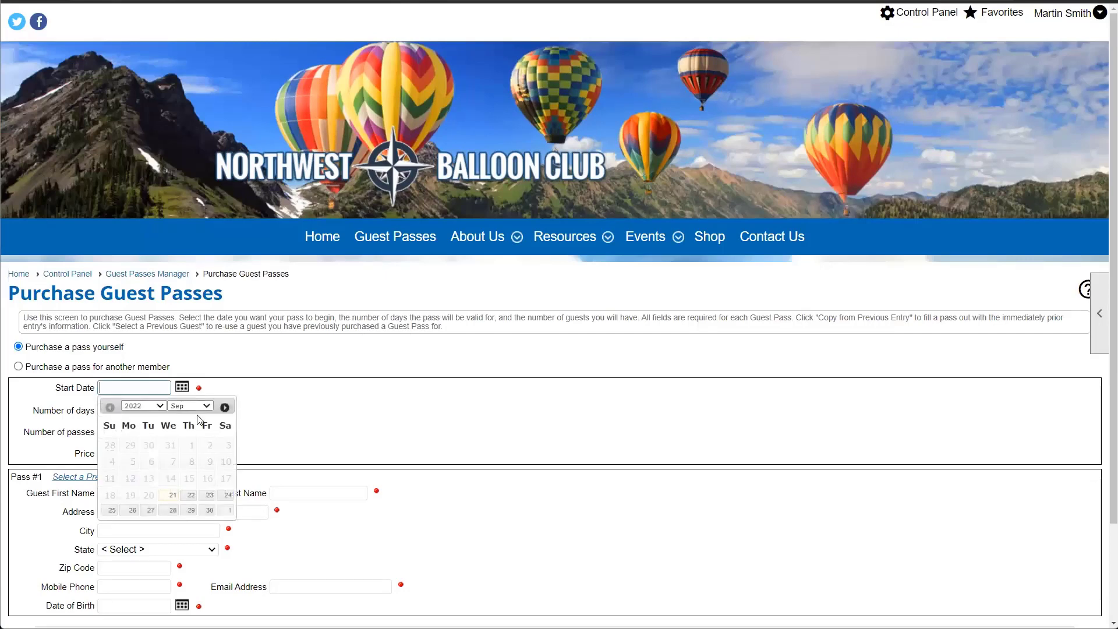
{"action": "scroll", "coordinate": [181, 436], "scroll_direction": "down", "scroll_amount": 1}
{"action": "left_click", "coordinate": [191, 437]}
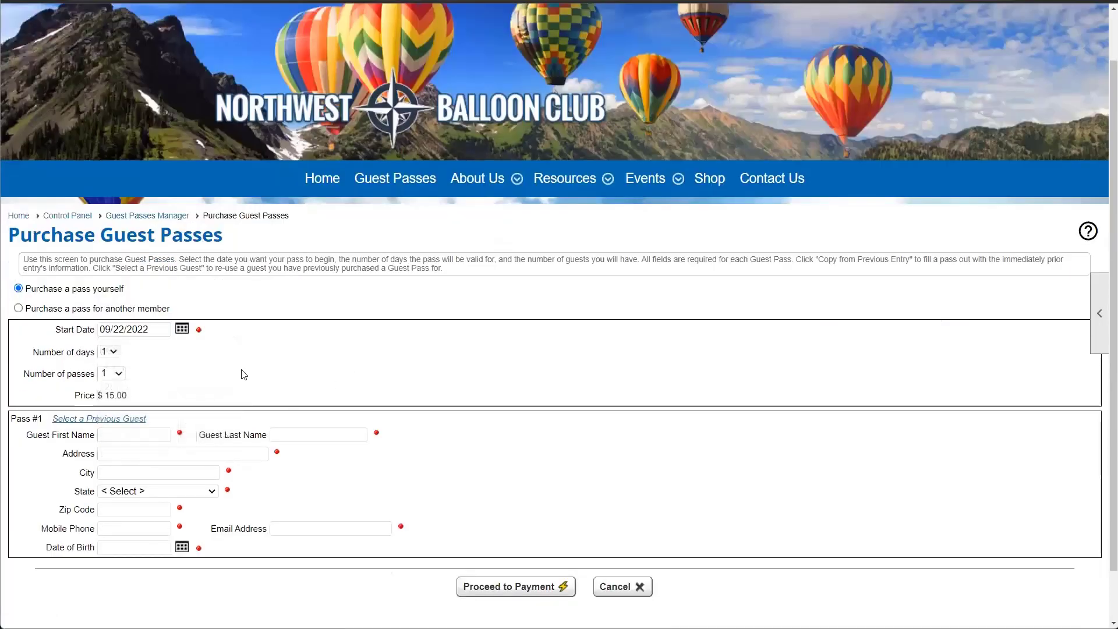
Fill in Pass #1 with the details of a previous guest
{"action": "scroll", "coordinate": [242, 374], "scroll_direction": "down", "scroll_amount": 1}
{"action": "left_click", "coordinate": [129, 365]}
{"action": "left_click", "coordinate": [634, 205]}
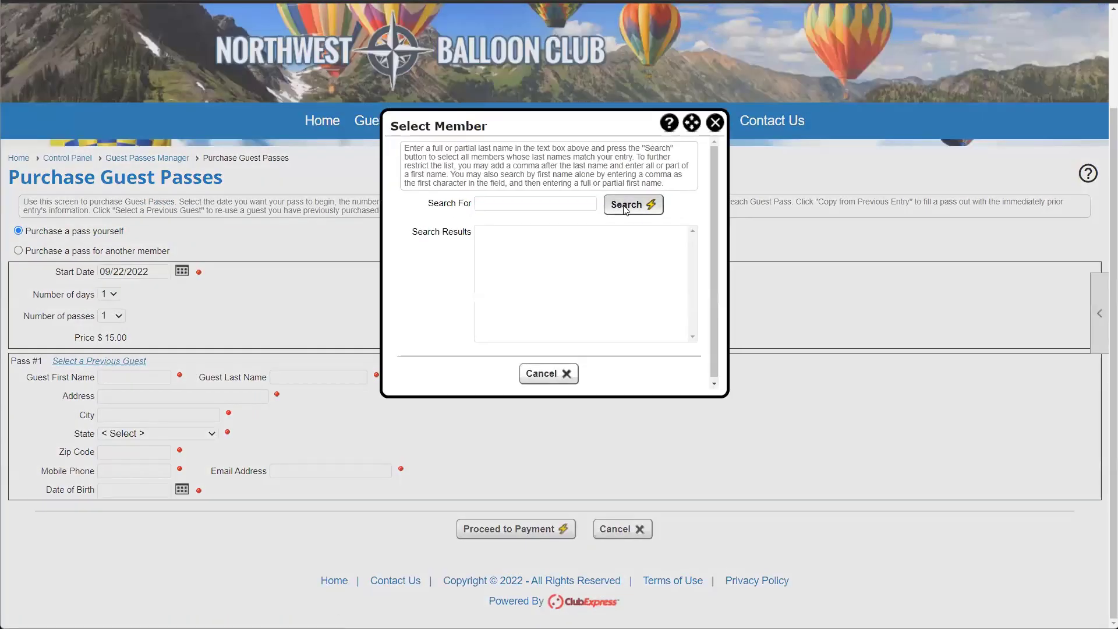
{"action": "left_click", "coordinate": [510, 381]}
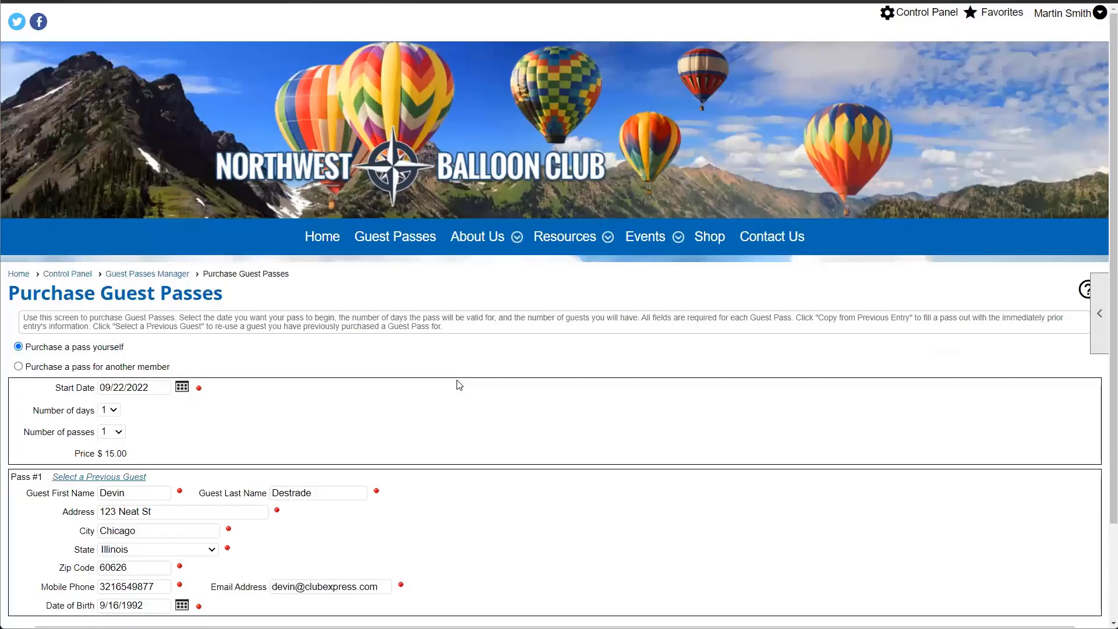
Proceed to payment and pay for the guest pass with Cash (to club)
{"action": "scroll", "coordinate": [458, 383], "scroll_direction": "down", "scroll_amount": 2}
{"action": "left_click", "coordinate": [525, 531]}
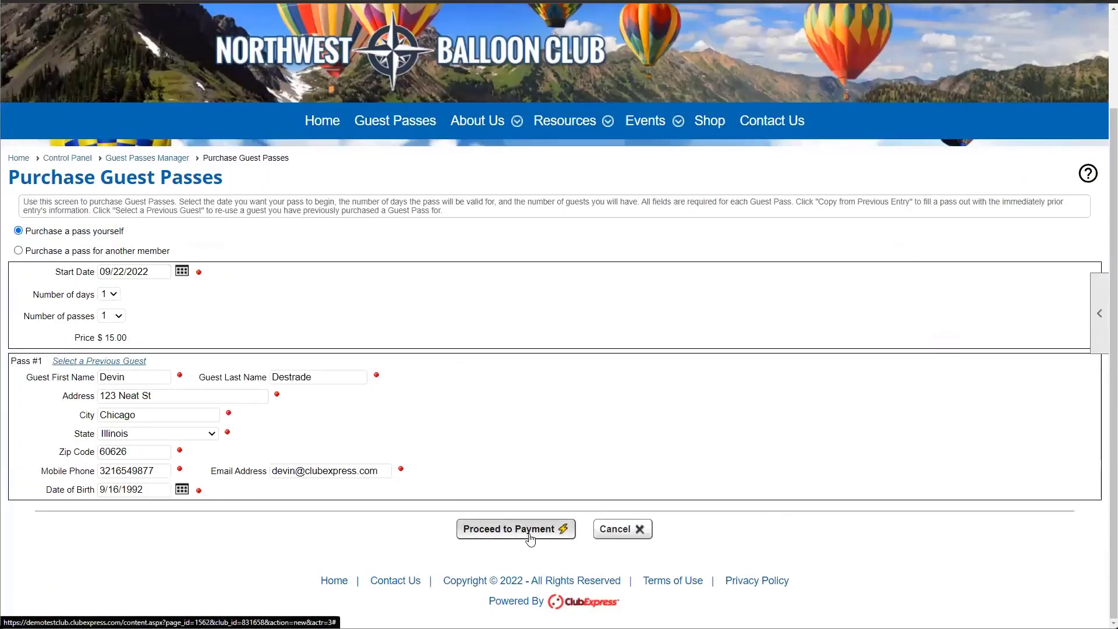
{"action": "scroll", "coordinate": [215, 412], "scroll_direction": "down", "scroll_amount": 3}
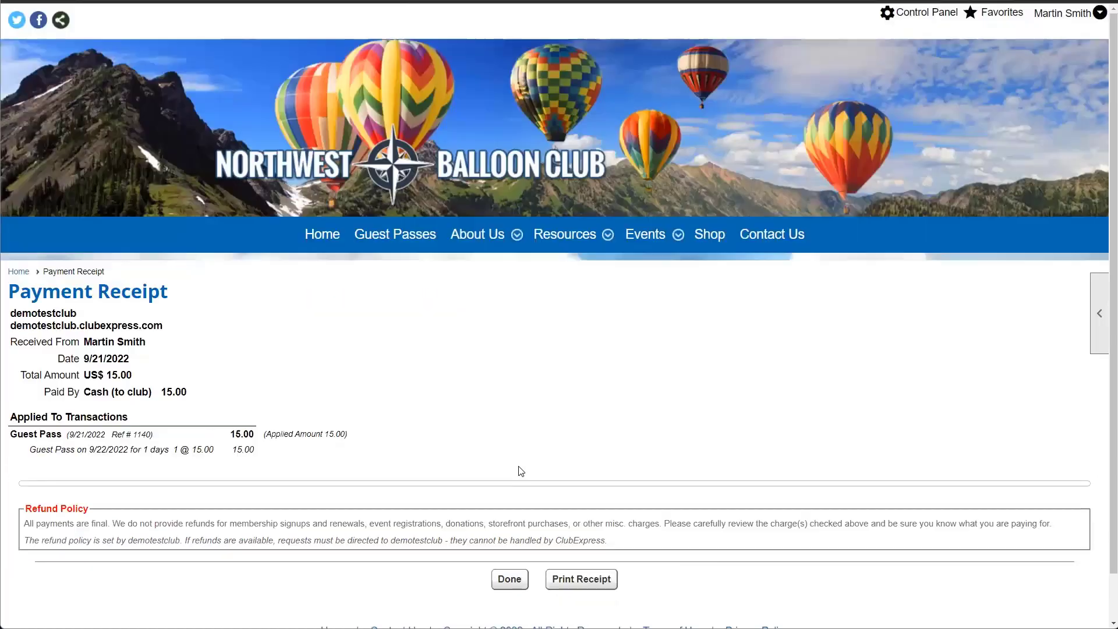
{"action": "scroll", "coordinate": [520, 470], "scroll_direction": "down", "scroll_amount": 1}
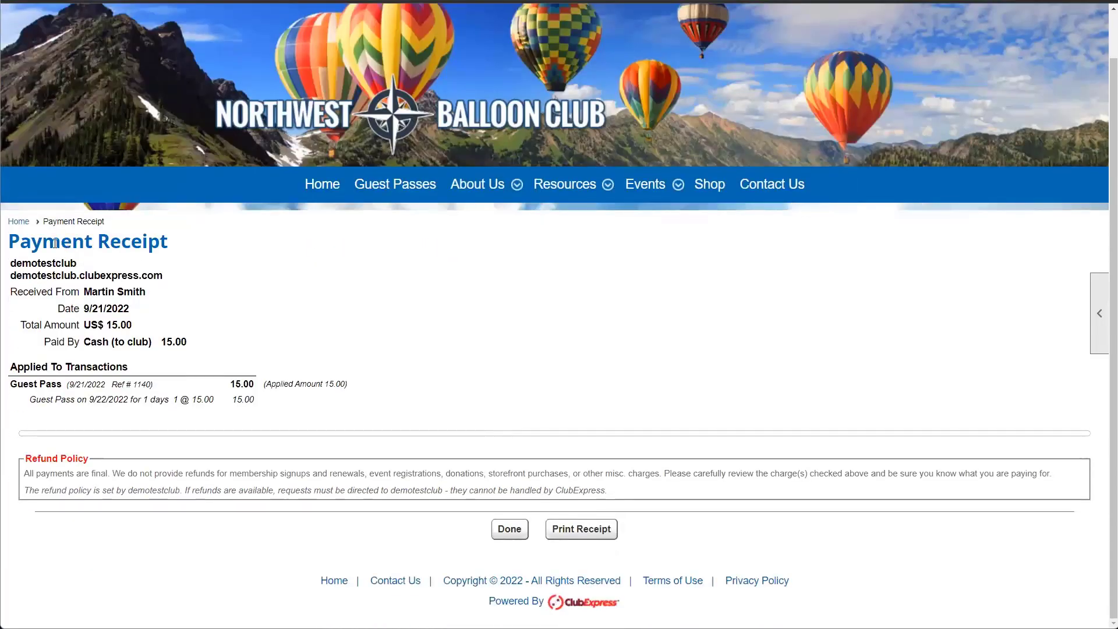
Preview the printable payment receipt without saving it, and finish to return to the Guest Passes Manager
{"action": "left_click", "coordinate": [593, 541]}
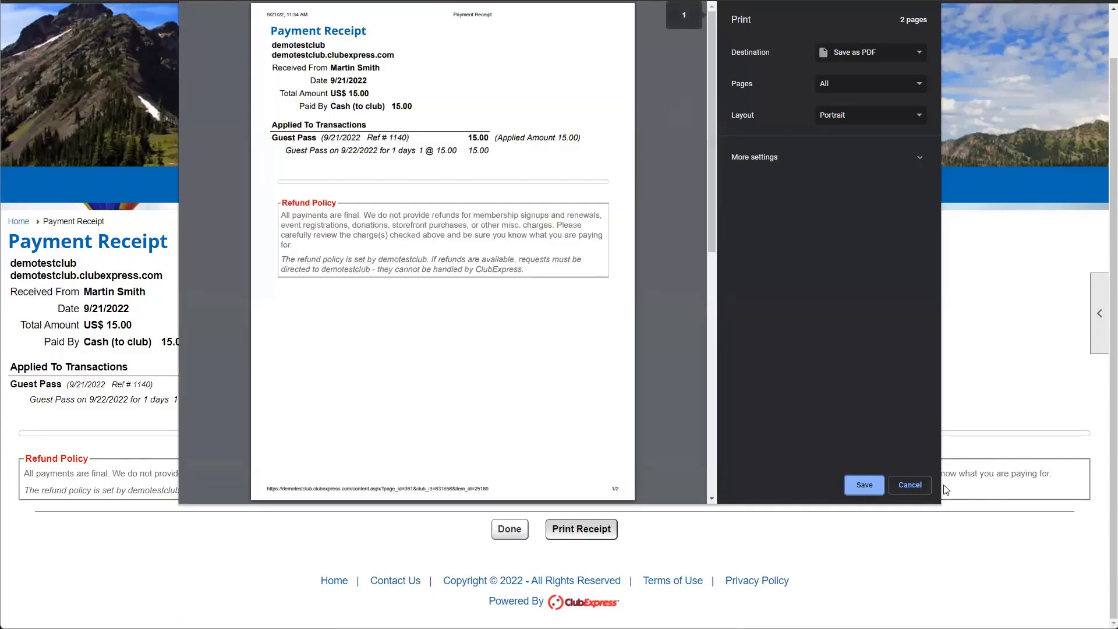
{"action": "left_click", "coordinate": [910, 486]}
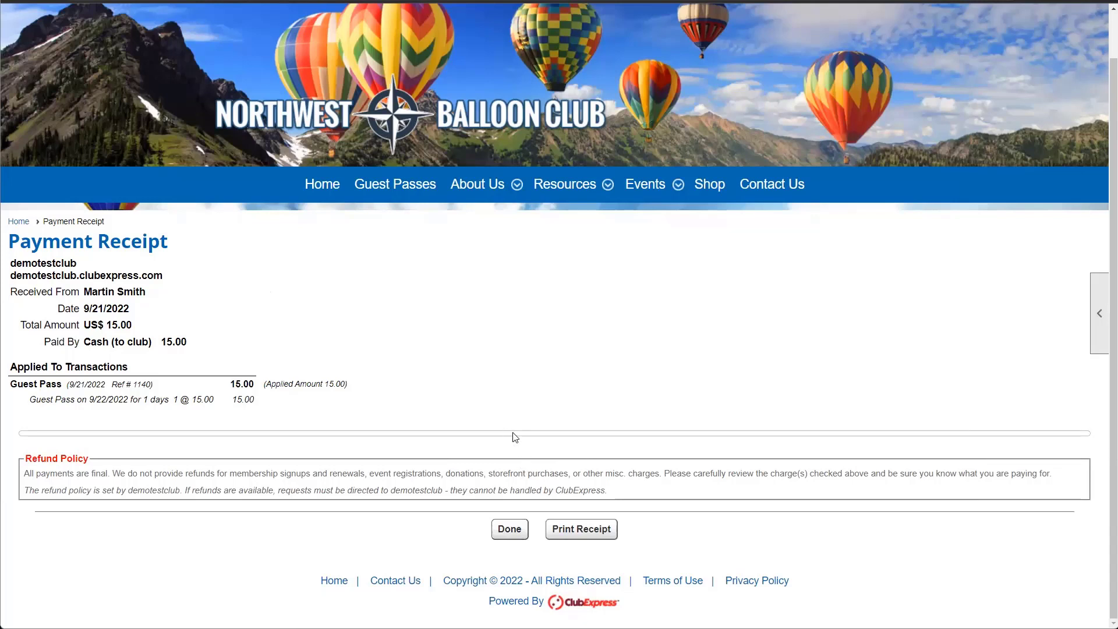
{"action": "left_click", "coordinate": [508, 528]}
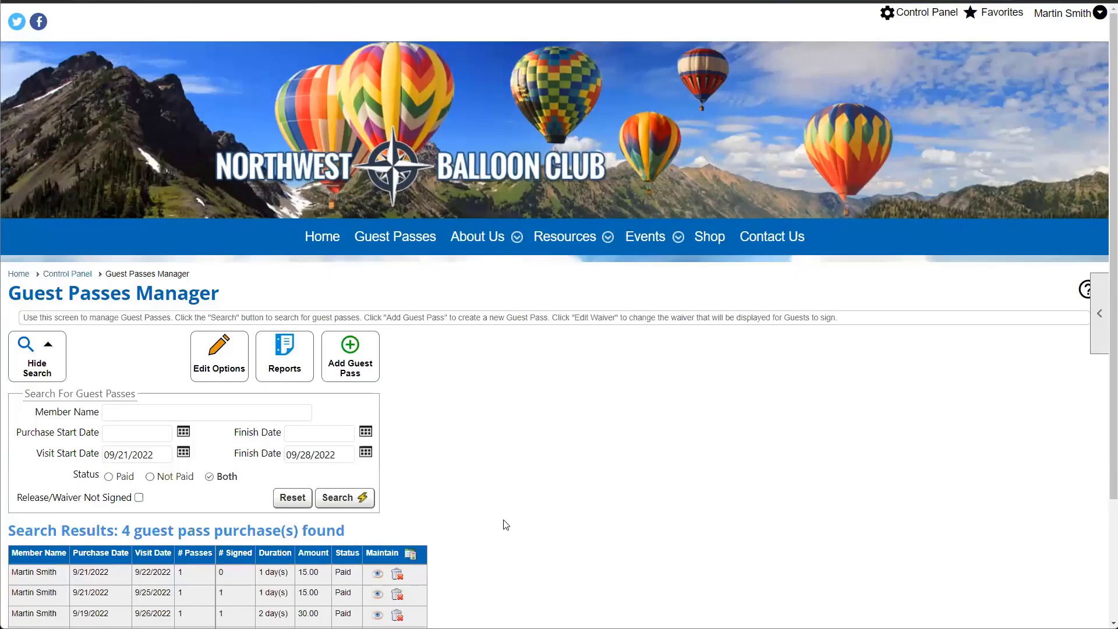
{"action": "scroll", "coordinate": [506, 523], "scroll_direction": "down", "scroll_amount": 1}
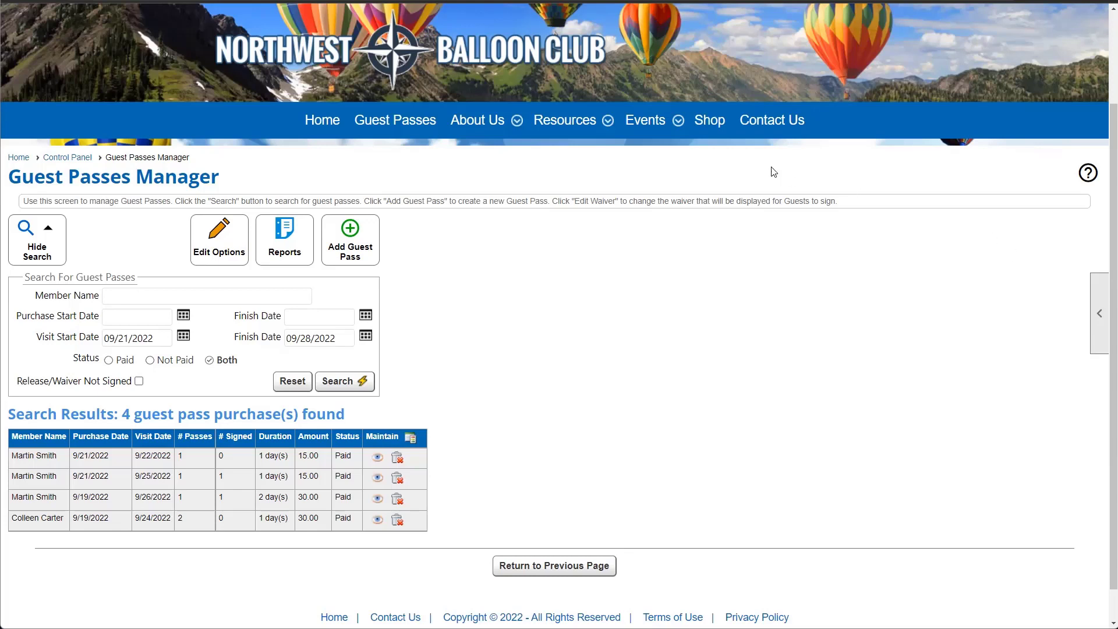
Open the Events Manager from the Control Panel's website functions and search for all events
{"action": "left_click", "coordinate": [82, 157]}
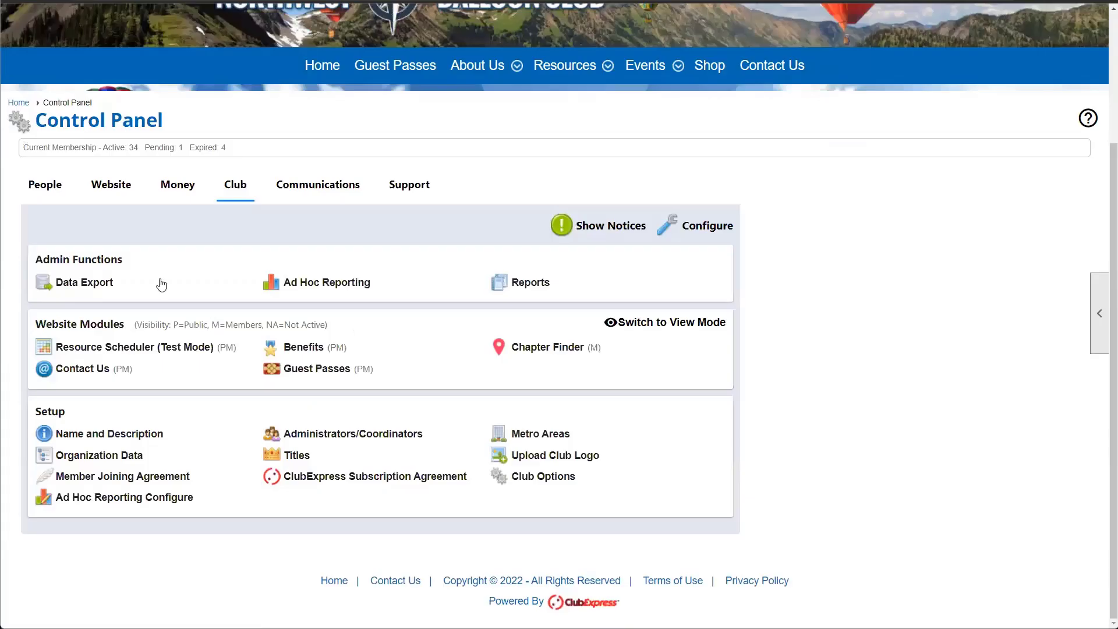
{"action": "left_click", "coordinate": [111, 185]}
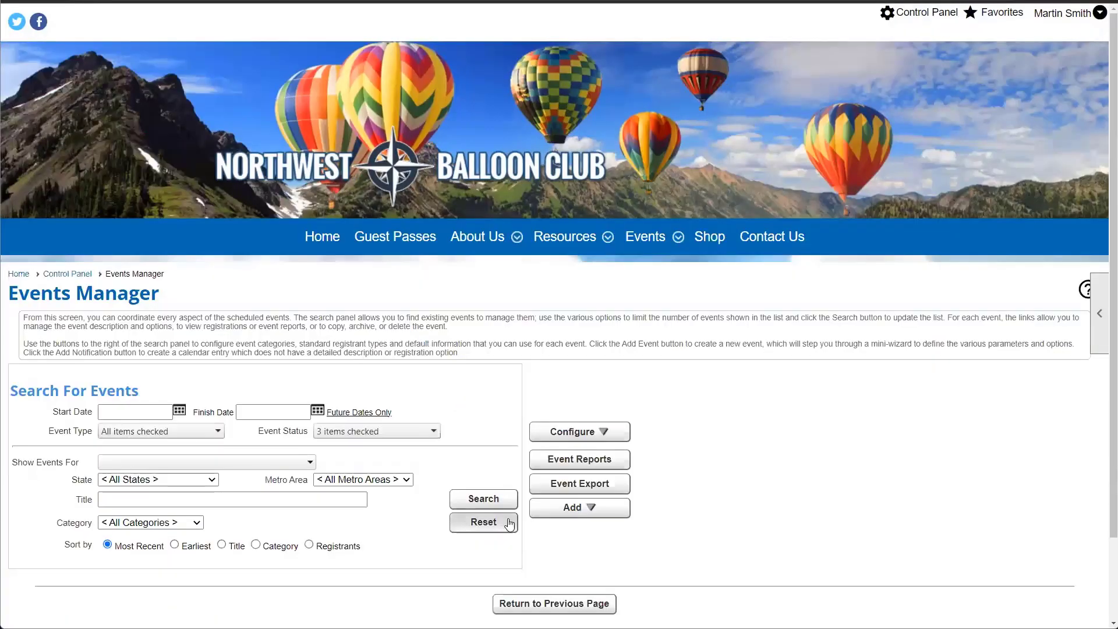
{"action": "left_click", "coordinate": [480, 498]}
{"action": "scroll", "coordinate": [481, 486], "scroll_direction": "down", "scroll_amount": 5}
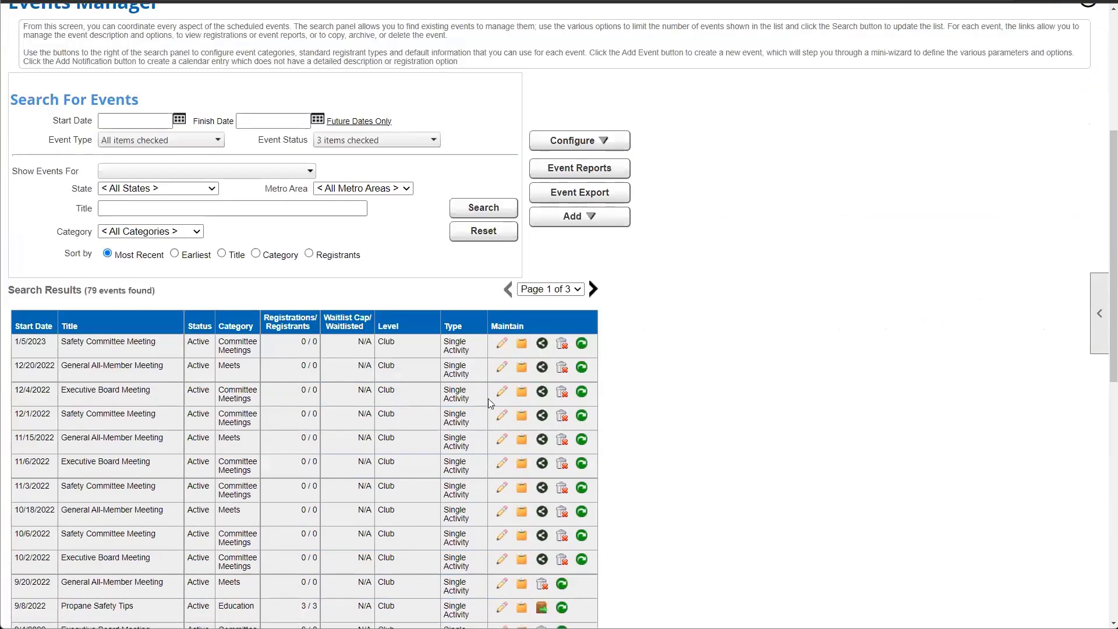
Try to enable "Cancellation and/or release agreement" in the basic info of the 12/20/2022 General All-Member Meeting
{"action": "left_click", "coordinate": [501, 372]}
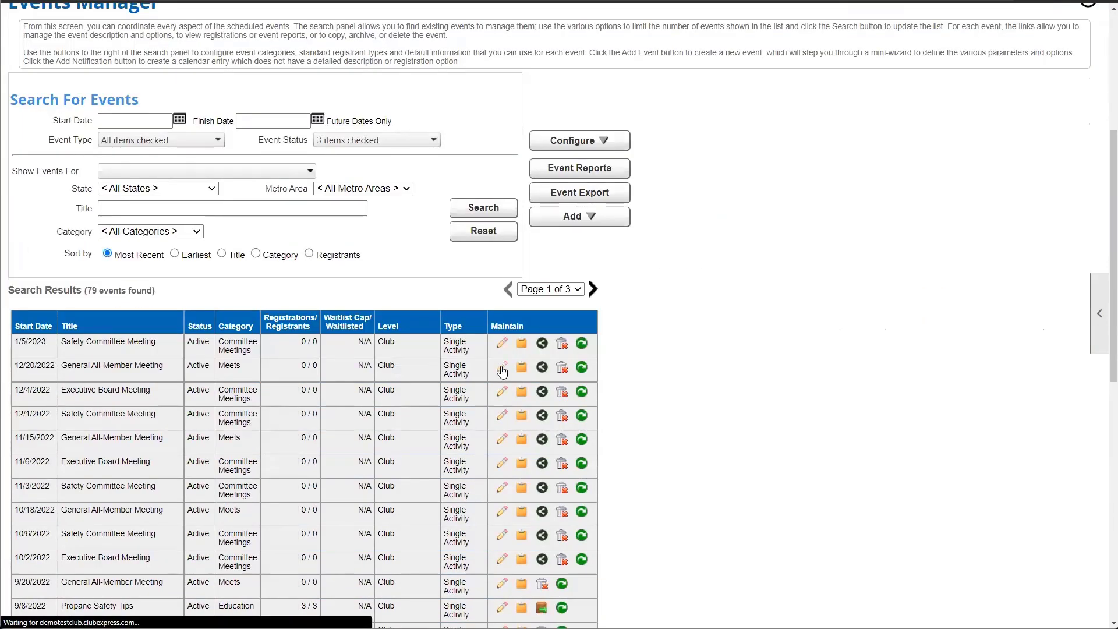
{"action": "scroll", "coordinate": [84, 402], "scroll_direction": "down", "scroll_amount": 3}
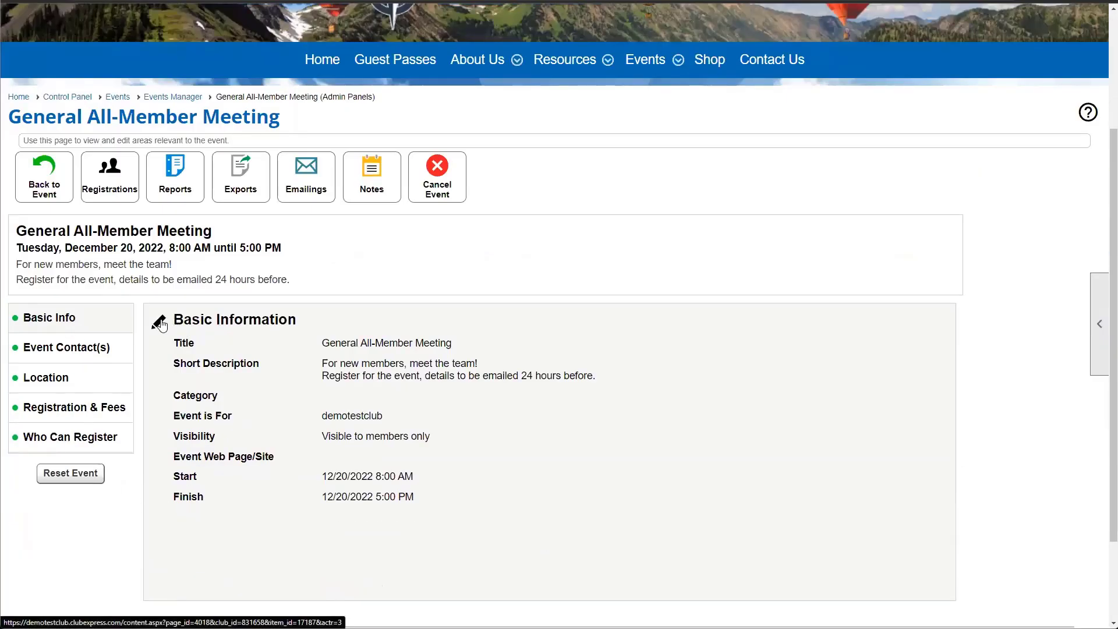
{"action": "scroll", "coordinate": [271, 428], "scroll_direction": "down", "scroll_amount": 2}
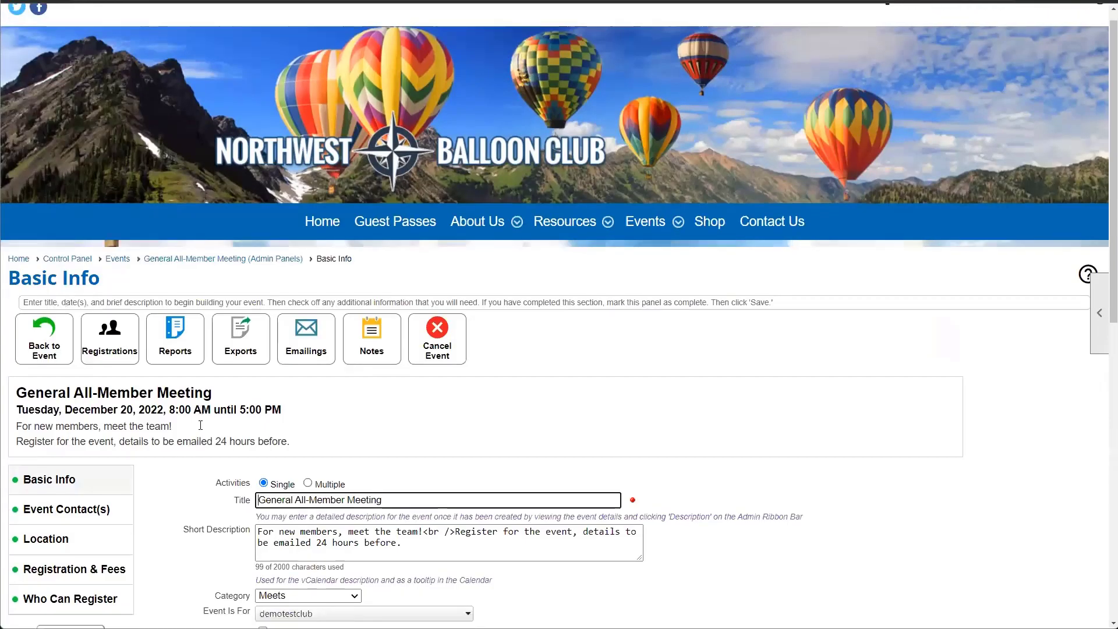
{"action": "scroll", "coordinate": [245, 414], "scroll_direction": "down", "scroll_amount": 10}
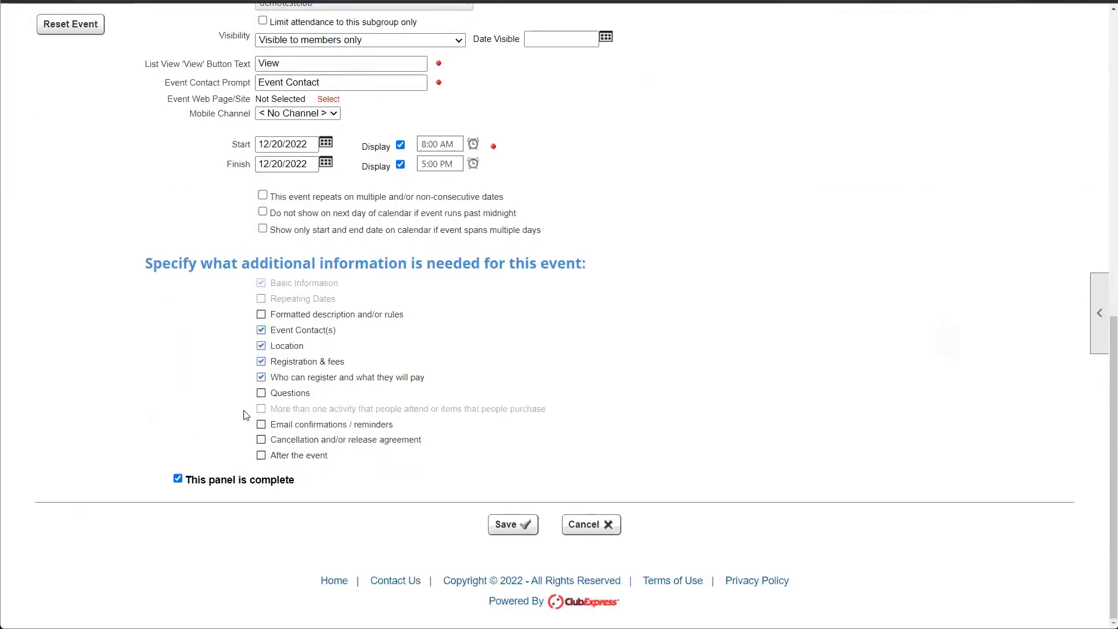
{"action": "left_click_drag", "start_coordinate": [423, 440], "coordinate": [187, 462]}
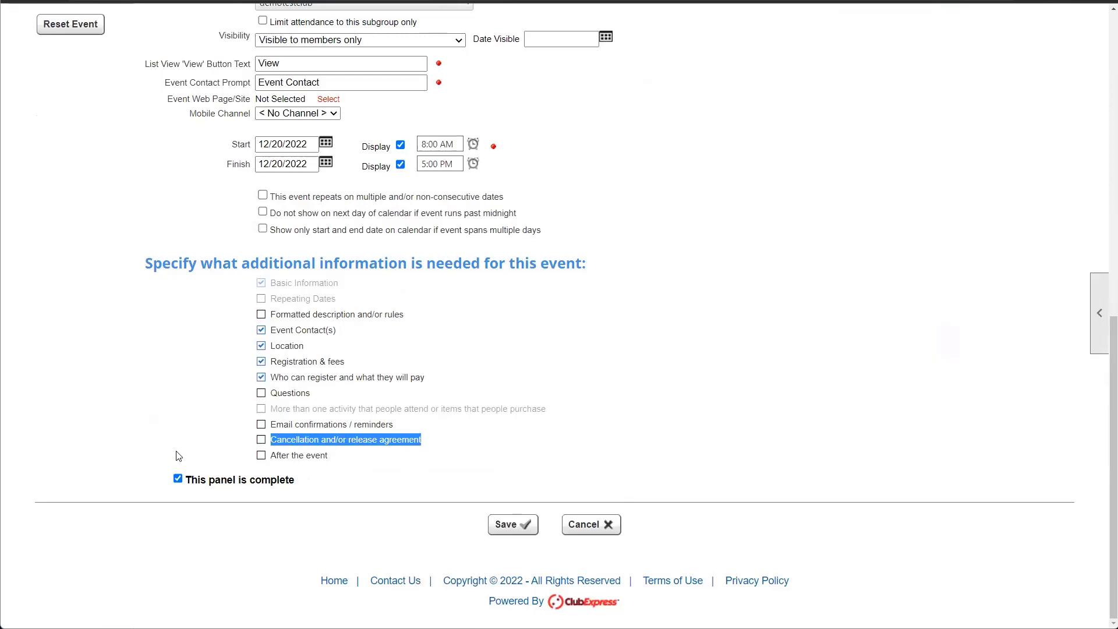
{"action": "left_click", "coordinate": [261, 440]}
{"action": "left_click", "coordinate": [493, 527]}
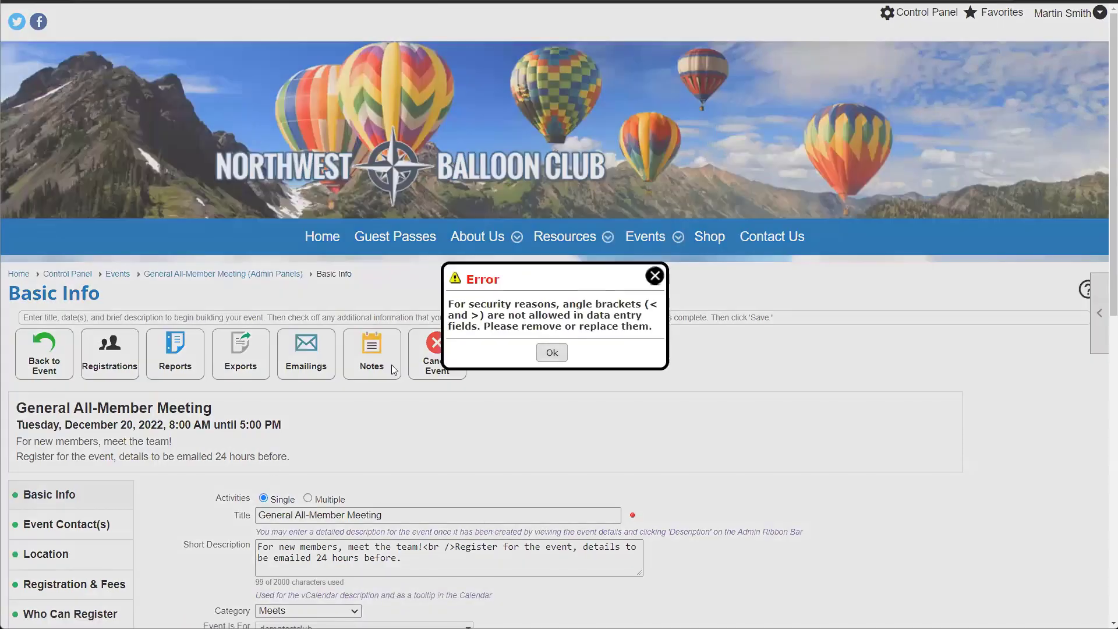
Dismiss the errors, leave the General All-Member Meeting's basic info unsaved and return to the Events Manager
{"action": "left_click", "coordinate": [552, 353]}
{"action": "scroll", "coordinate": [429, 411], "scroll_direction": "down", "scroll_amount": 5}
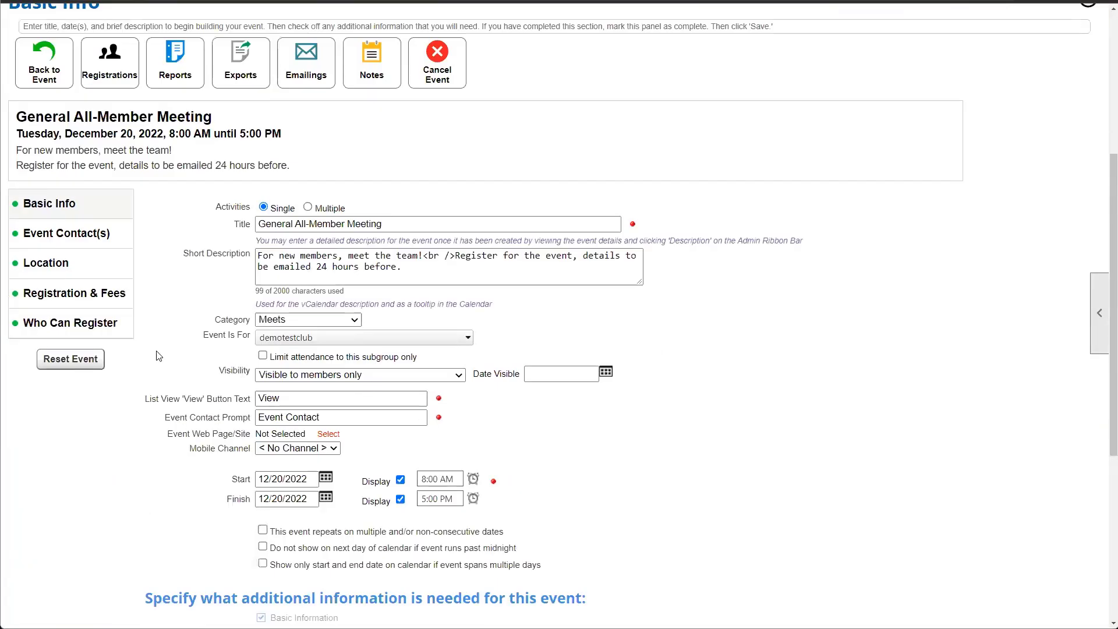
{"action": "scroll", "coordinate": [338, 390], "scroll_direction": "down", "scroll_amount": 5}
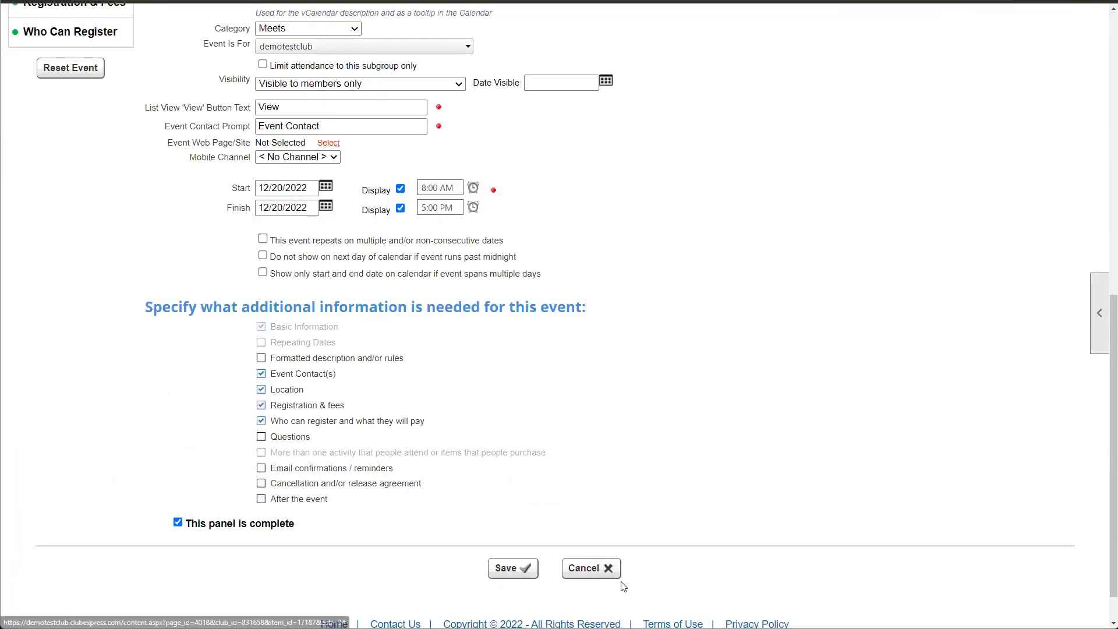
{"action": "left_click", "coordinate": [589, 567]}
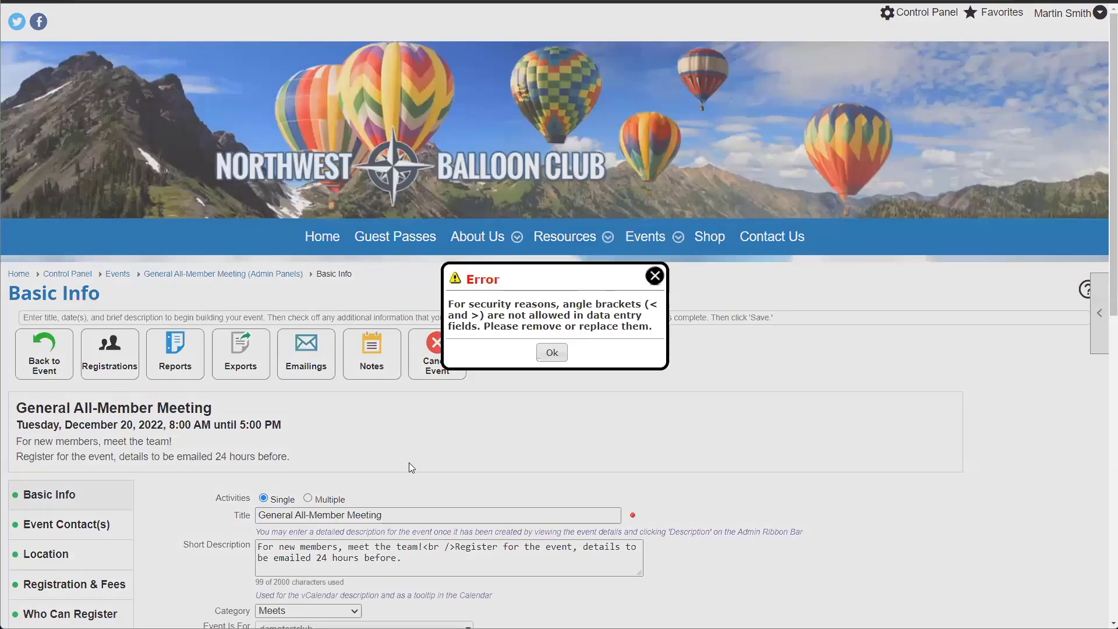
{"action": "left_click", "coordinate": [552, 353]}
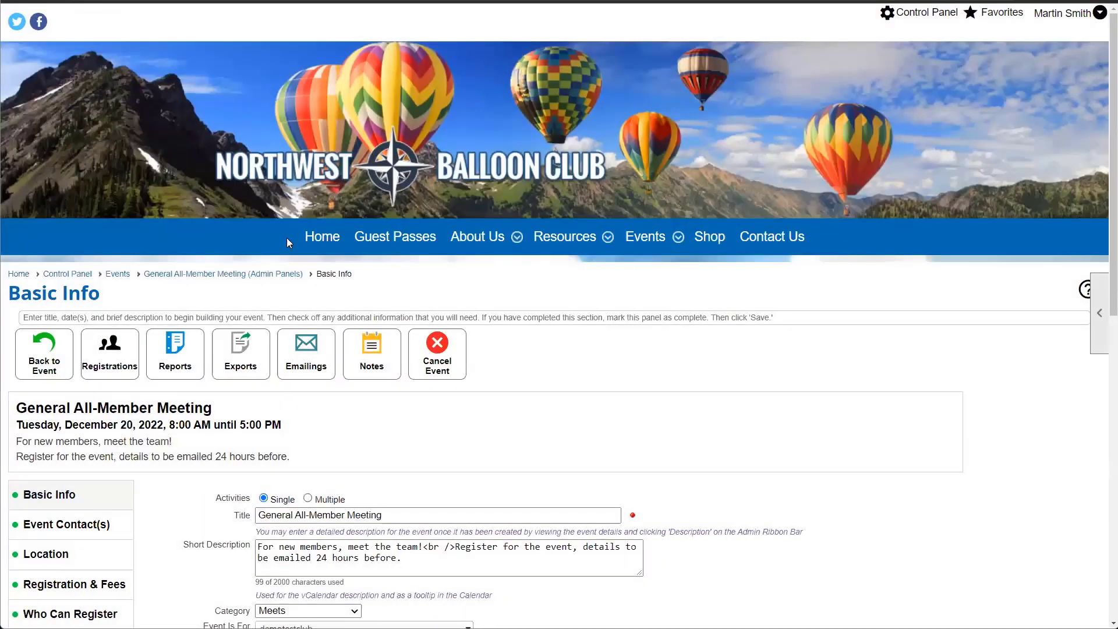
{"action": "left_click", "coordinate": [146, 277]}
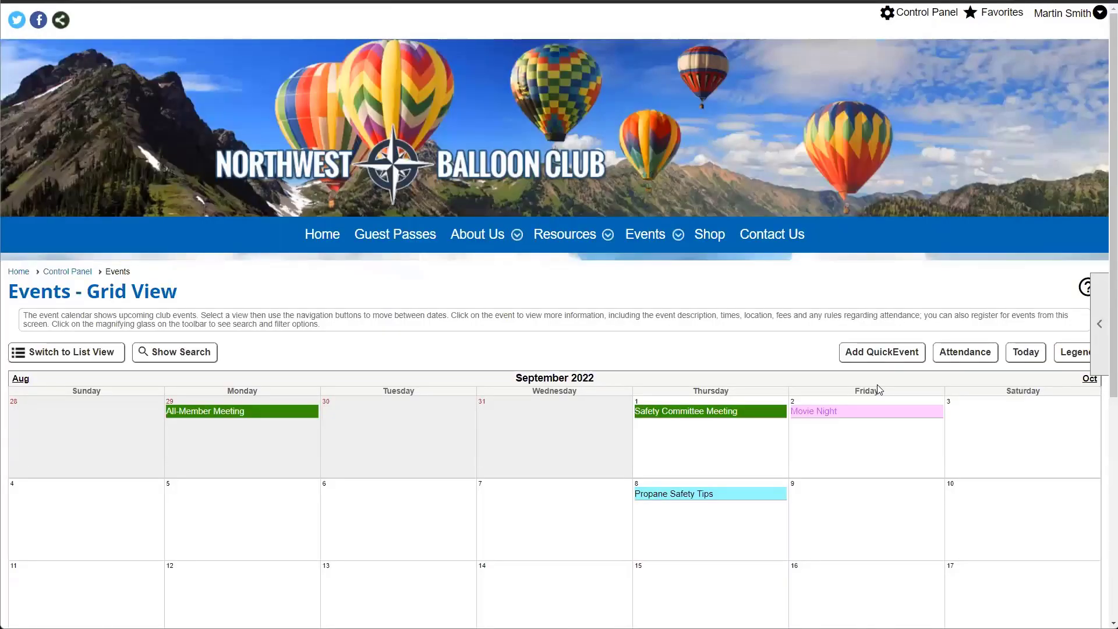
{"action": "mouse_move", "coordinate": [1093, 348]}
{"action": "left_click", "coordinate": [1034, 358]}
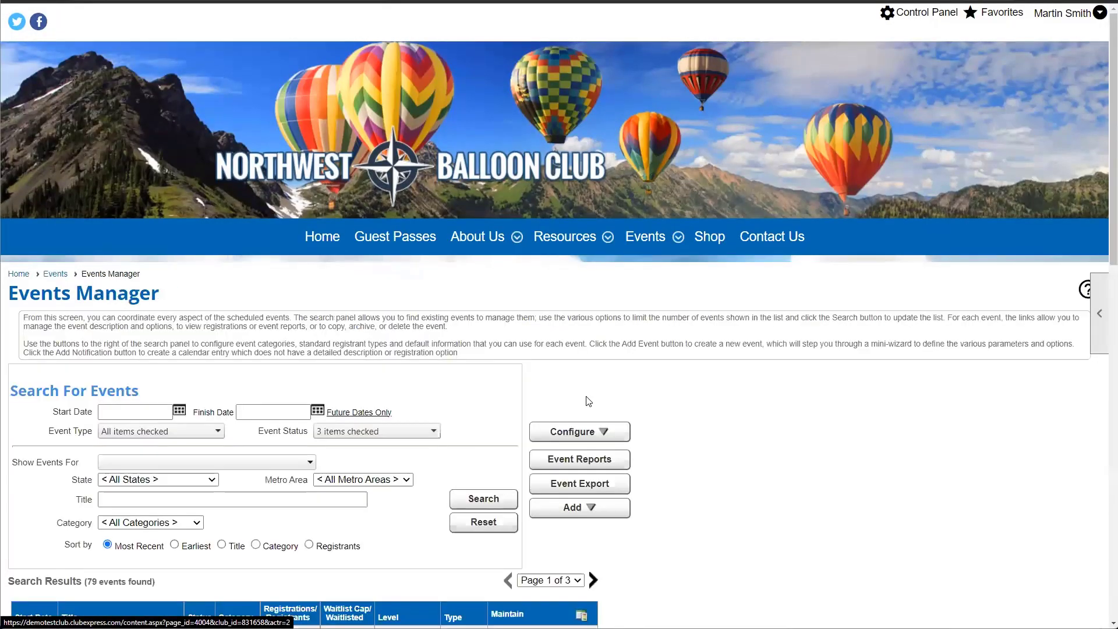
Enable "Cancellation and/or release agreement" in the basic info of the 11/6/2022 Executive Board Meeting and save it
{"action": "scroll", "coordinate": [556, 416], "scroll_direction": "down", "scroll_amount": 3}
{"action": "scroll", "coordinate": [513, 431], "scroll_direction": "down", "scroll_amount": 1}
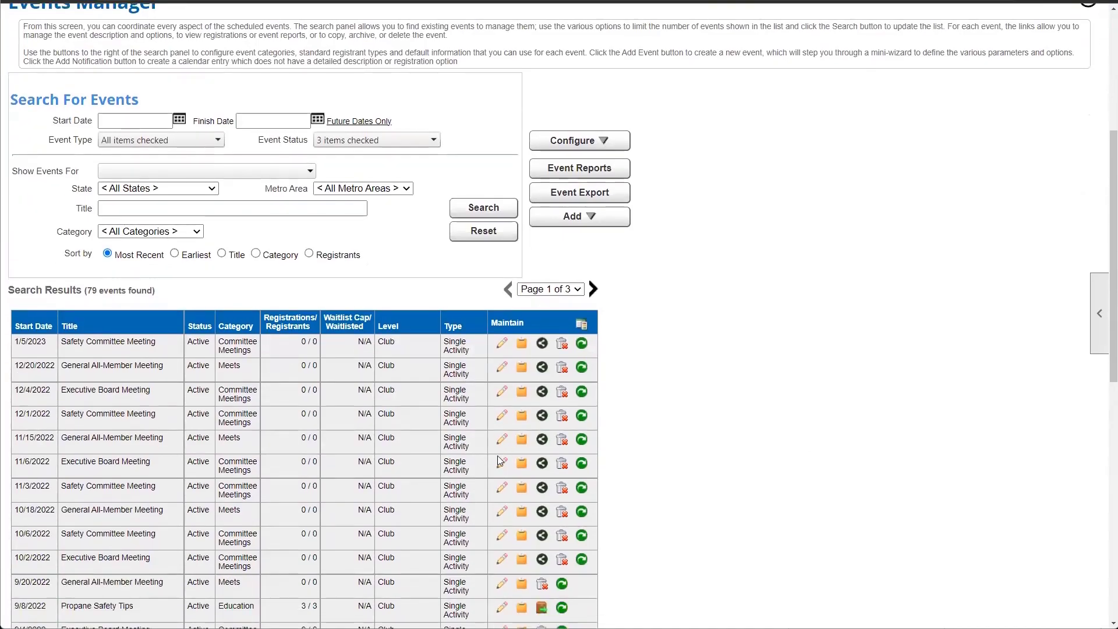
{"action": "left_click", "coordinate": [500, 464]}
{"action": "scroll", "coordinate": [411, 429], "scroll_direction": "down", "scroll_amount": 4}
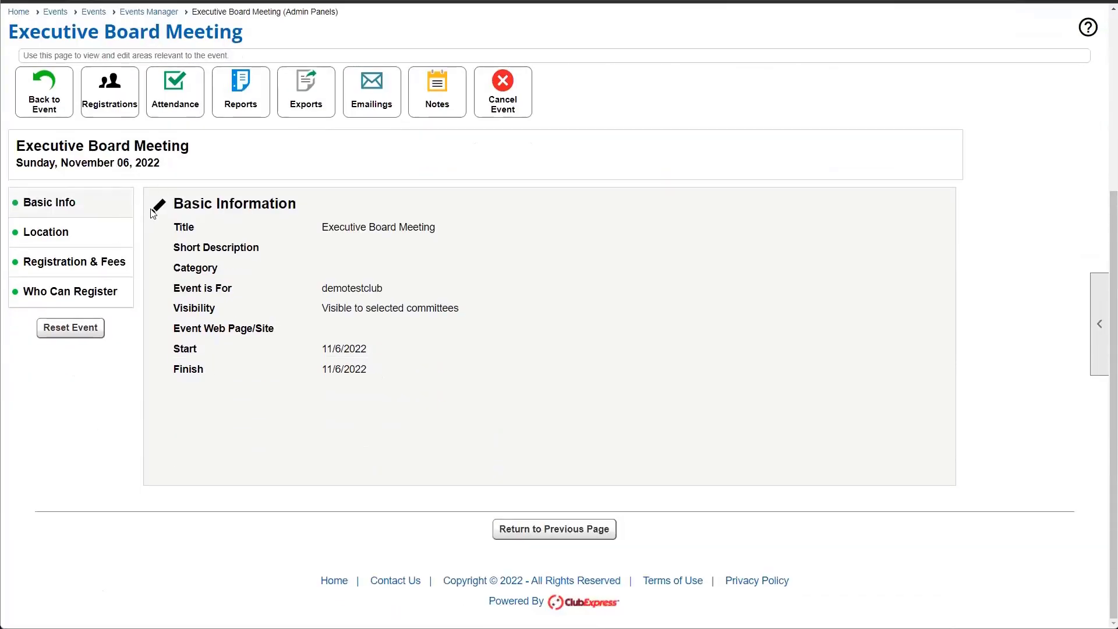
{"action": "left_click", "coordinate": [155, 210]}
{"action": "scroll", "coordinate": [257, 517], "scroll_direction": "down", "scroll_amount": 10}
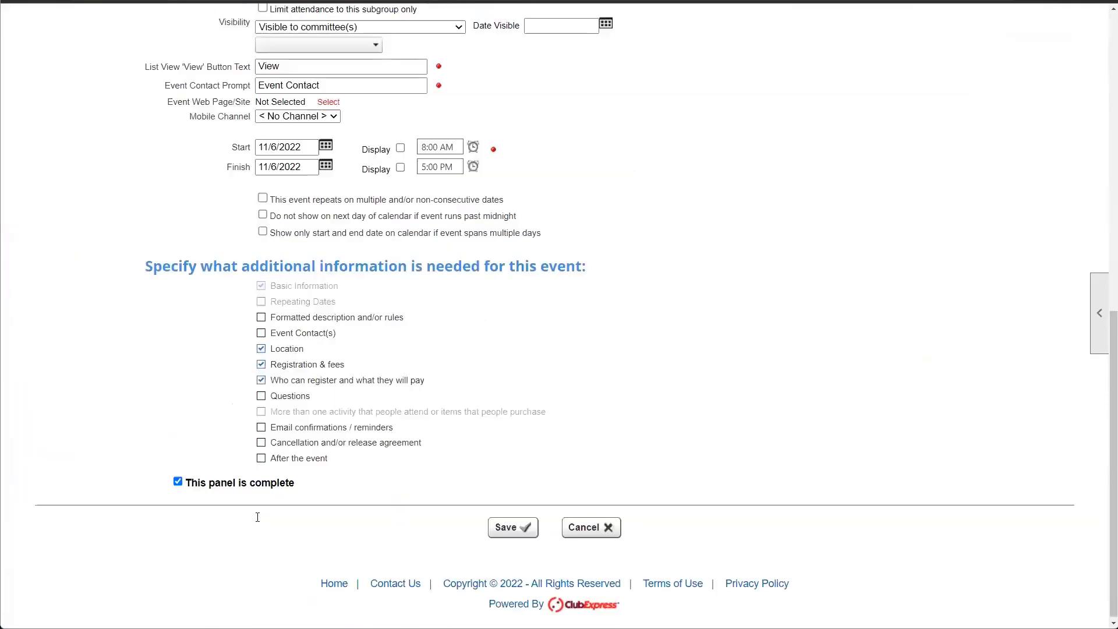
{"action": "left_click", "coordinate": [261, 440]}
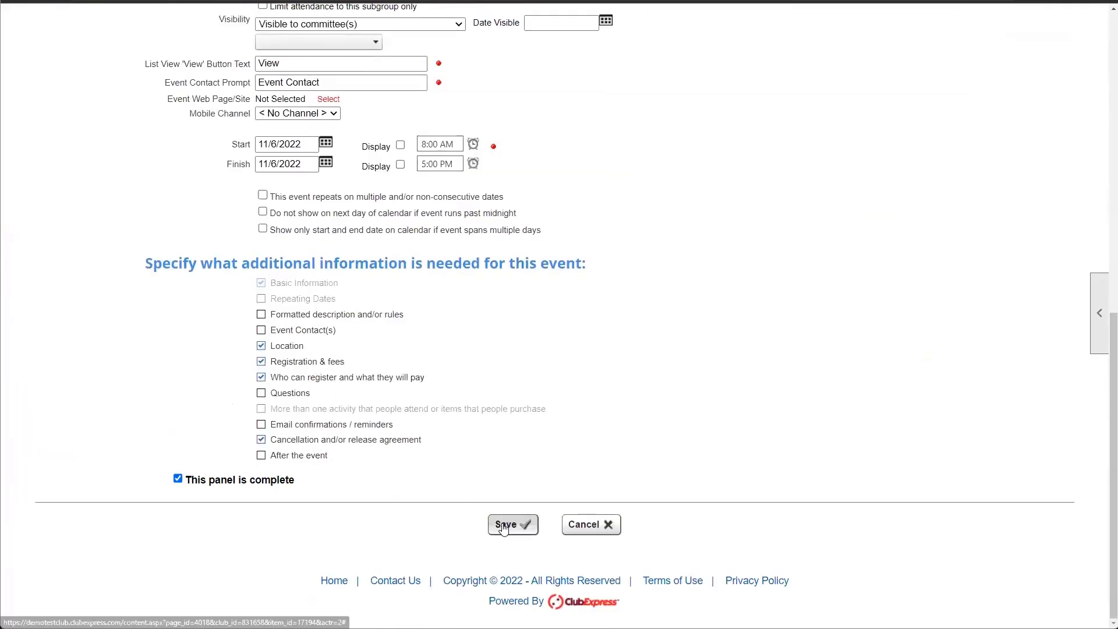
{"action": "left_click", "coordinate": [505, 526]}
Edit the event's Policy to require a release agreement including admins, using a custom agreement for this event
{"action": "scroll", "coordinate": [235, 432], "scroll_direction": "down", "scroll_amount": 2}
{"action": "left_click", "coordinate": [95, 466]}
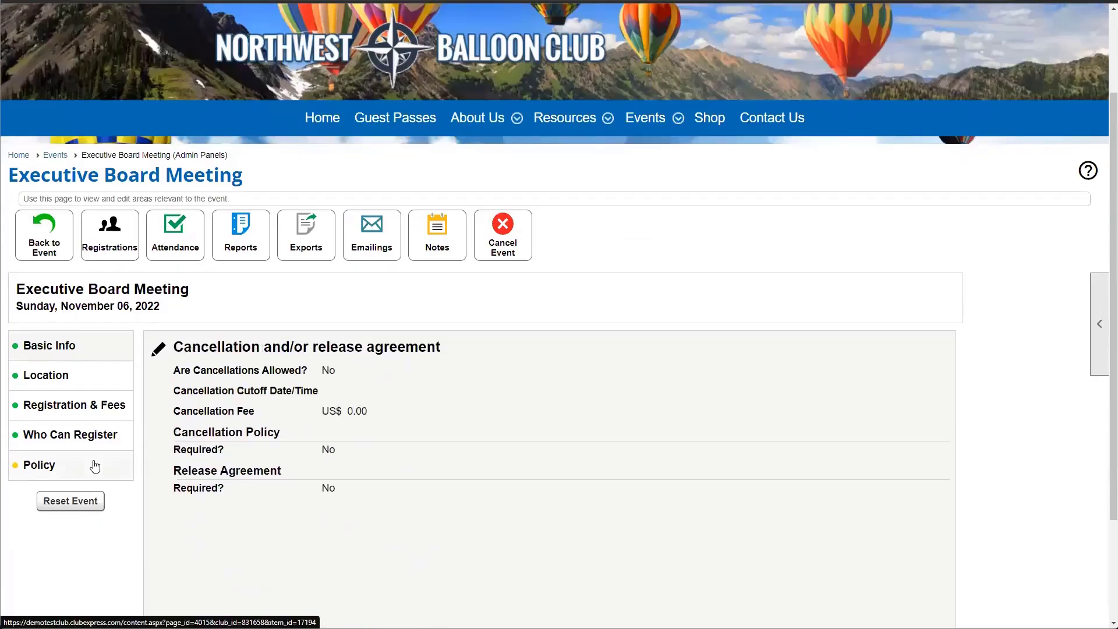
{"action": "left_click", "coordinate": [157, 350]}
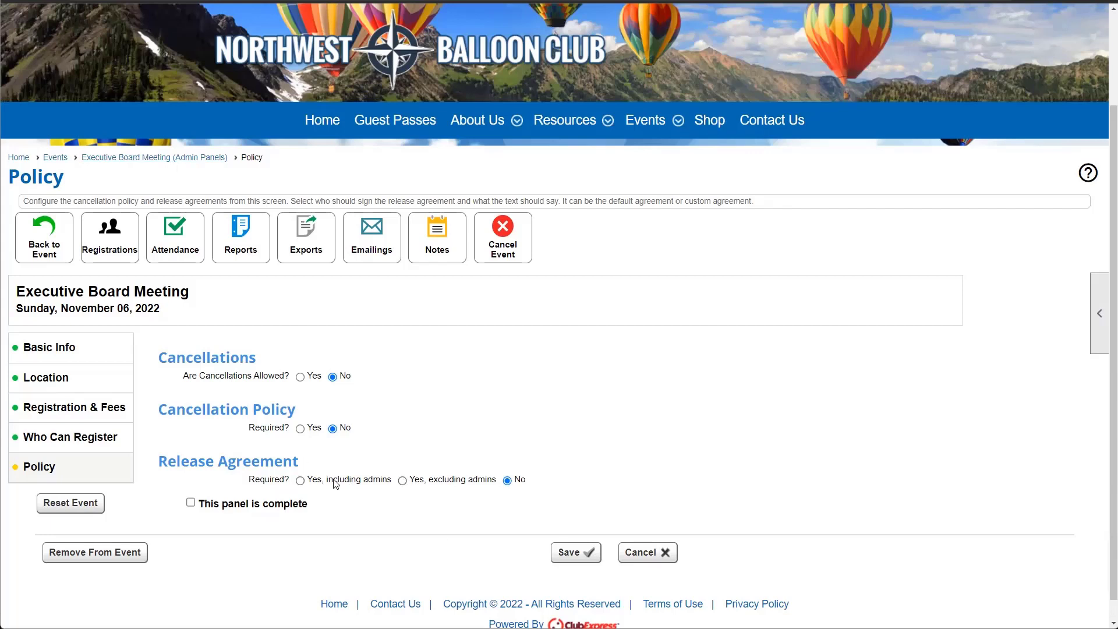
{"action": "left_click", "coordinate": [301, 481]}
{"action": "scroll", "coordinate": [308, 451], "scroll_direction": "down", "scroll_amount": 1}
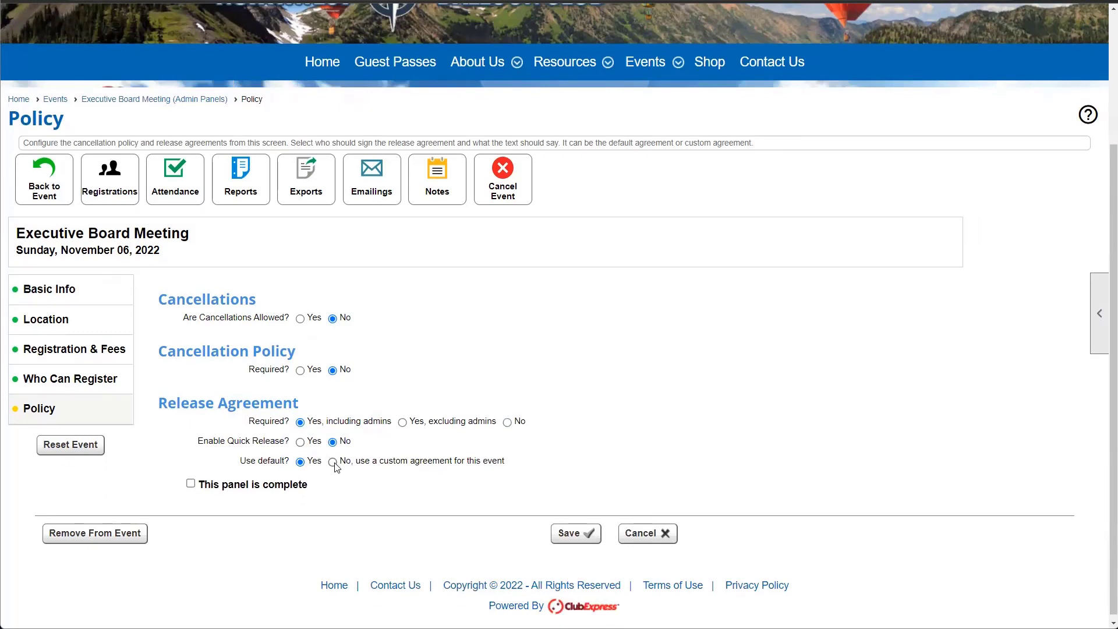
{"action": "left_click", "coordinate": [420, 462]}
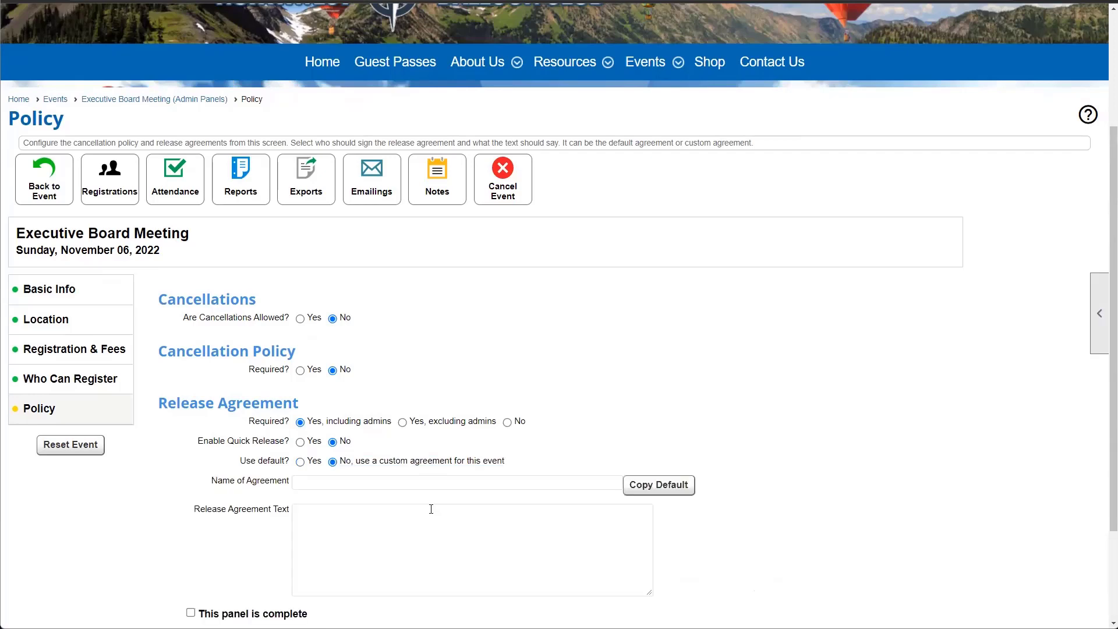
{"action": "left_click", "coordinate": [400, 529]}
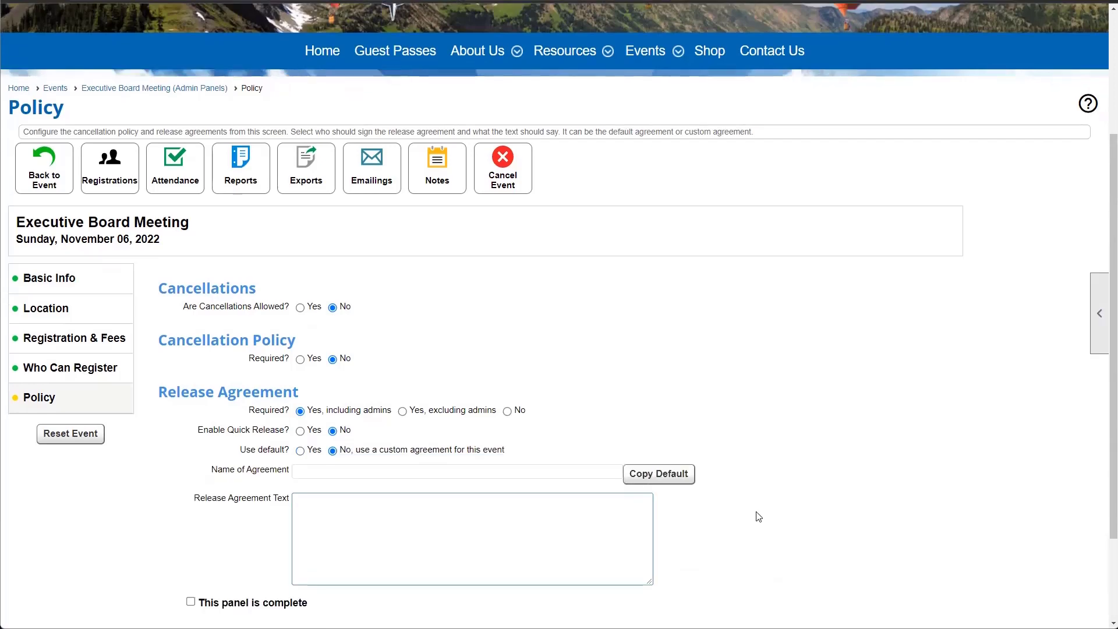